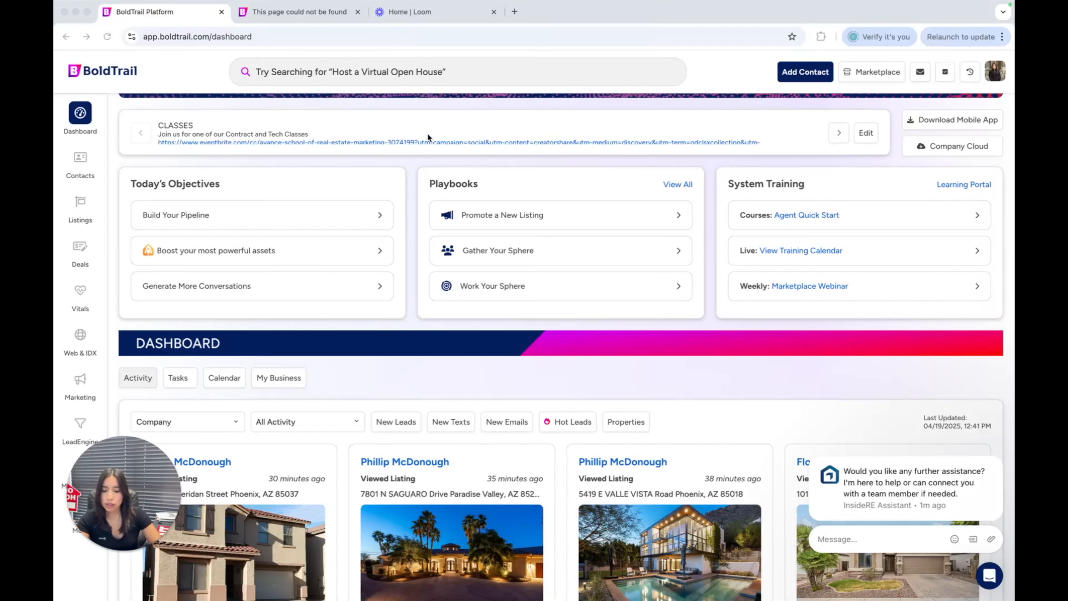
Open the playbook for promoting a new listing from the dashboard
left_click(77, 113)
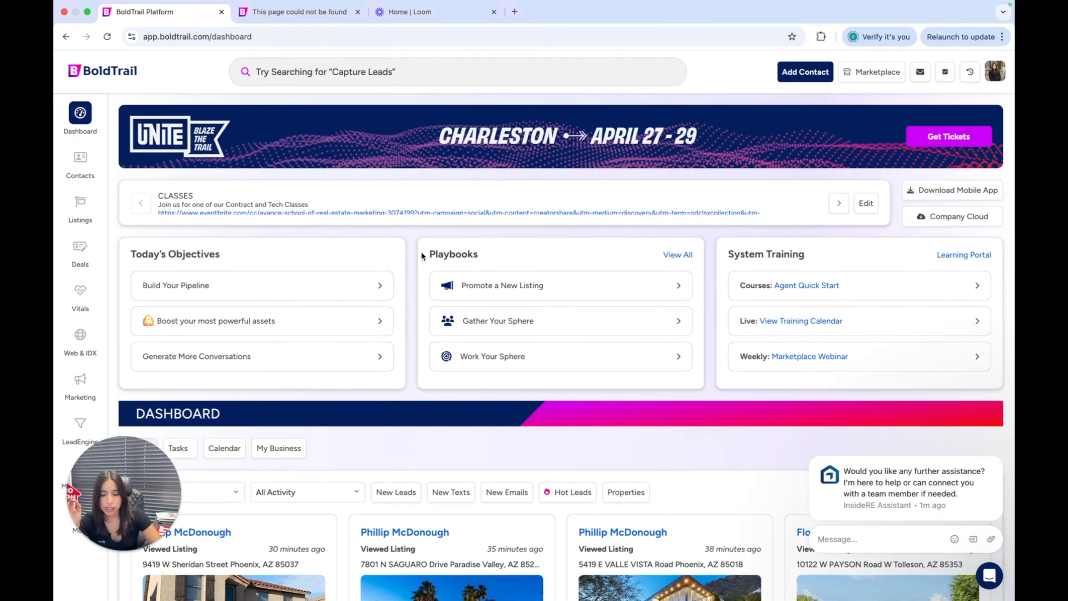
double_click(452, 255)
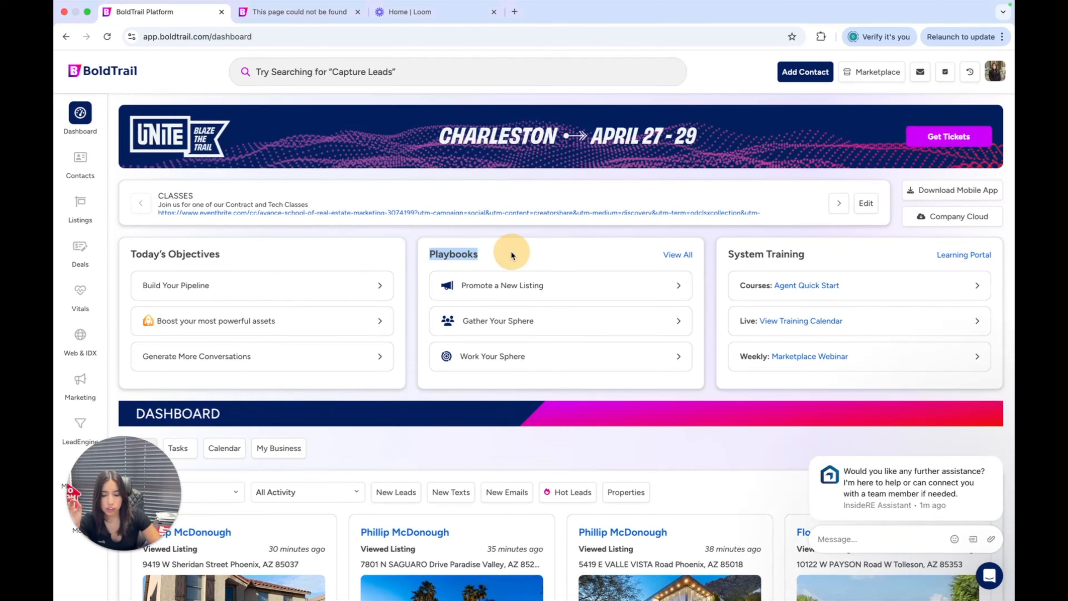
left_click(490, 296)
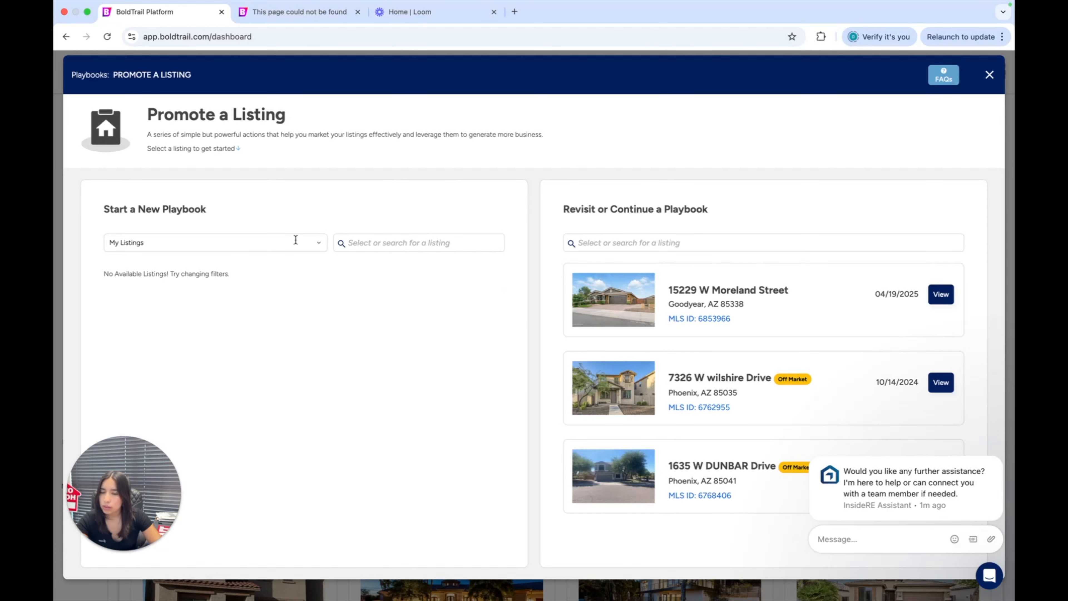
Filter the new playbook listings to Company Listings and start promoting the first listing, in Goodyear
left_click(241, 238)
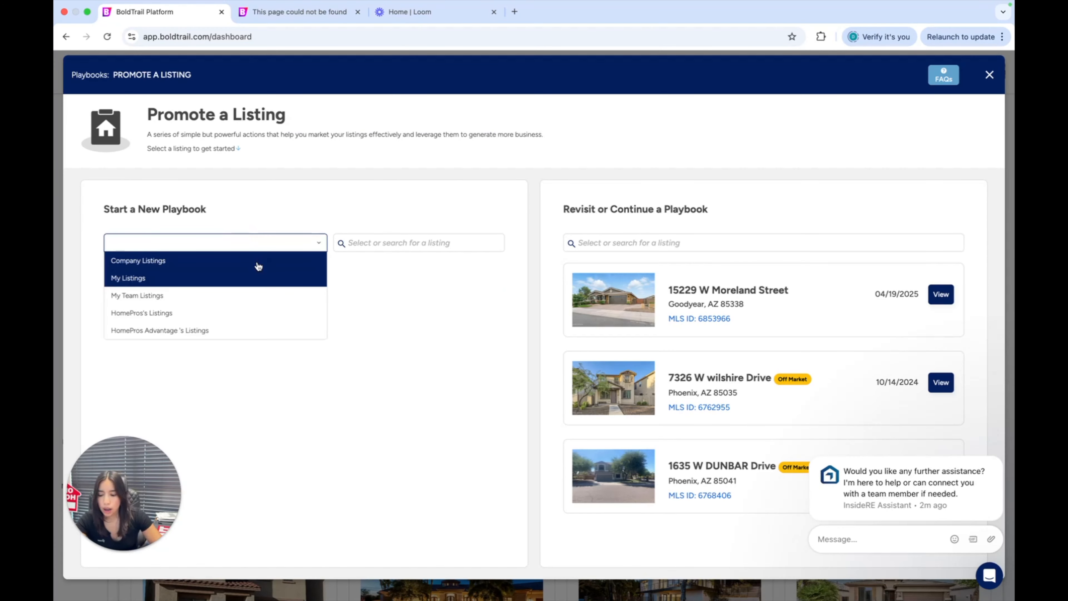
left_click(258, 265)
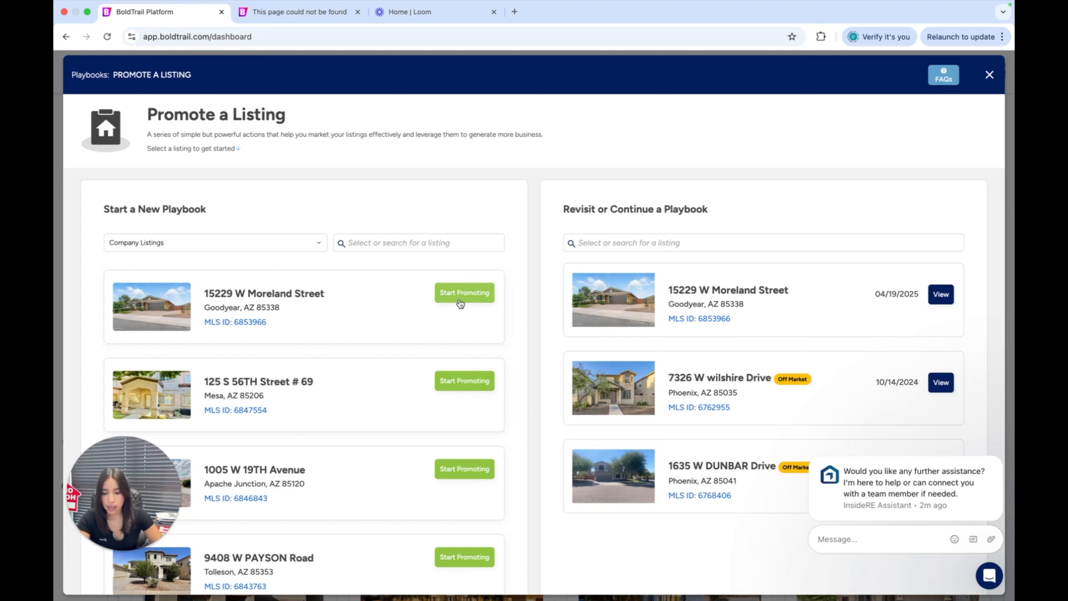
scroll(380, 309, "down", 2)
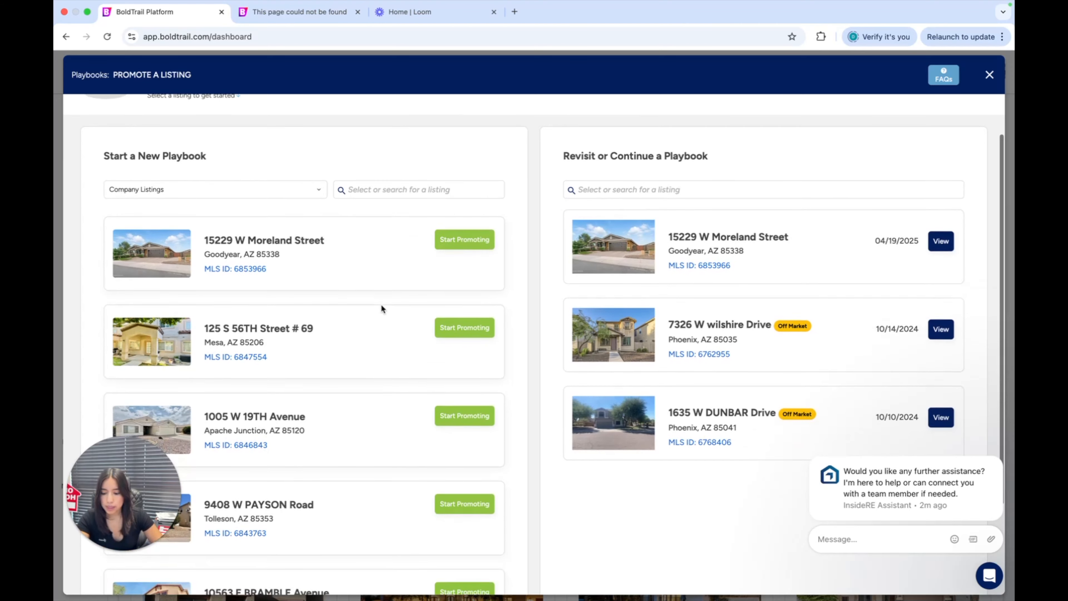
left_click(472, 251)
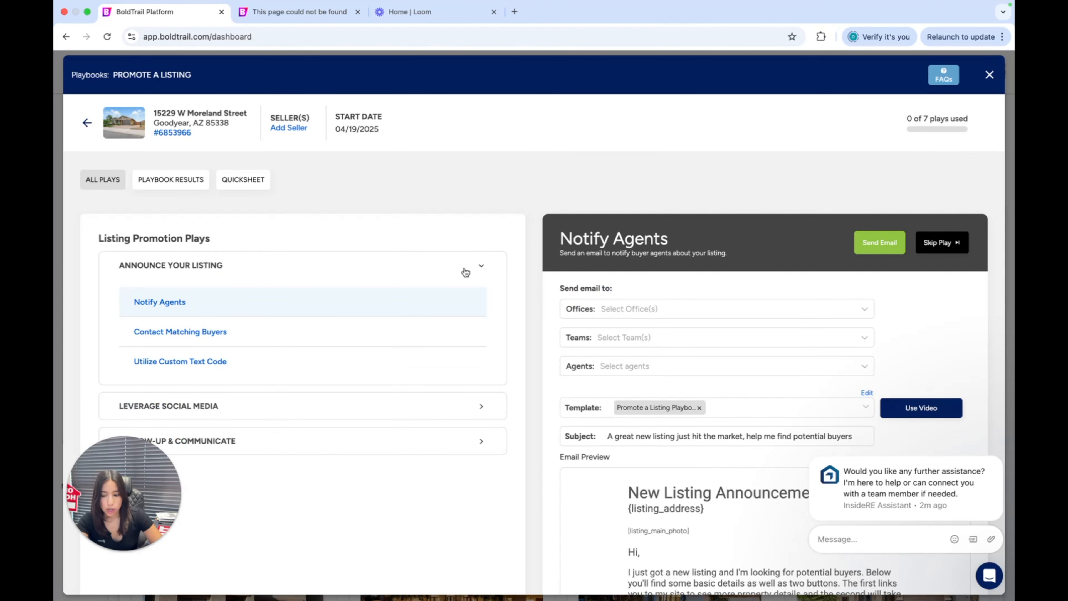
Look through the Notify Agents play and its email preview, dismissing the assistant chat message
scroll(452, 239, "down", 2)
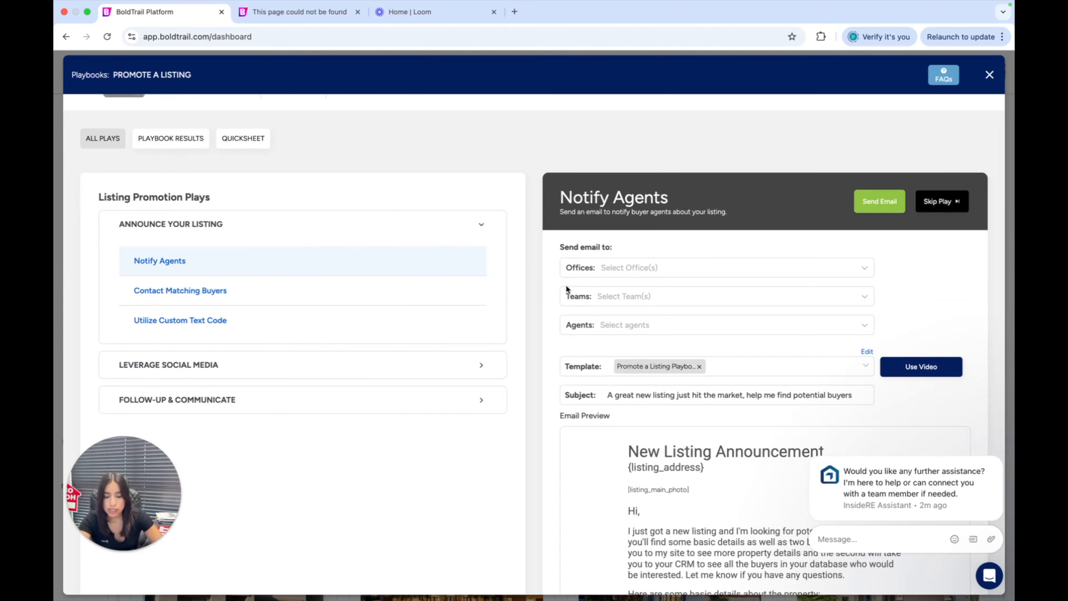
scroll(479, 275, "down", 3)
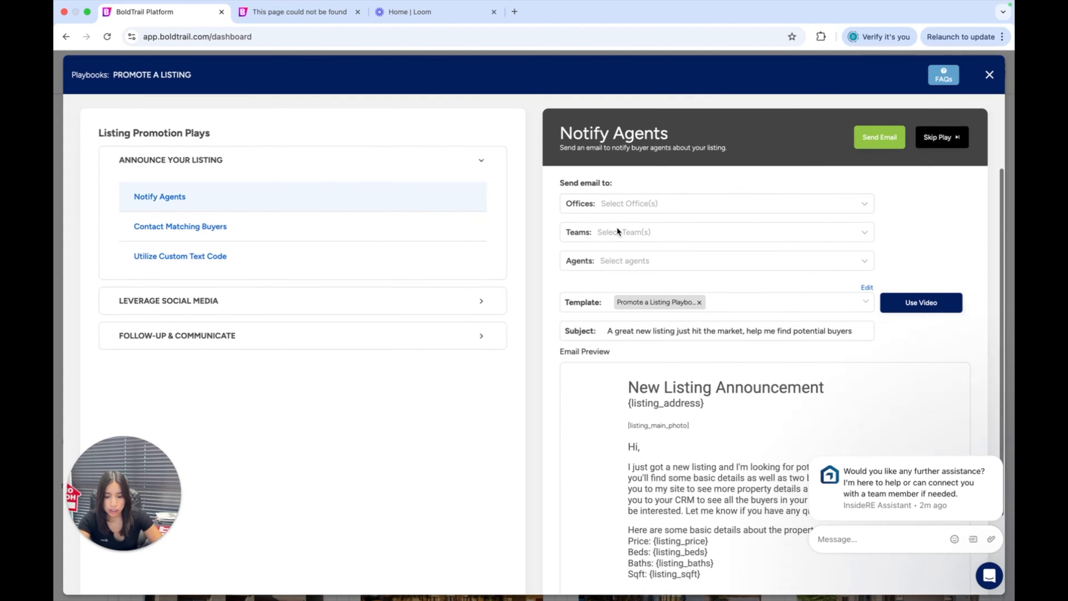
scroll(651, 296, "down", 4)
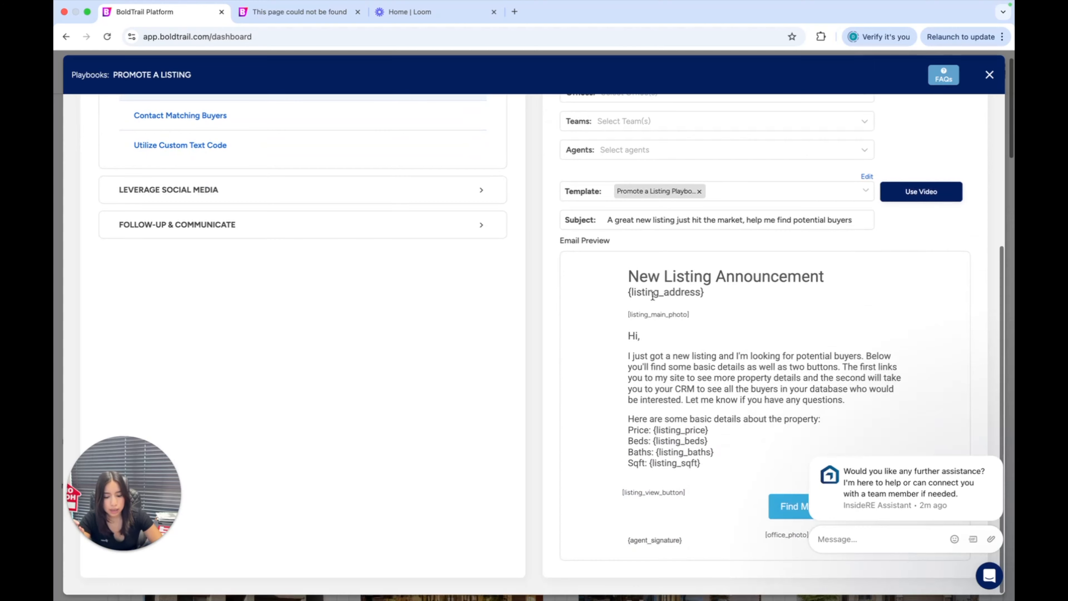
scroll(655, 302, "up", 2)
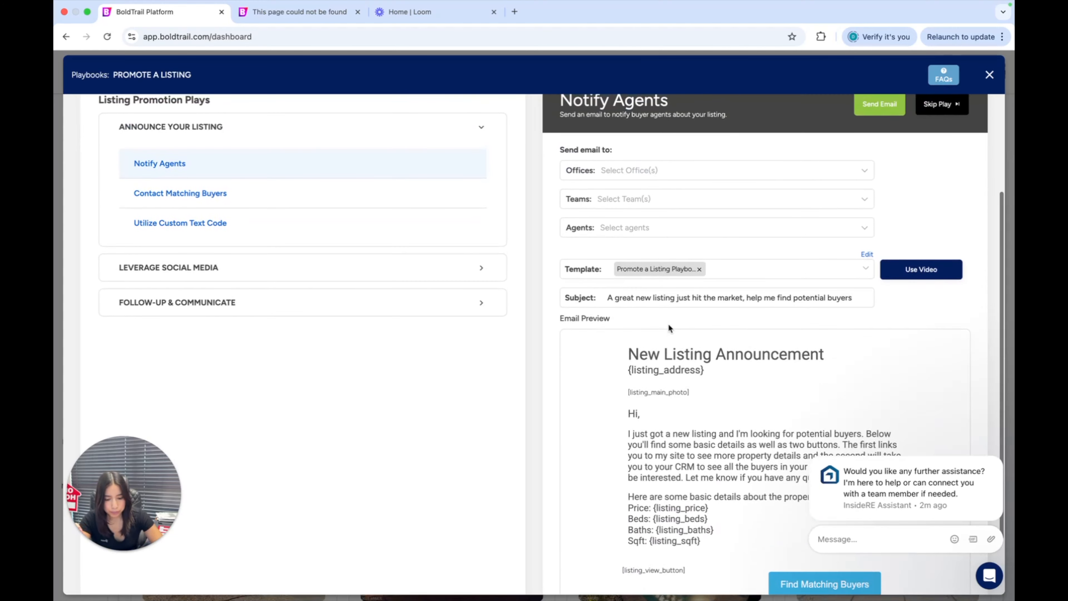
scroll(668, 325, "down", 3)
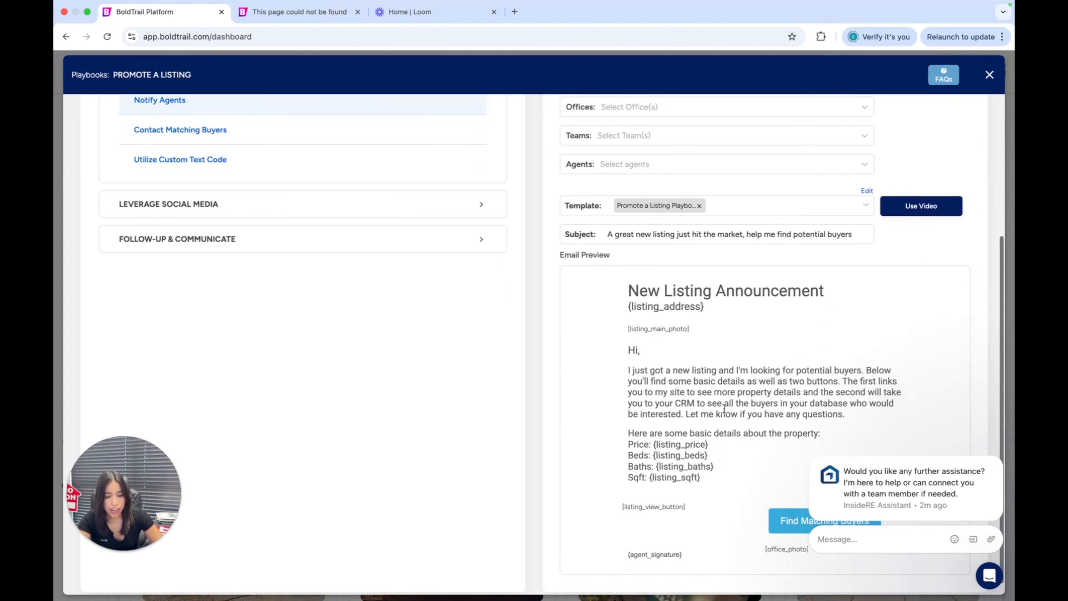
scroll(748, 477, "down", 1)
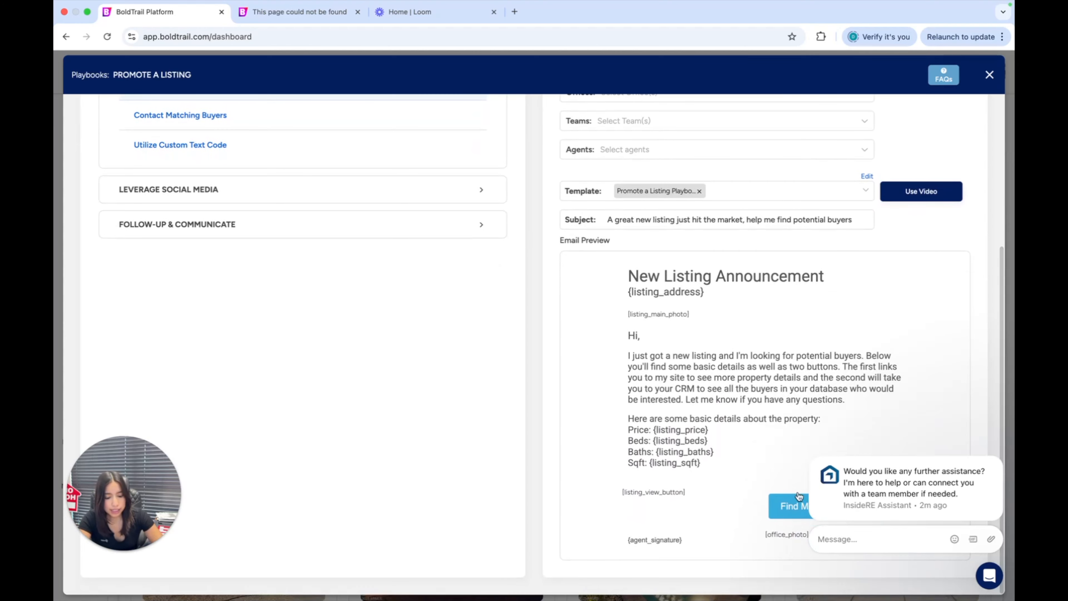
mouse_move(906, 503)
left_click(999, 453)
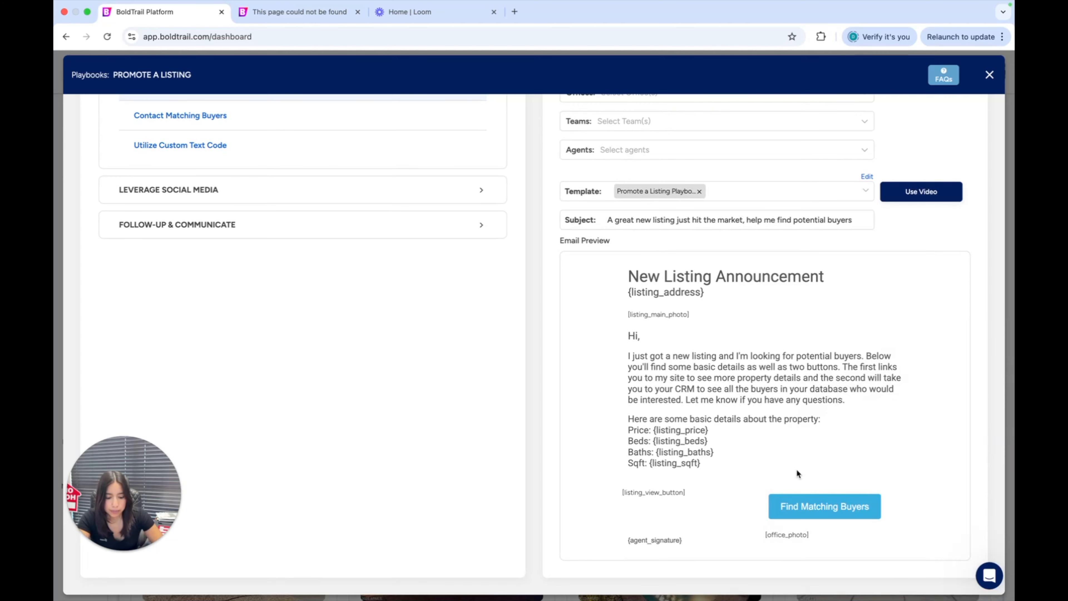
Examine the subject line and body text of the New Listing Announcement email
scroll(678, 344, "up", 3)
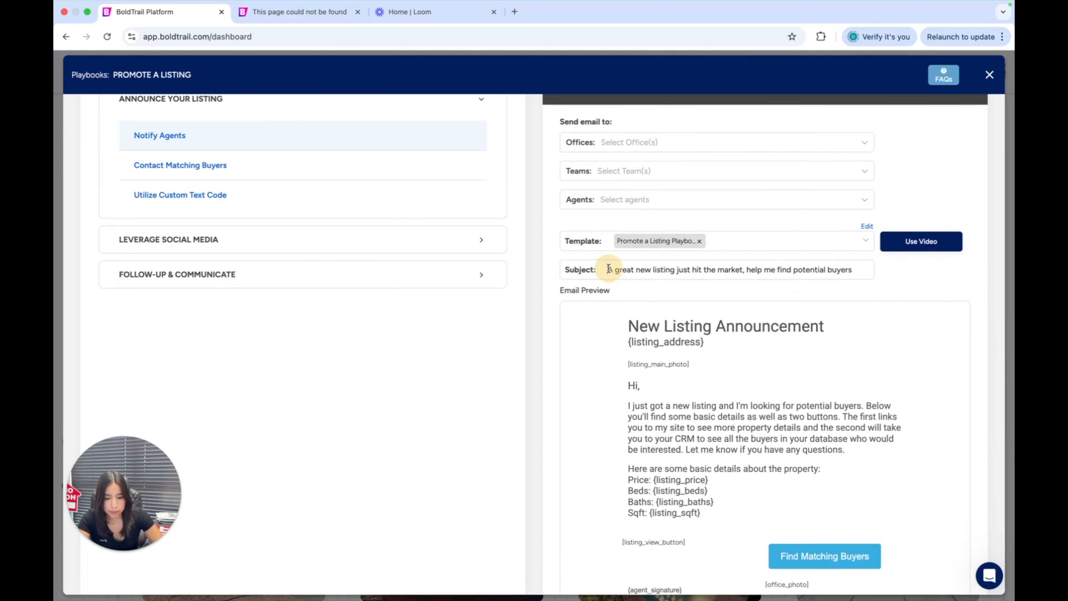
left_click_drag(608, 269, 880, 271)
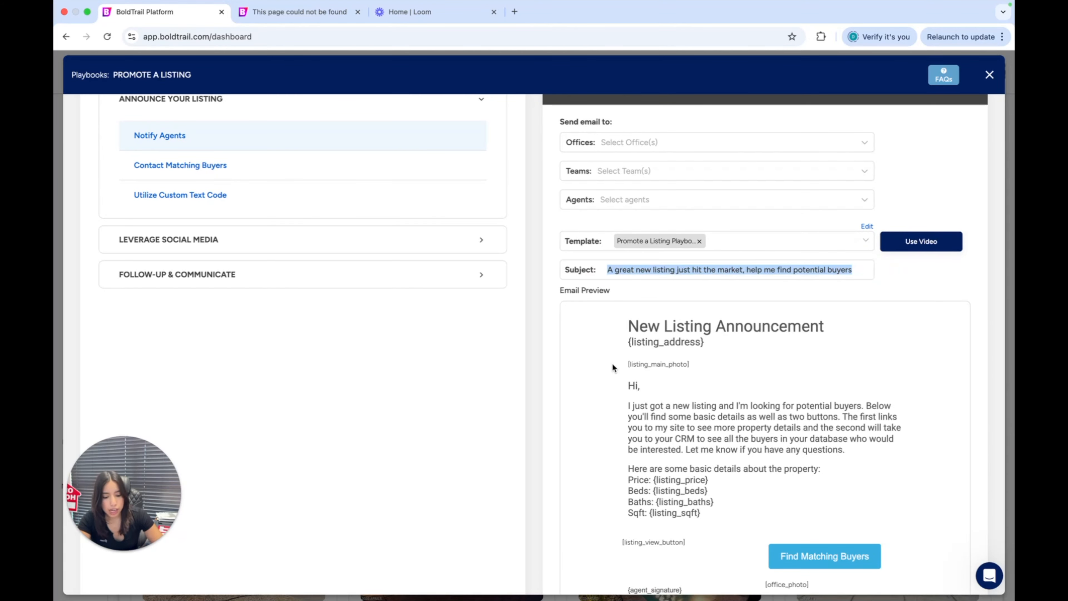
scroll(612, 363, "up", 1)
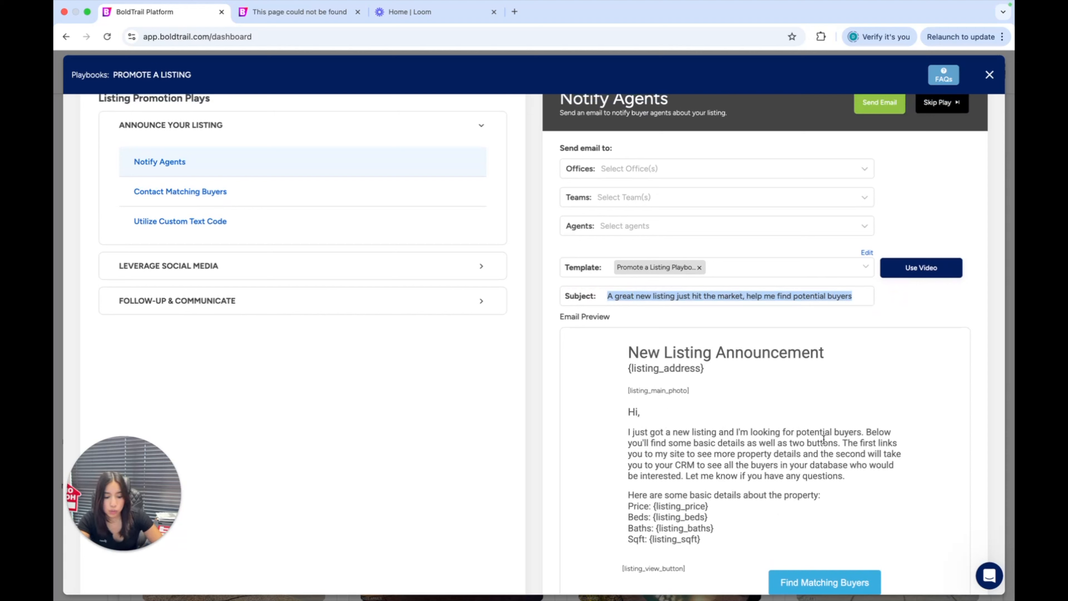
left_click_drag(662, 454, 846, 460)
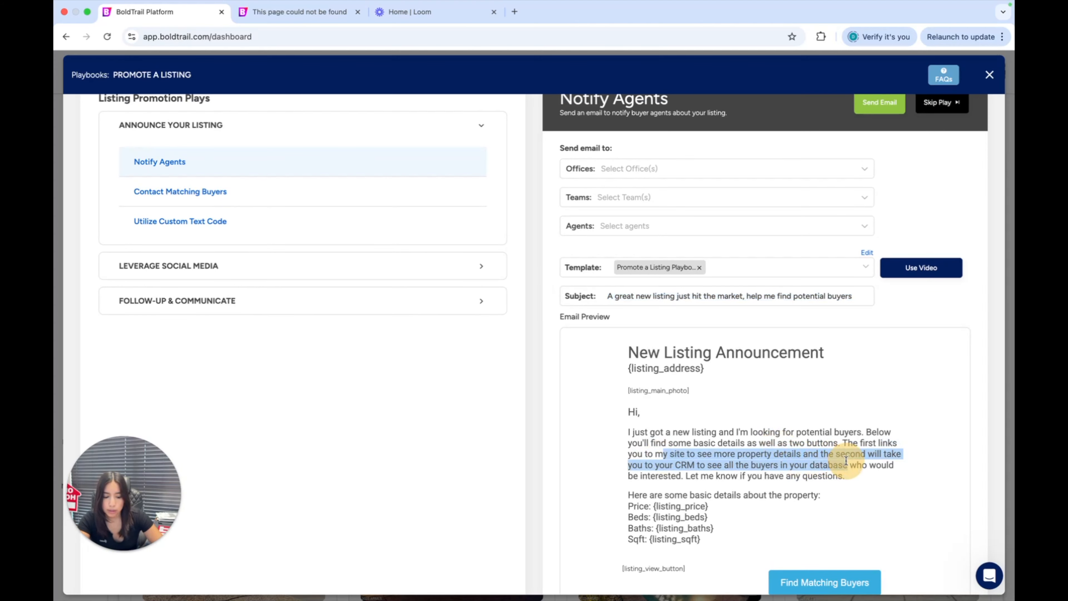
scroll(824, 495, "down", 1)
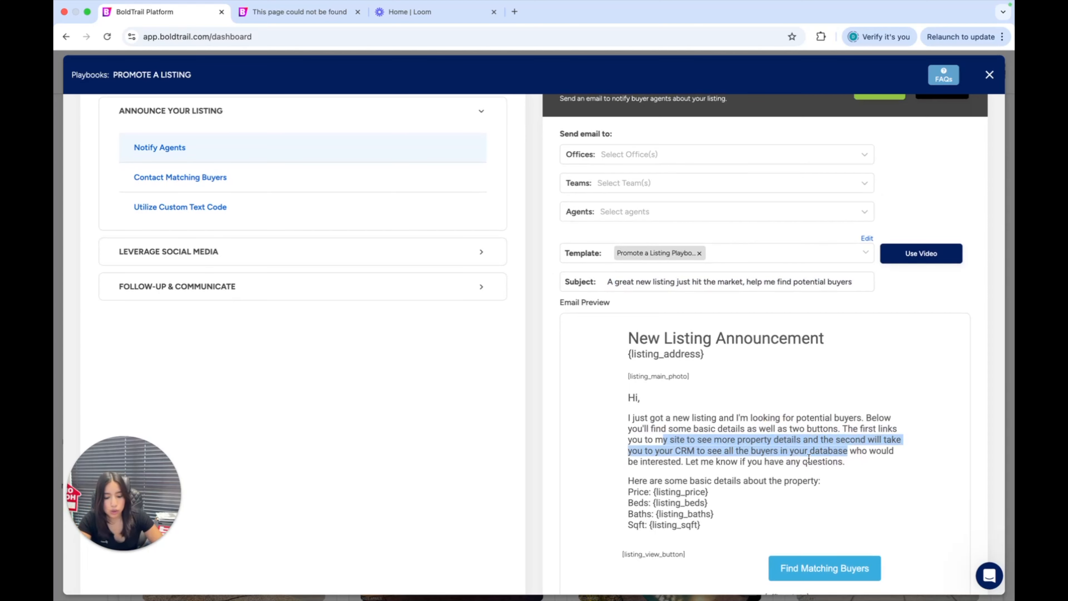
scroll(769, 460, "up", 3)
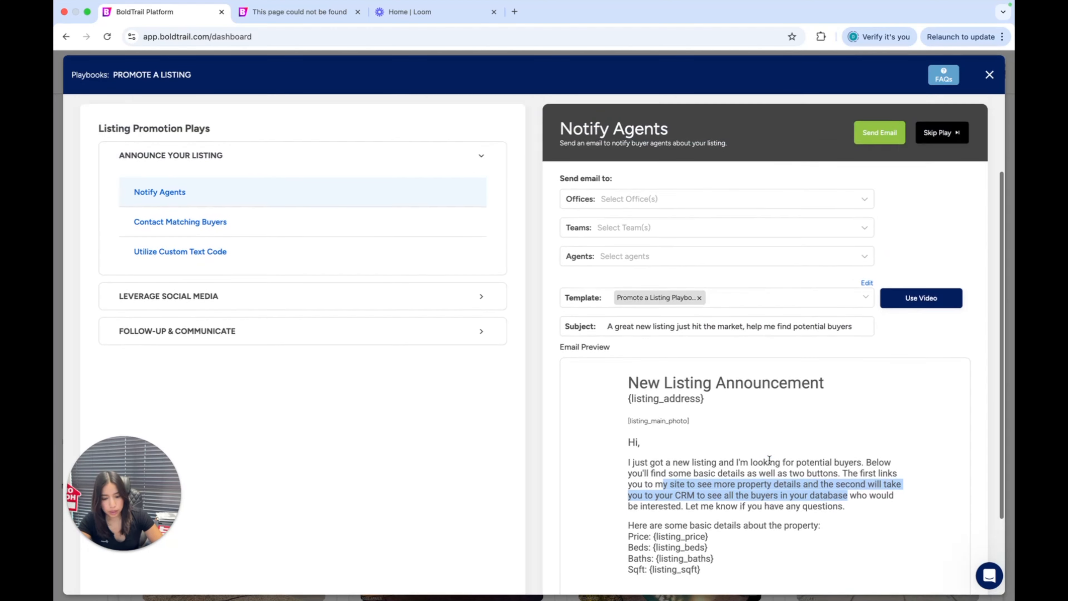
Check which offices and teams can be chosen as recipients of the Notify Agents email
left_click(616, 208)
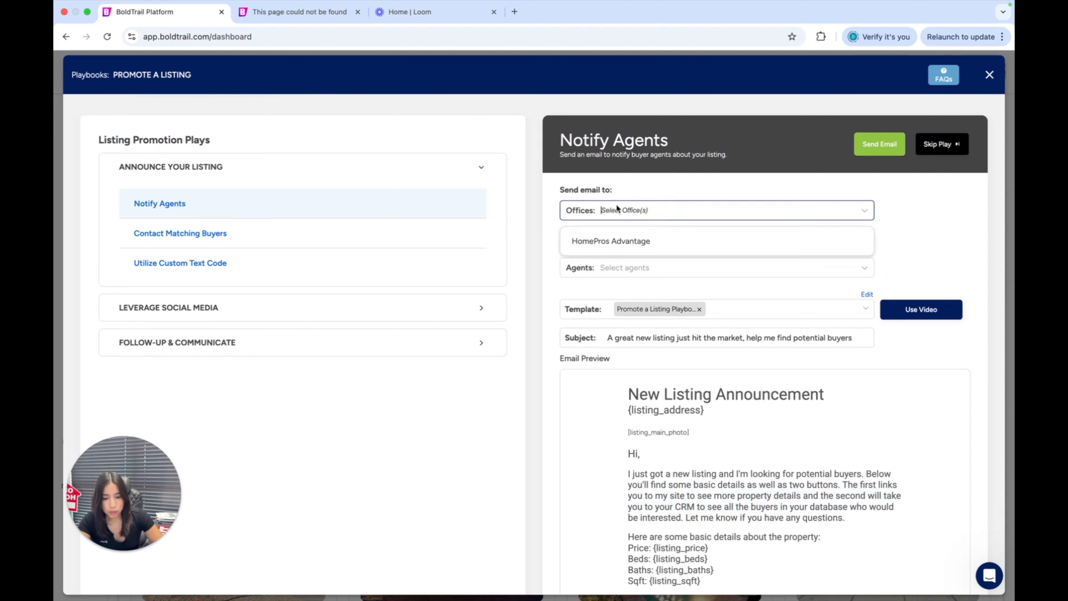
left_click(637, 183)
left_click(632, 211)
left_click(664, 189)
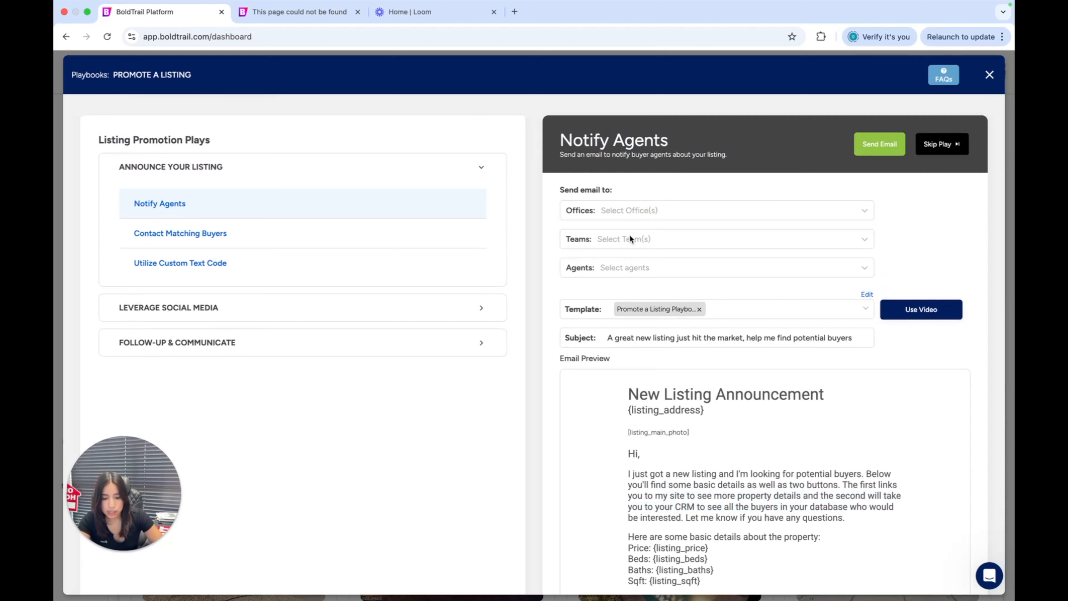
left_click(629, 237)
left_click(726, 178)
Add one individual agent as a recipient of the email, and remove that agent again
left_click(653, 267)
scroll(638, 332, "down", 2)
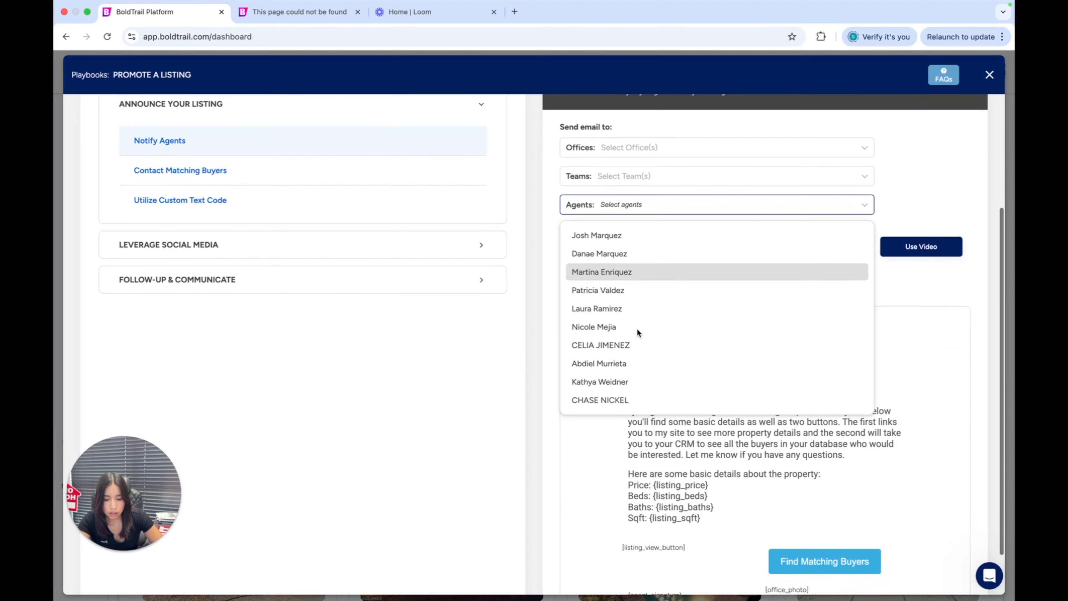
scroll(637, 328, "up", 2)
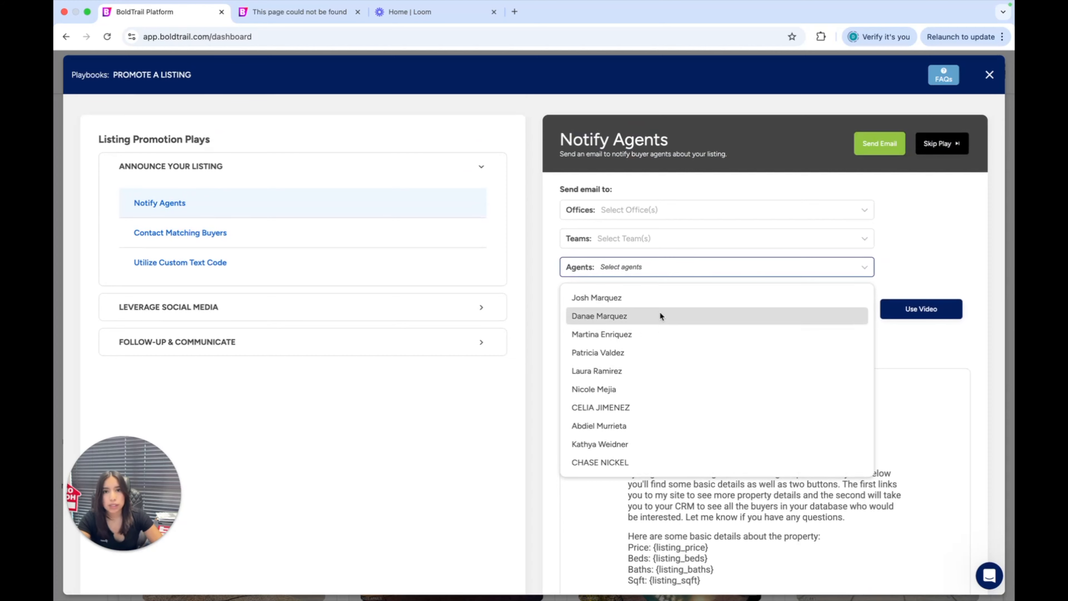
left_click(657, 355)
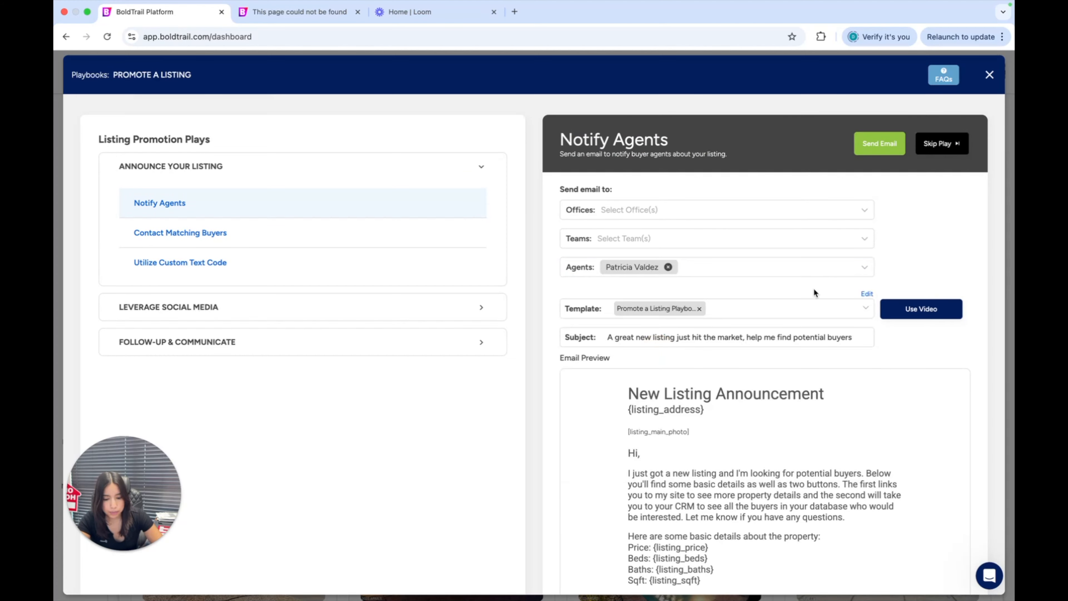
left_click(667, 267)
Set HomePros Advantage as the recipient office for the Notify Agents email and review the email preview
left_click(632, 209)
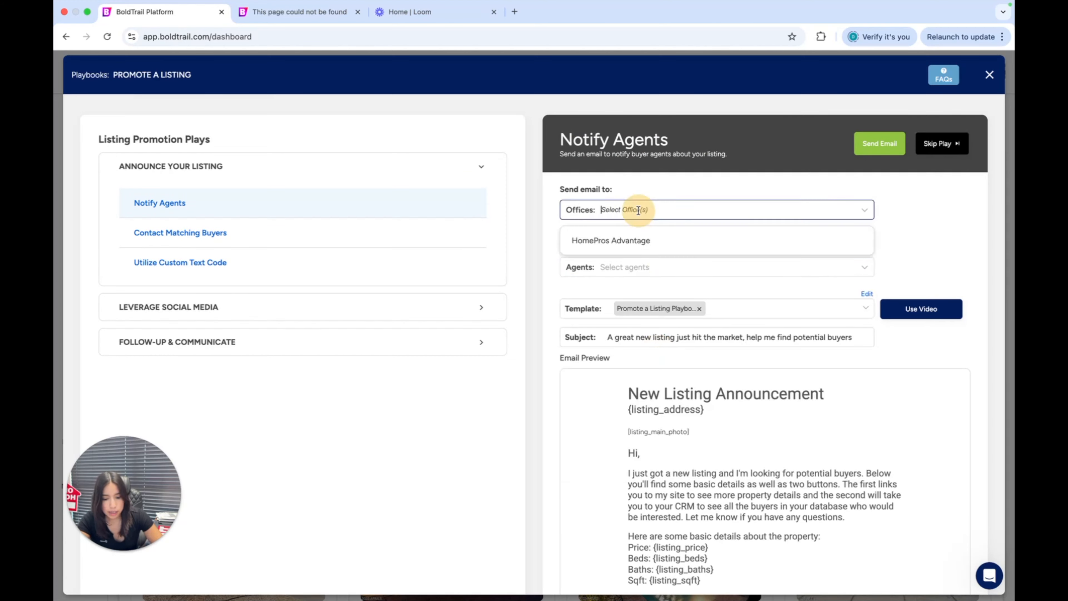
left_click(644, 241)
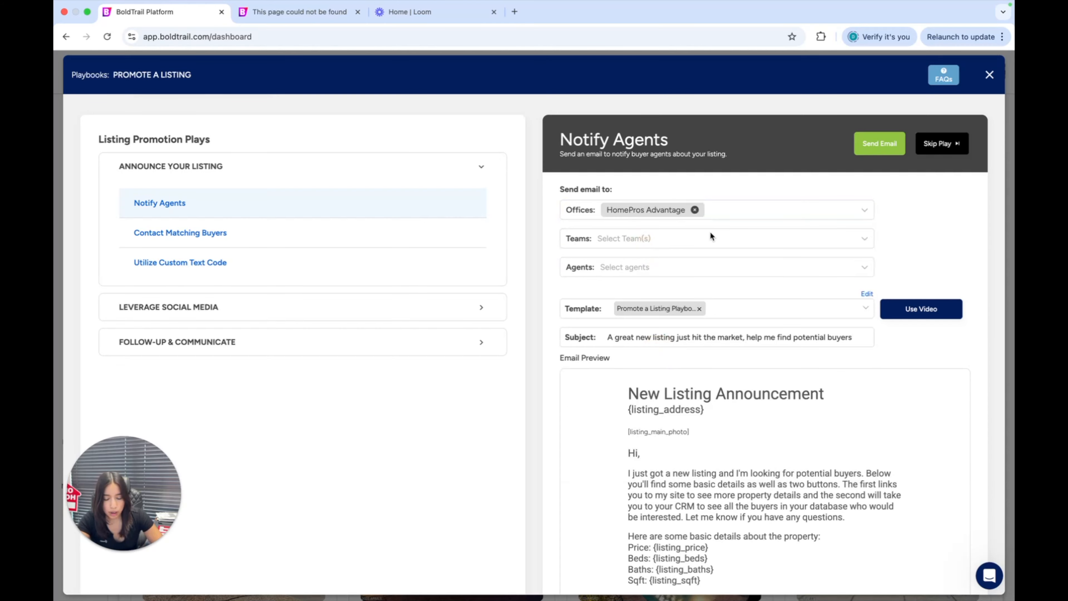
scroll(710, 231, "down", 3)
scroll(709, 232, "up", 5)
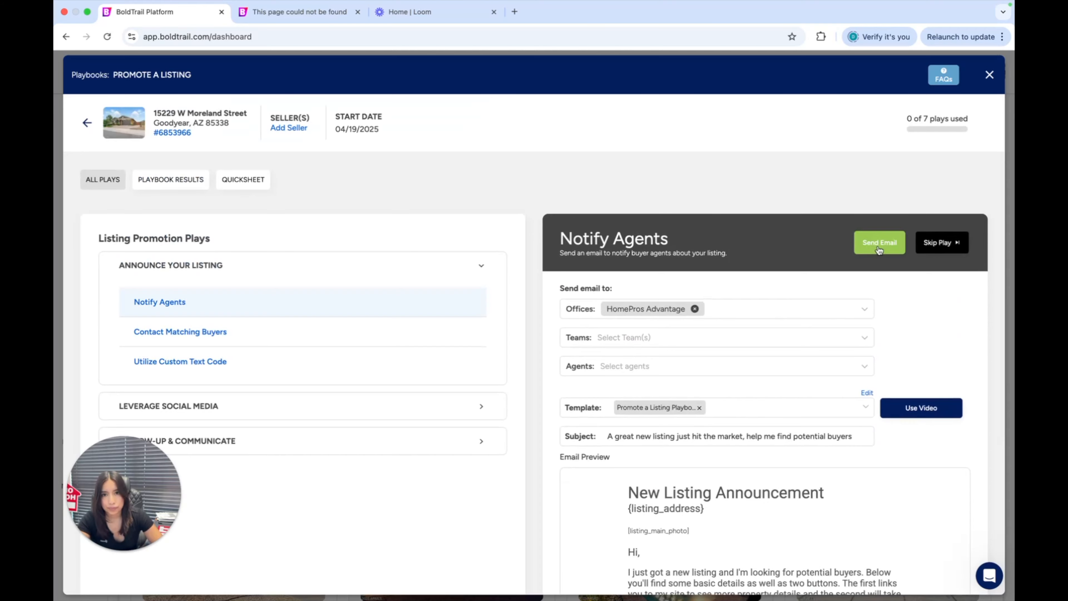
scroll(539, 273, "down", 5)
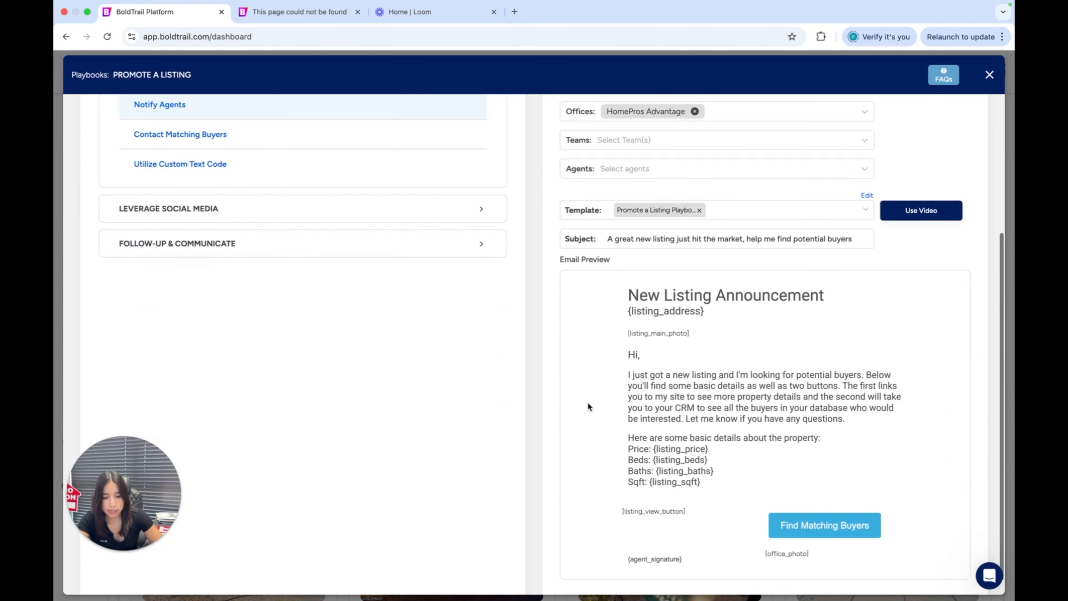
scroll(589, 408, "down", 1)
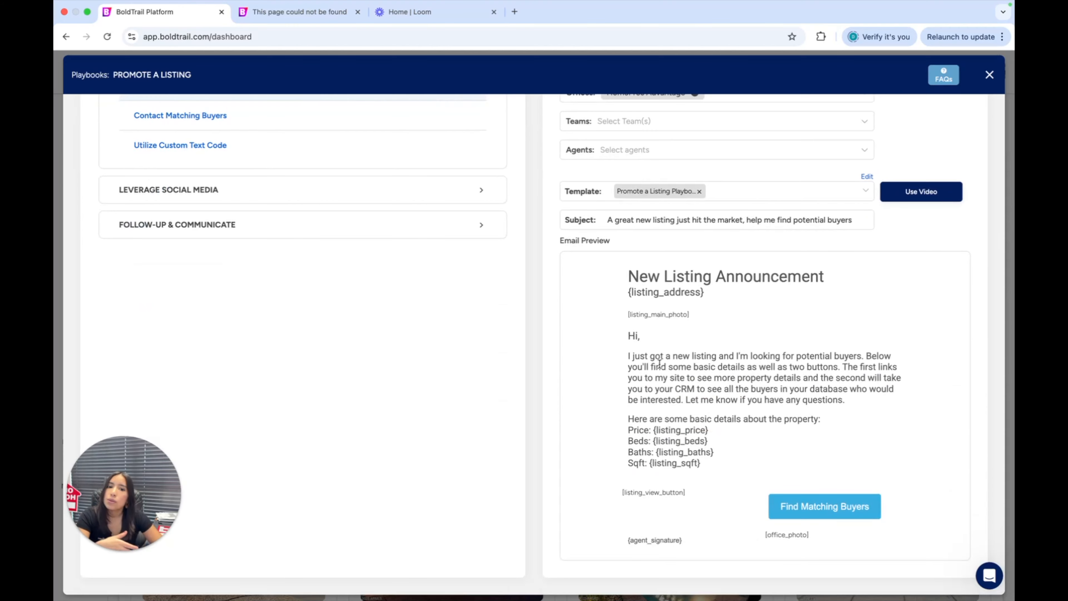
scroll(550, 412, "up", 2)
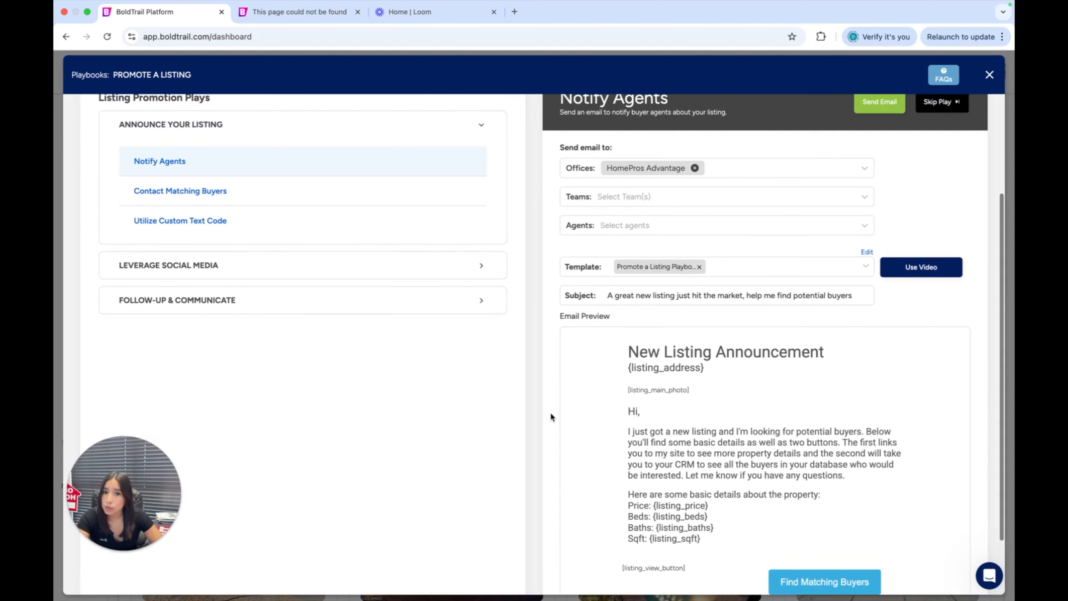
scroll(549, 412, "up", 1)
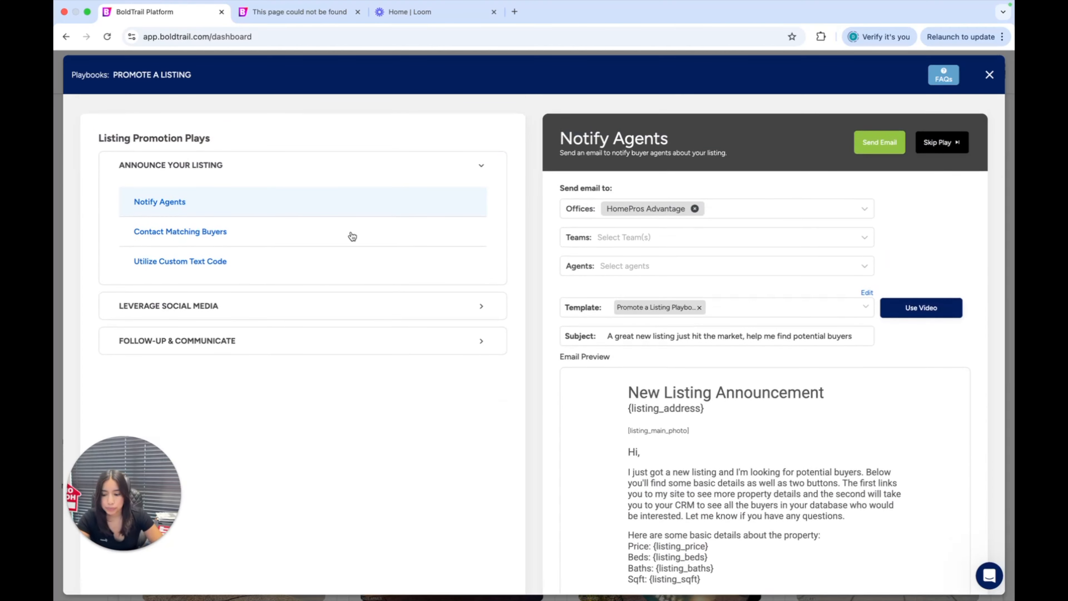
Open the Contact Matching Buyers play and review its system smart list and text message settings
left_click(264, 234)
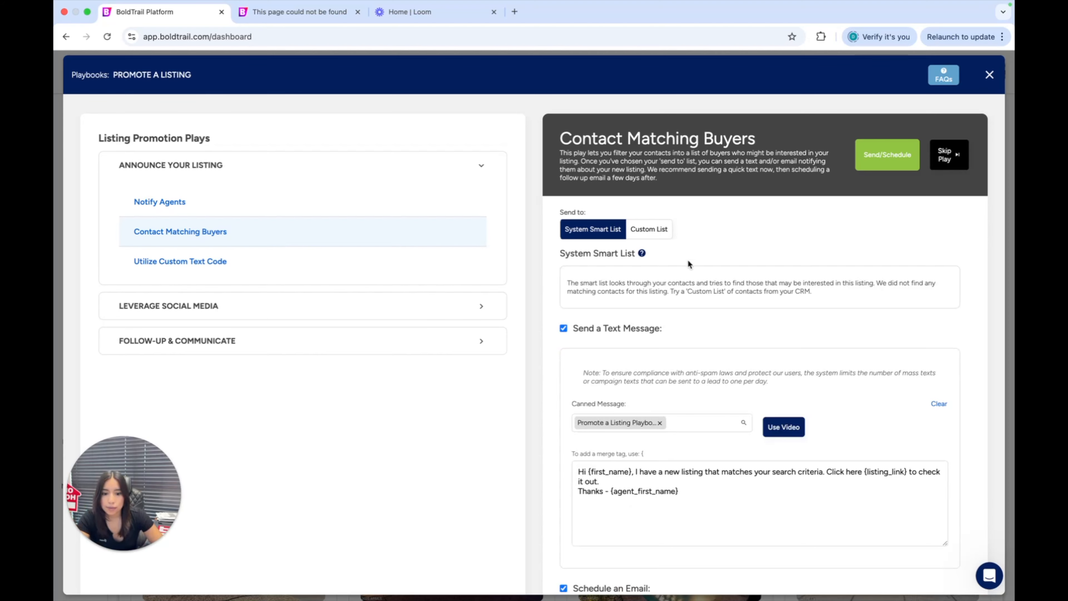
scroll(669, 261, "down", 1)
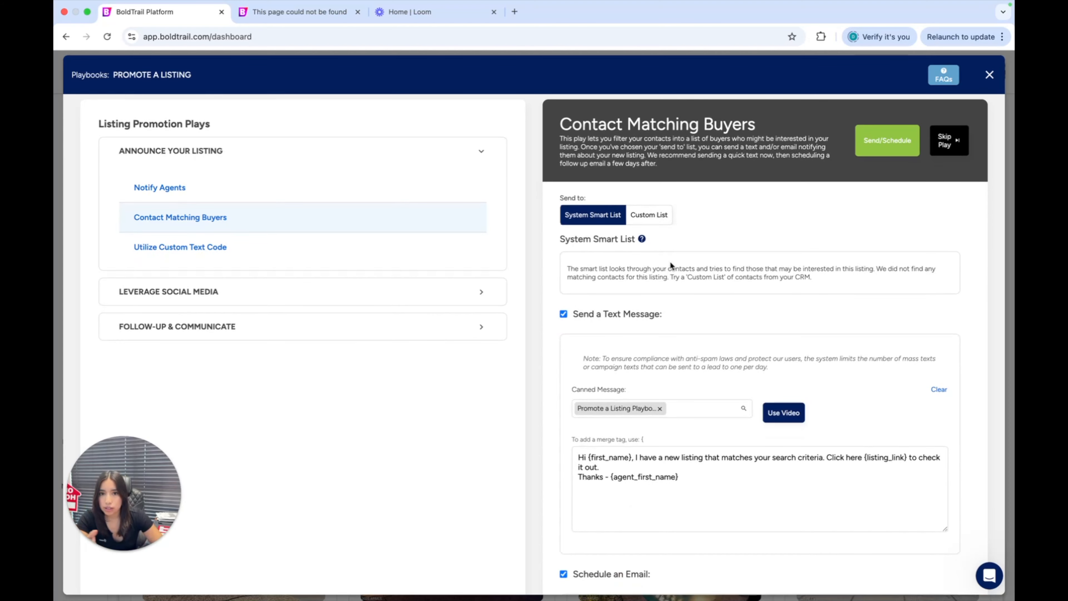
scroll(657, 306, "up", 3)
scroll(639, 315, "down", 4)
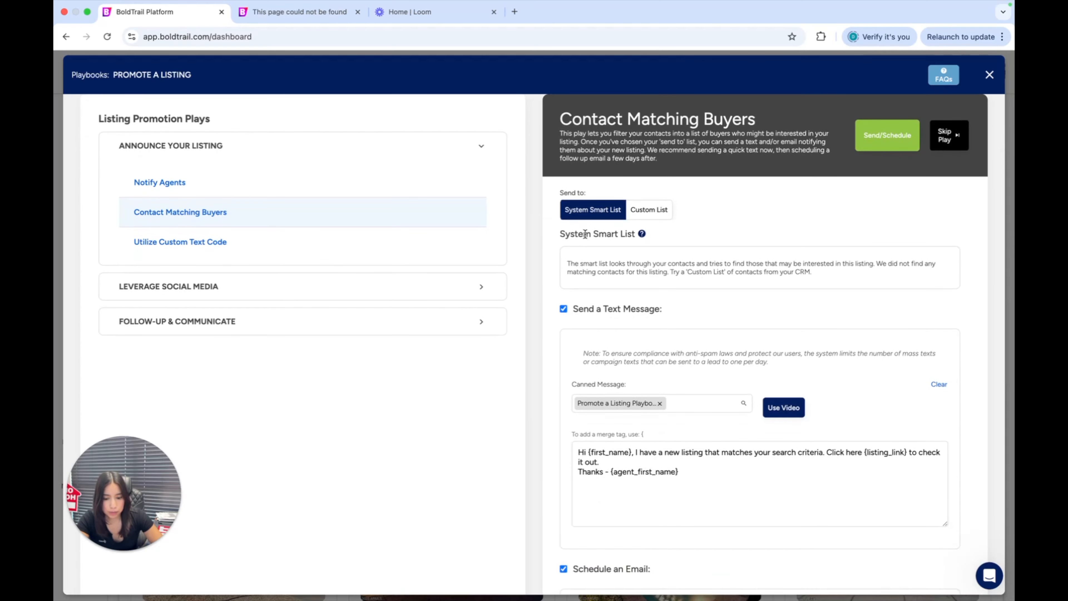
Review the Contact Matching Buyers play's canned text message, email scheduling fields, template, subject line and email preview
scroll(650, 334, "down", 3)
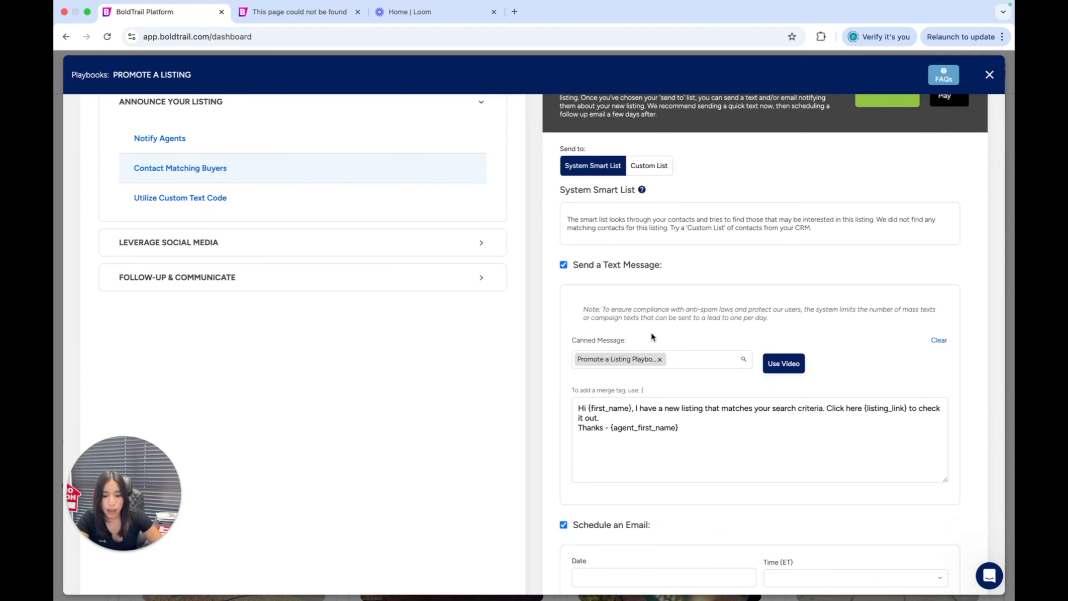
scroll(652, 337, "down", 3)
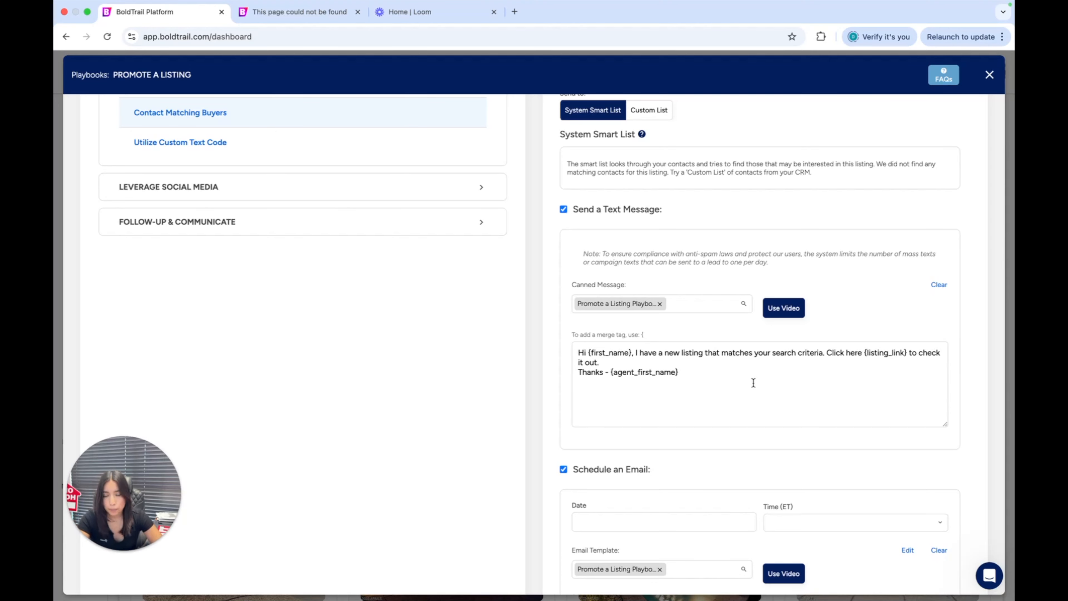
scroll(752, 382, "down", 3)
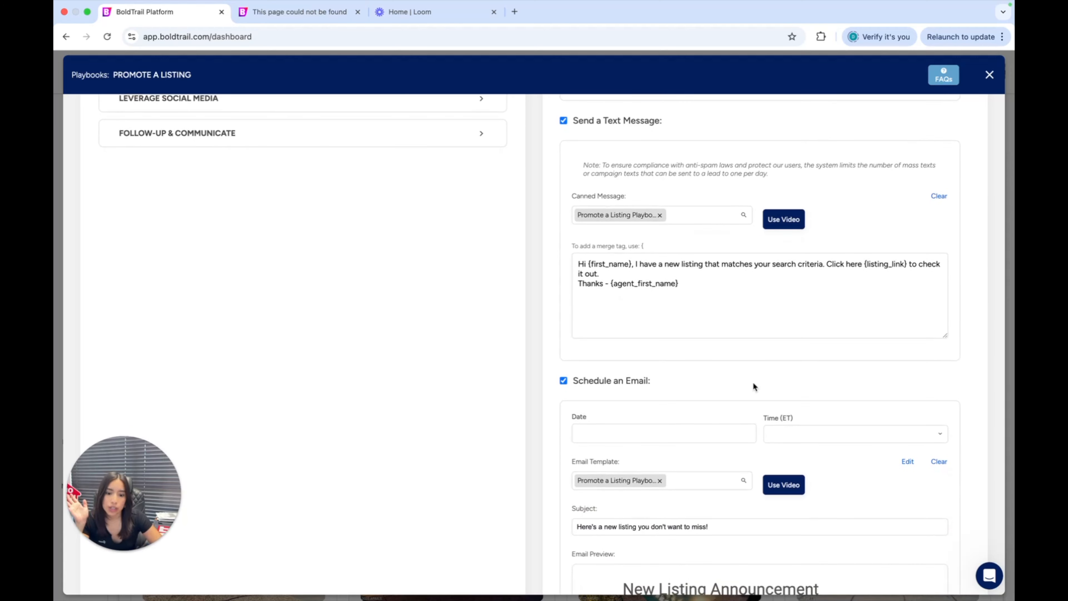
scroll(752, 387, "down", 6)
scroll(713, 309, "down", 3)
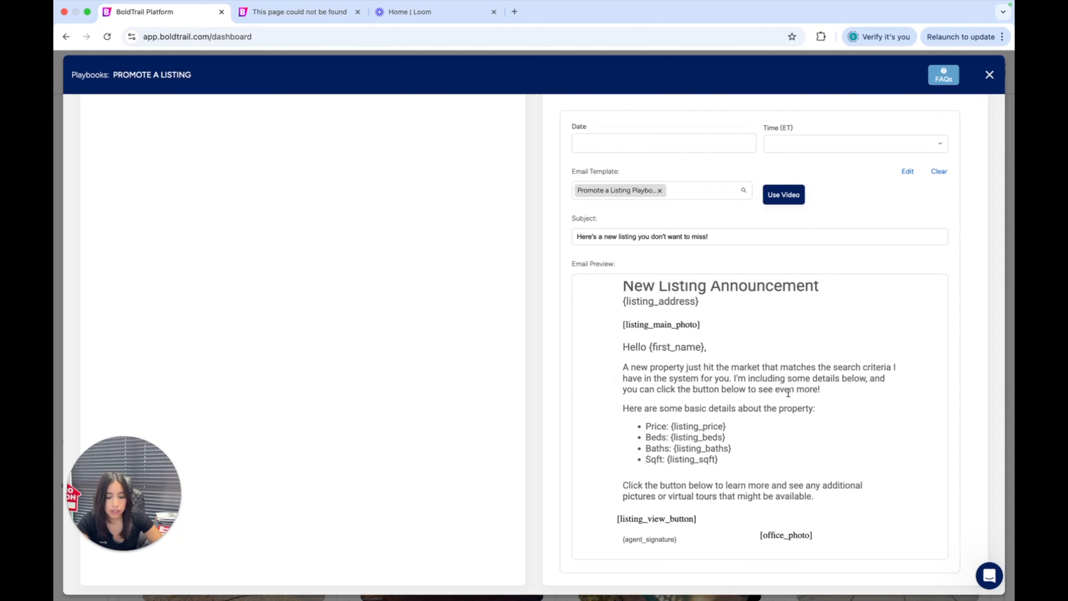
scroll(787, 392, "up", 1)
scroll(554, 383, "up", 2)
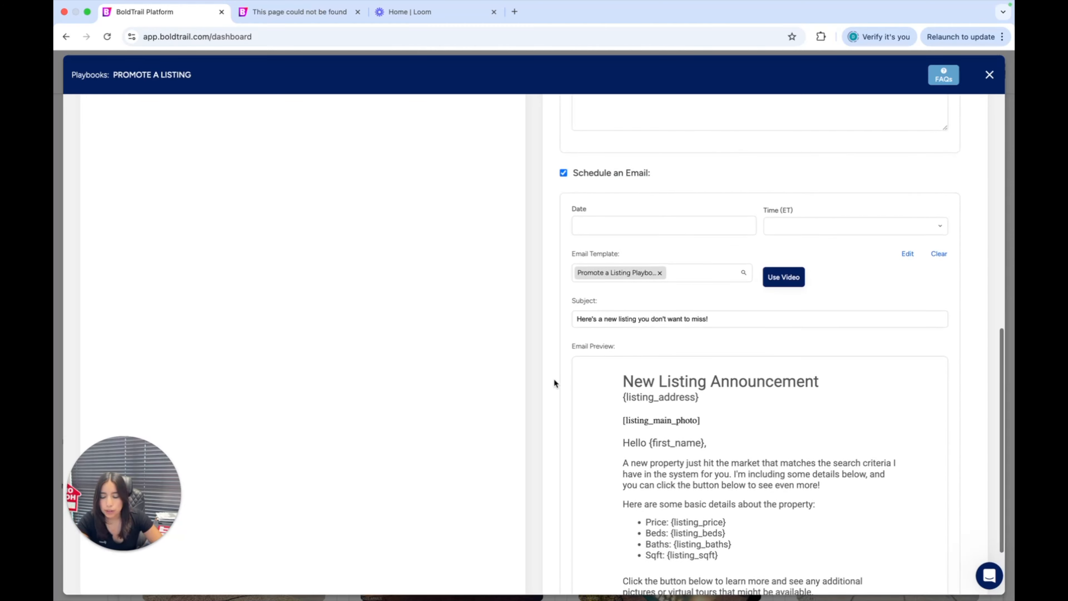
scroll(554, 380, "up", 15)
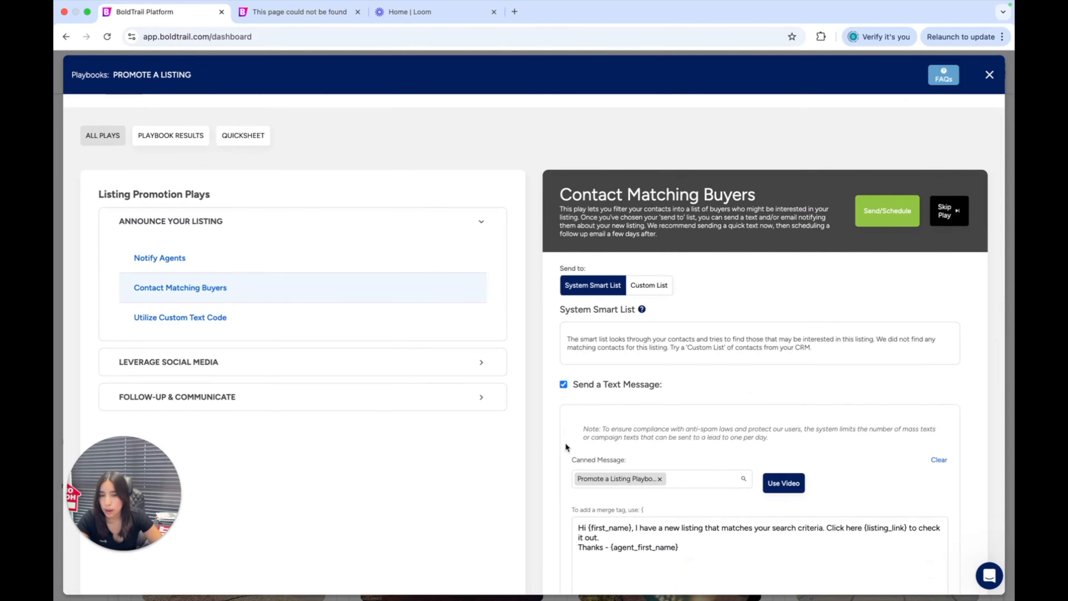
Compare the Send a Text Message section, including its sending-limit note, with the Schedule an Email section
scroll(564, 442, "down", 3)
scroll(650, 327, "down", 5)
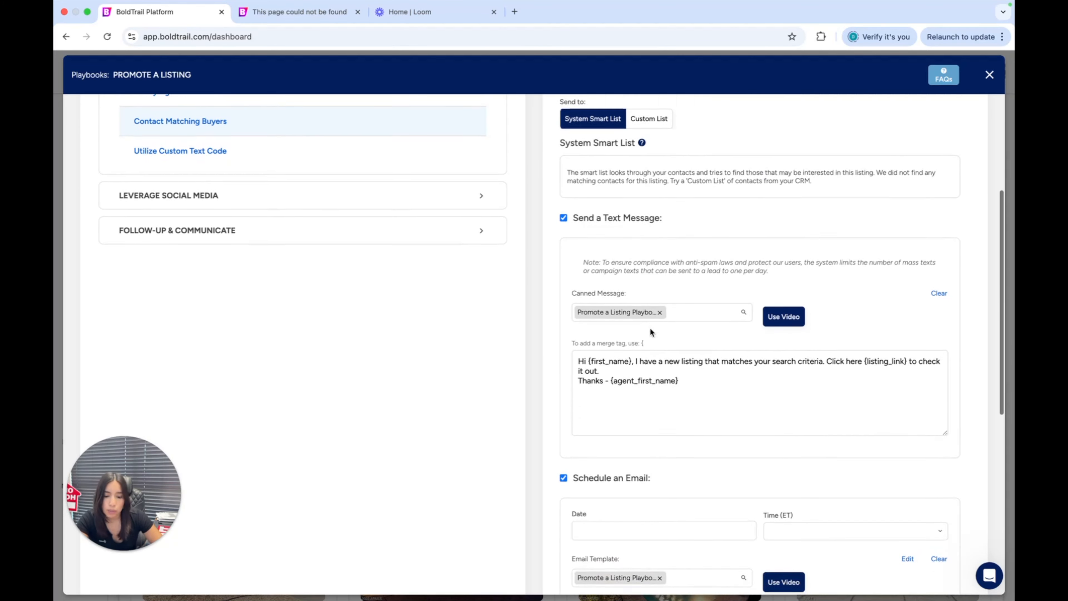
scroll(638, 378, "up", 4)
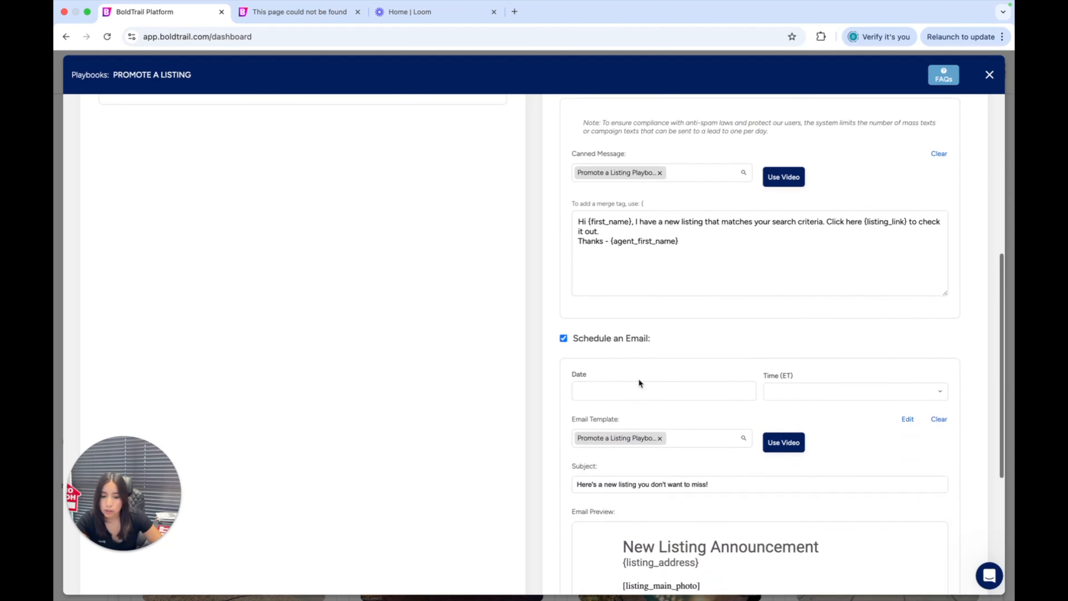
scroll(650, 347, "down", 1)
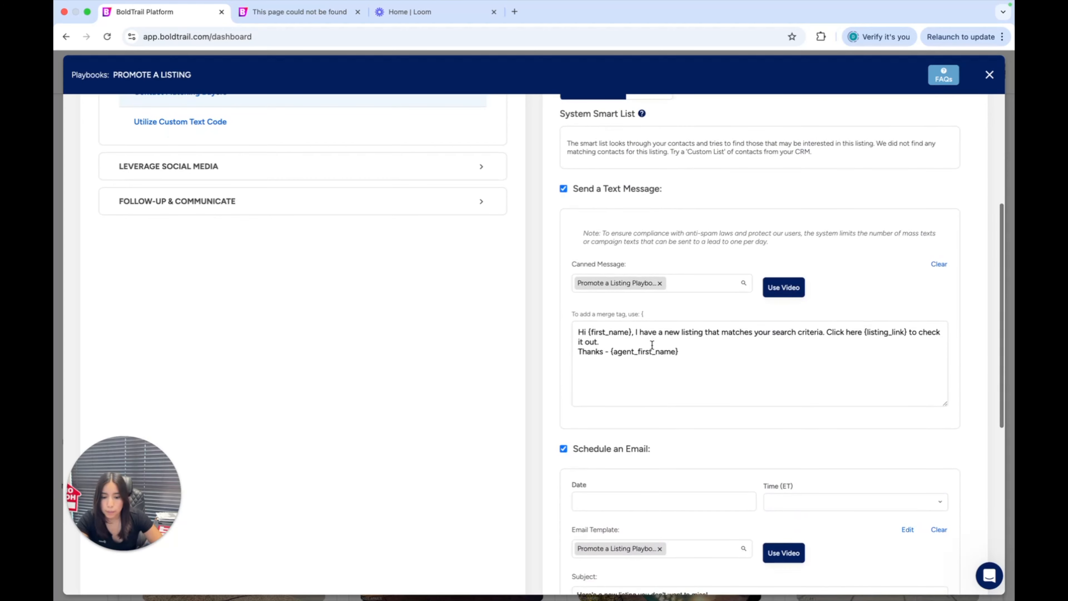
scroll(651, 344, "up", 3)
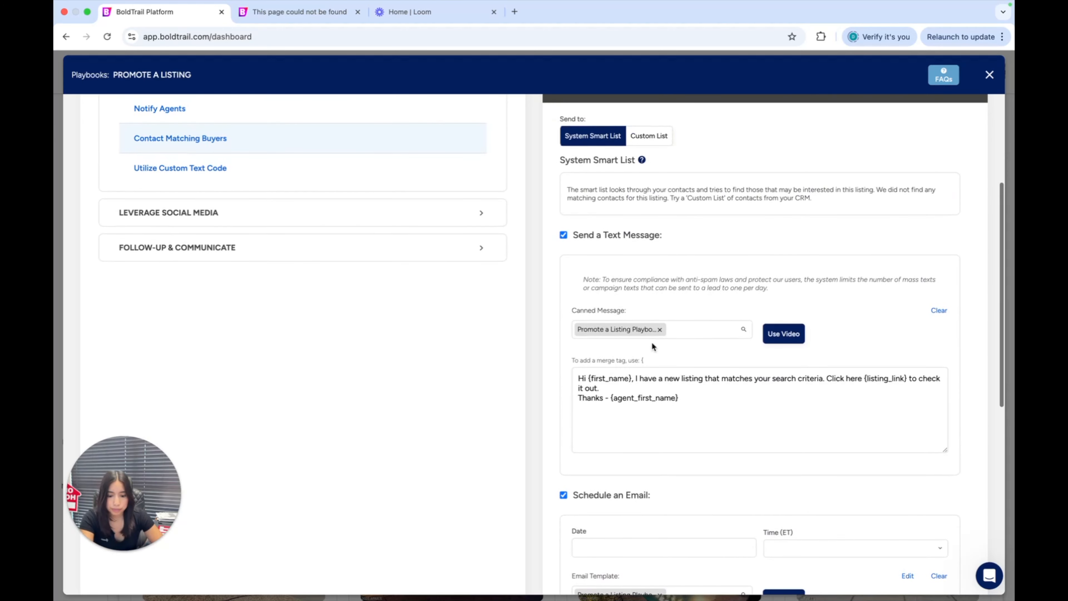
scroll(651, 343, "down", 1)
scroll(646, 229, "down", 2)
scroll(646, 229, "up", 1)
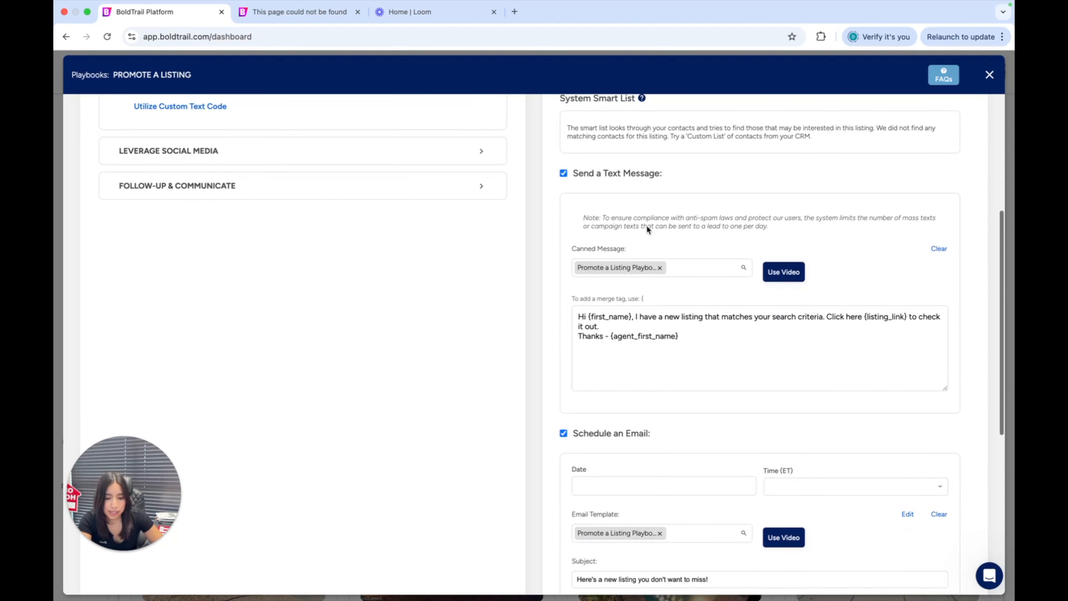
Set the scheduled email's date to April 19, 2025 and check which send times are offered
scroll(646, 229, "down", 2)
scroll(646, 228, "down", 4)
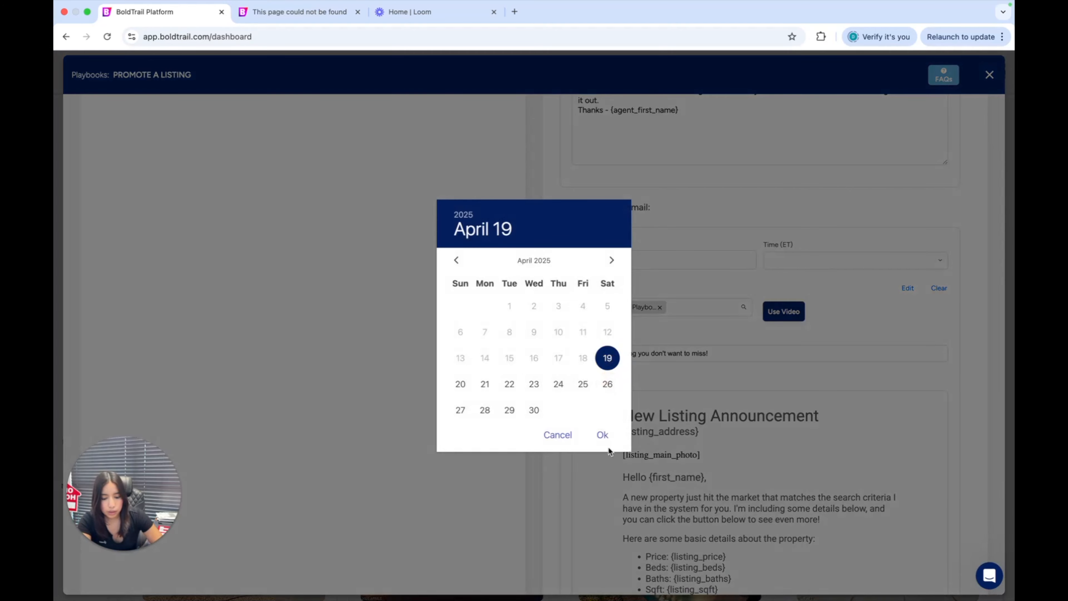
left_click(602, 435)
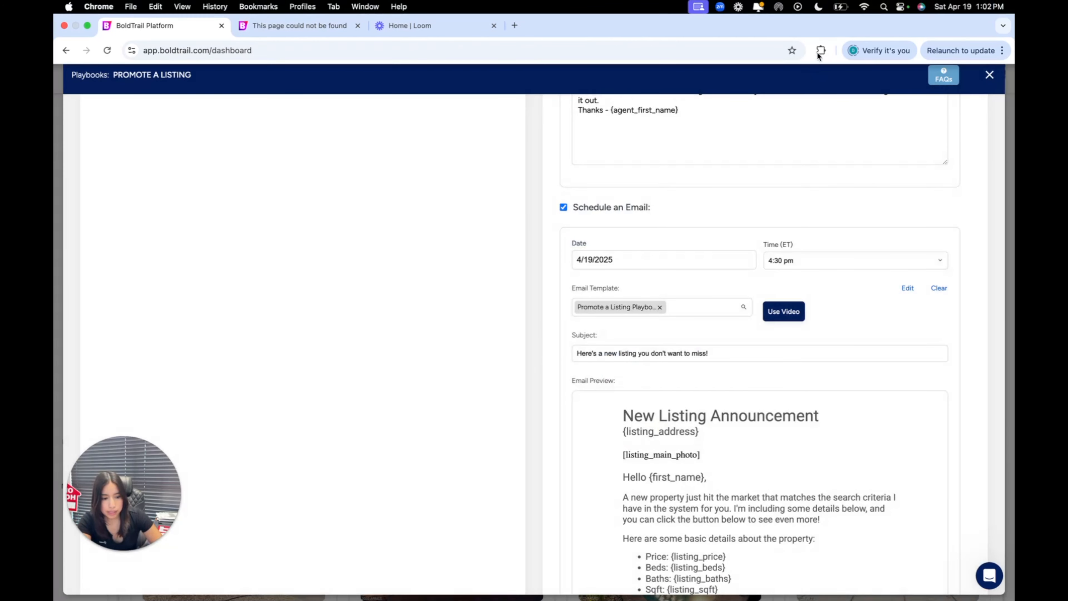
left_click(792, 260)
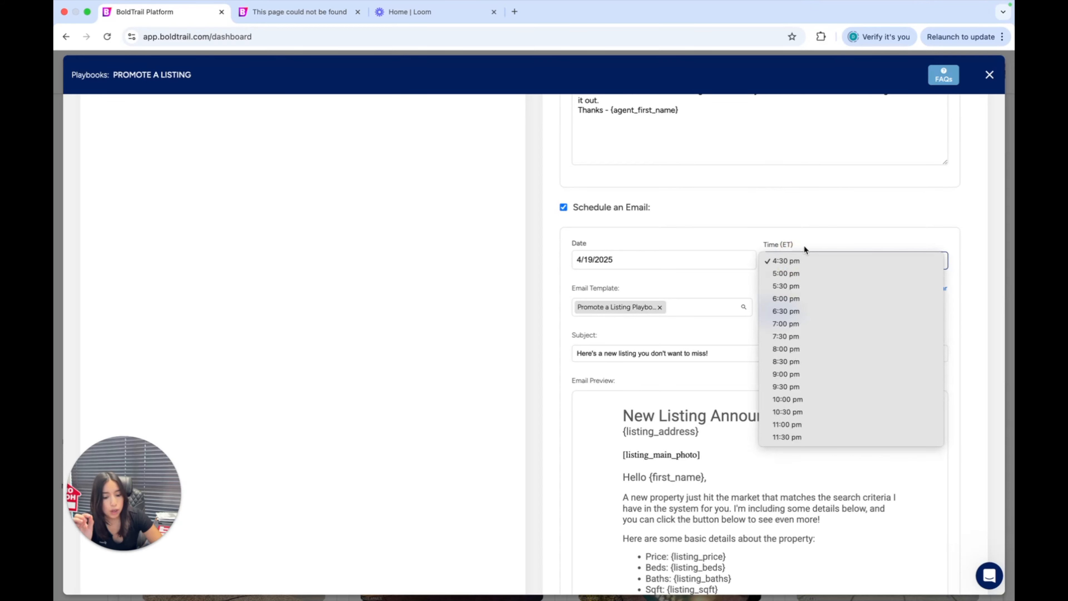
left_click(813, 228)
left_click(800, 262)
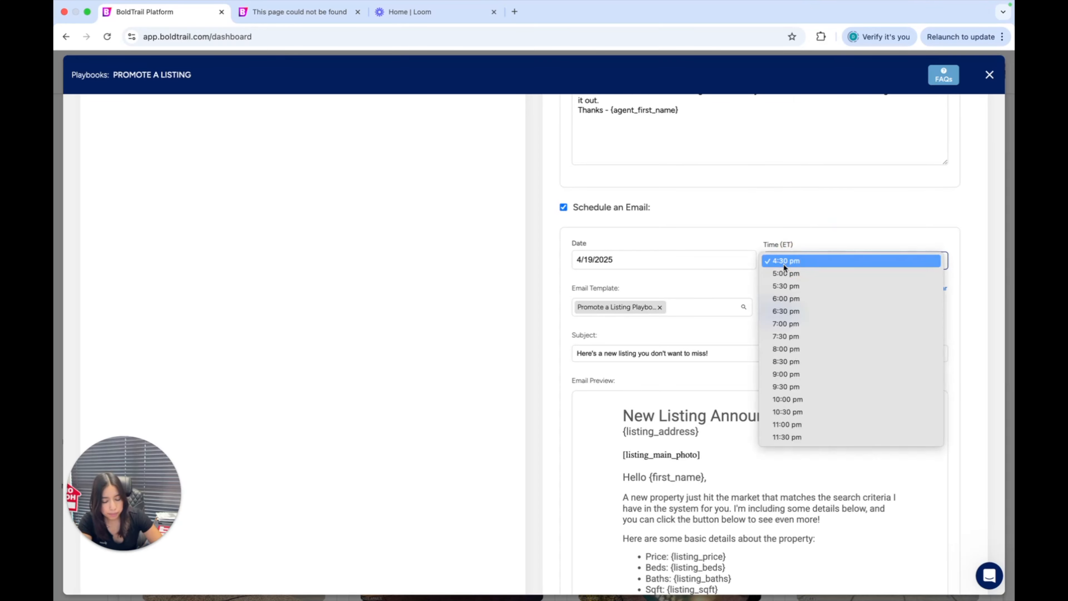
left_click(722, 257)
Set the scheduled email's date to April 20, 2025
left_click(722, 257)
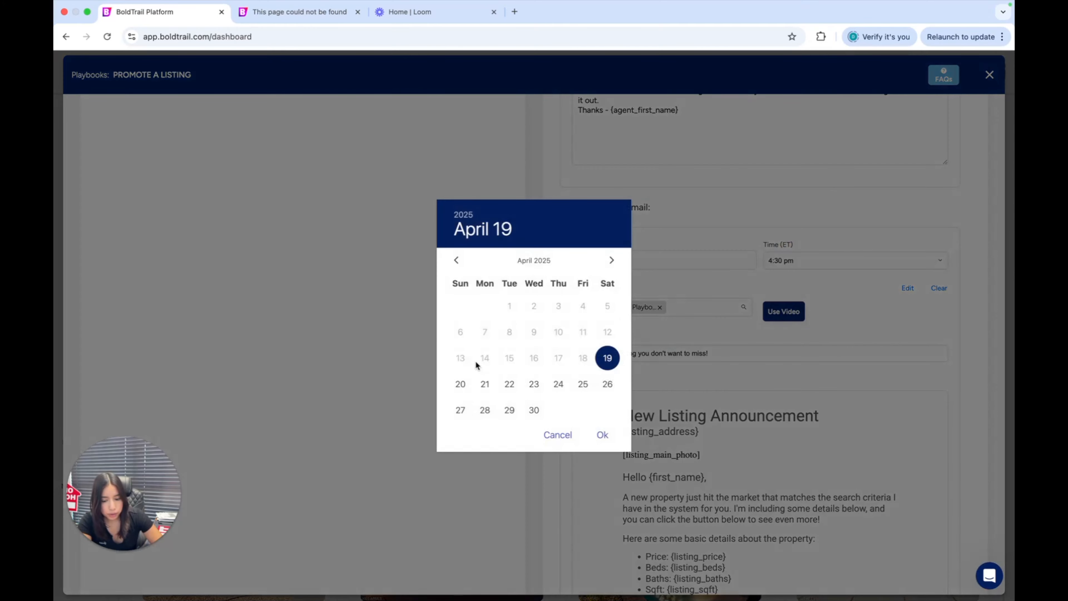
left_click(459, 389)
left_click(601, 434)
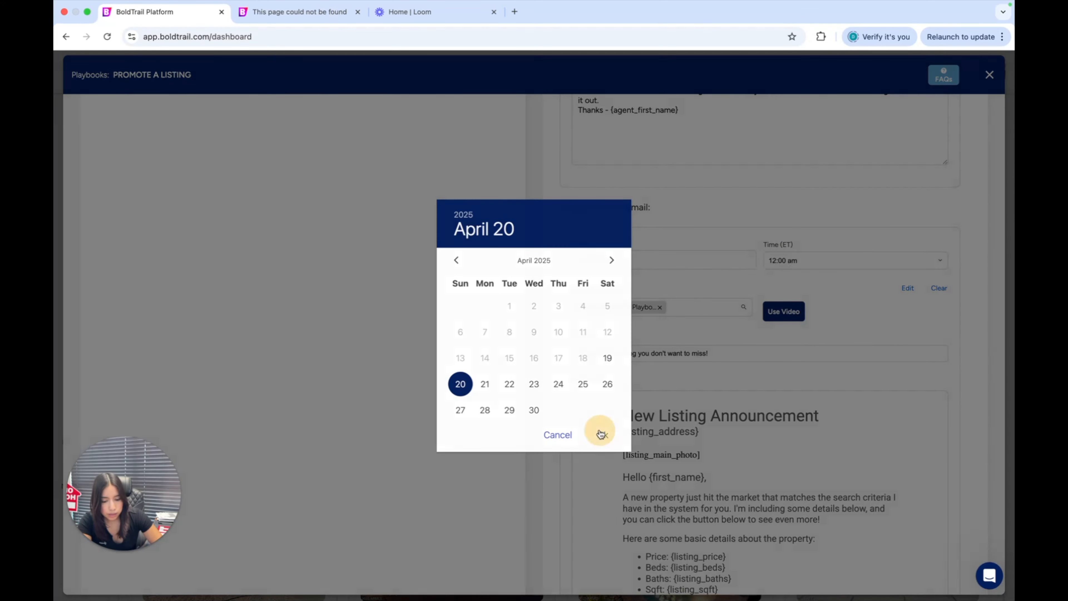
Open the scheduled email in the Edit Email editor via its video option, review the layout and content blocks, and close the editor
scroll(719, 320, "down", 3)
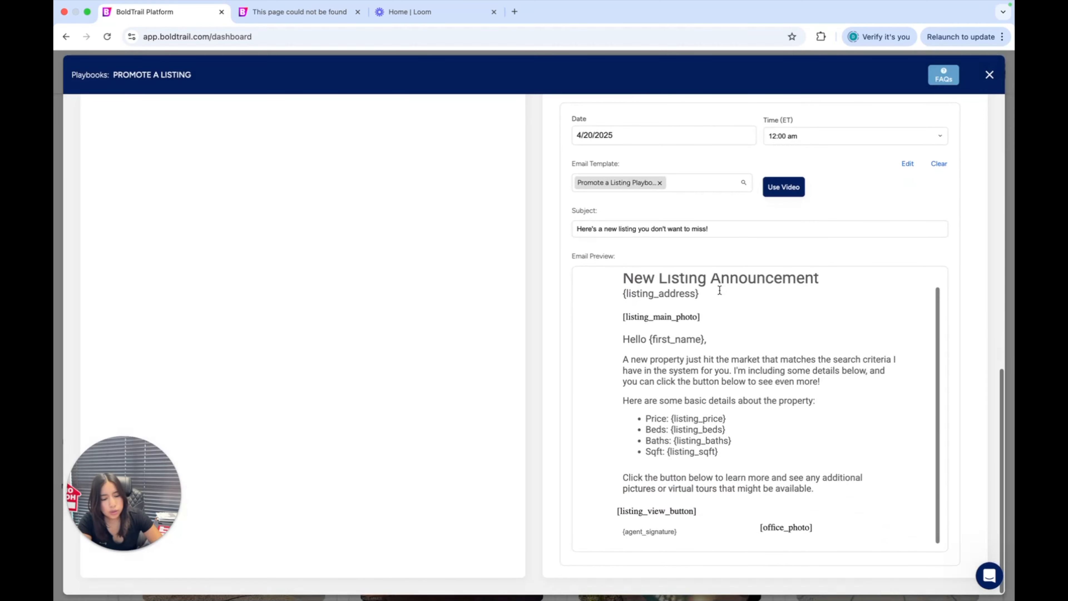
scroll(720, 290, "up", 3)
left_click(790, 235)
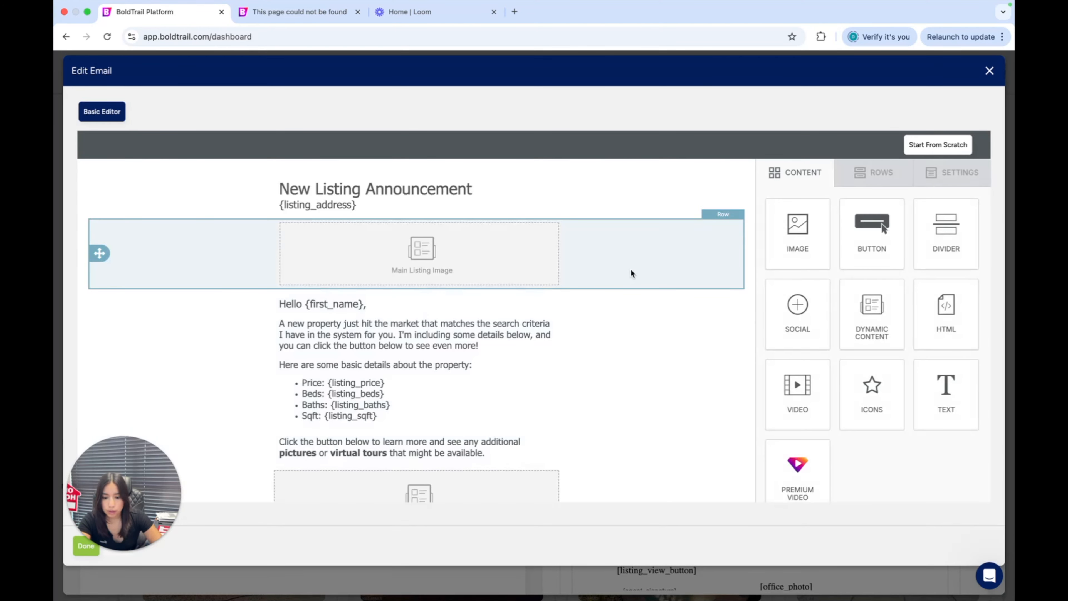
scroll(631, 270, "down", 3)
scroll(630, 270, "up", 3)
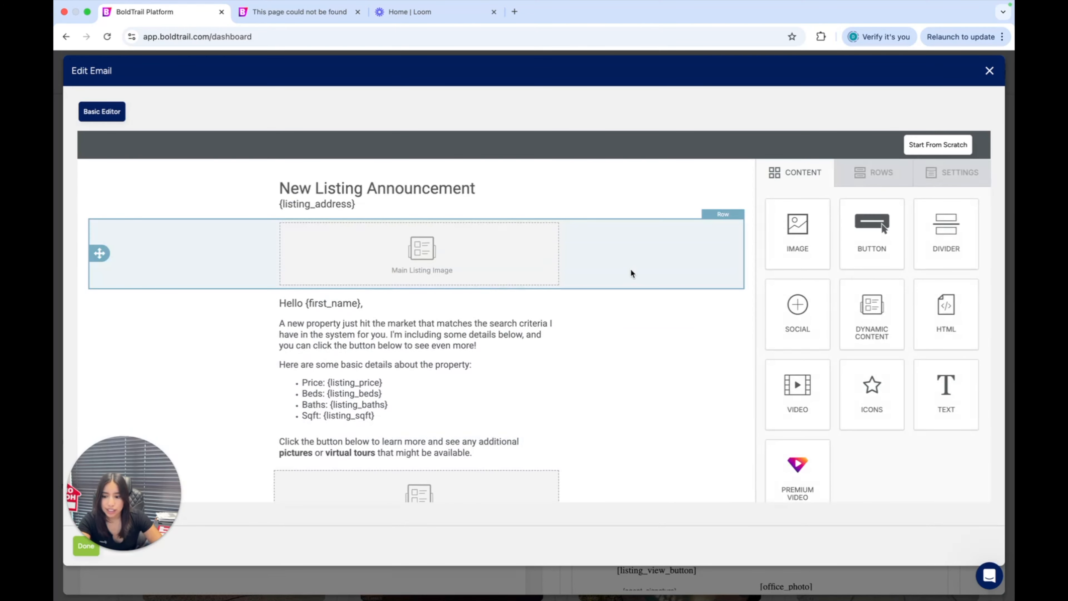
scroll(706, 257, "down", 3)
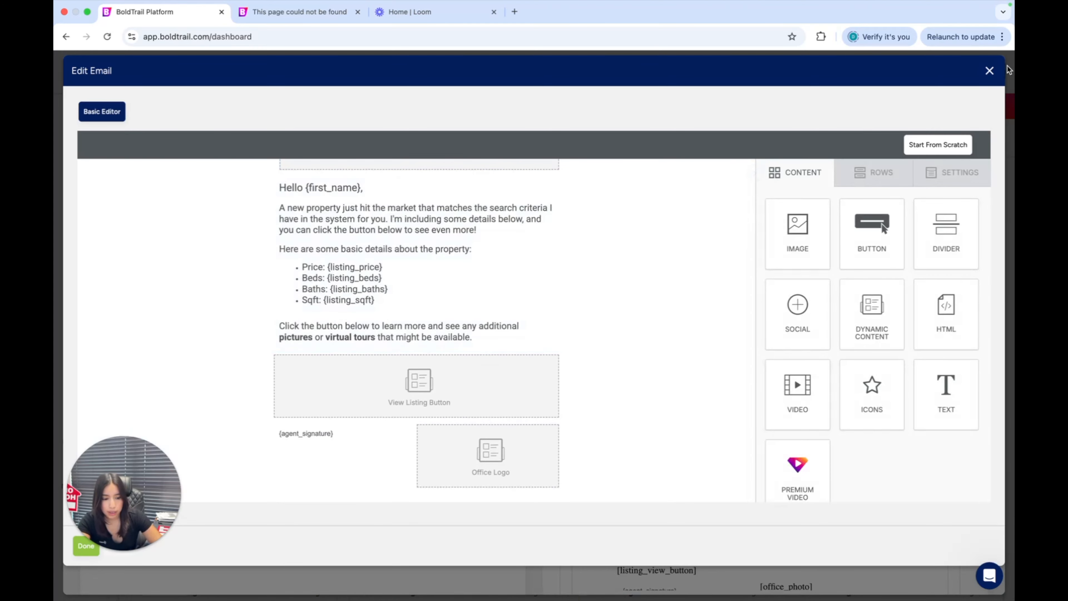
left_click(989, 71)
left_click(790, 232)
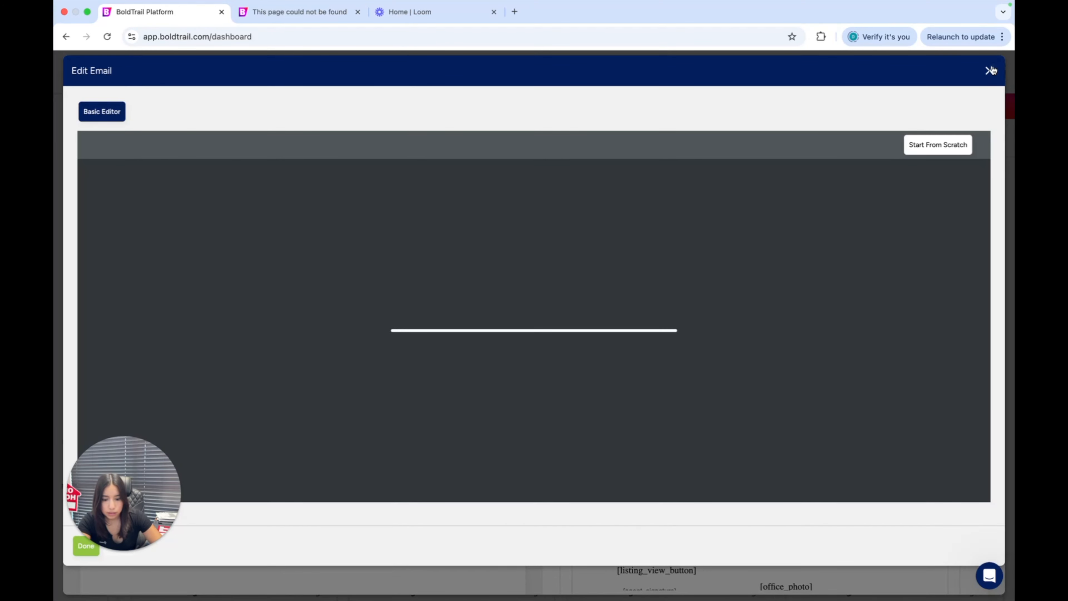
left_click(989, 70)
Open the Premium Video offer from the text message's video option, read its description with the conversion and referral claims, and close it
scroll(721, 313, "up", 5)
left_click(790, 260)
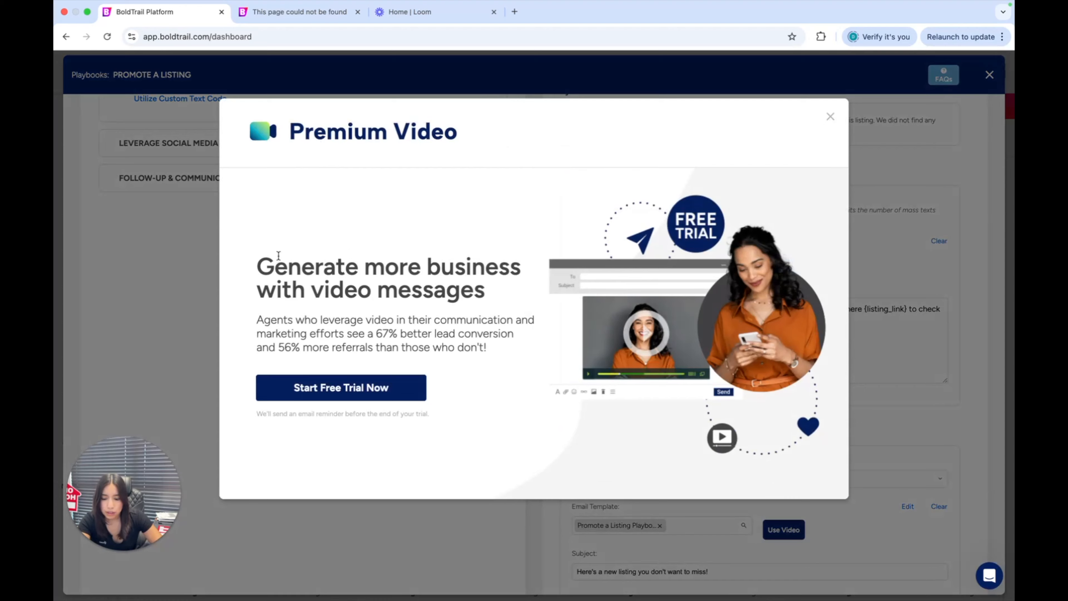
left_click_drag(278, 255, 508, 347)
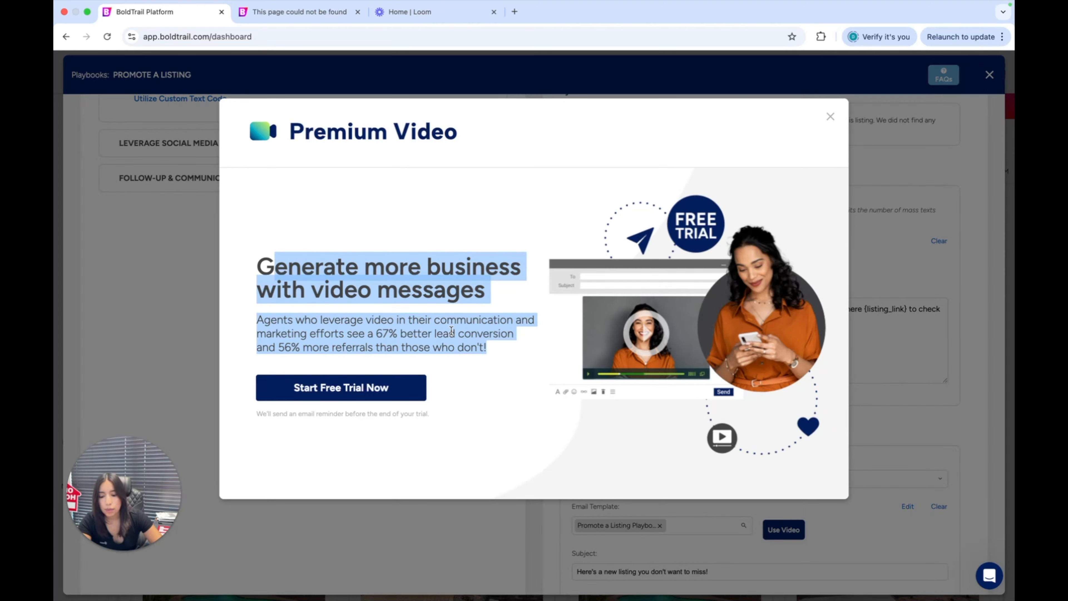
left_click_drag(357, 333, 524, 361)
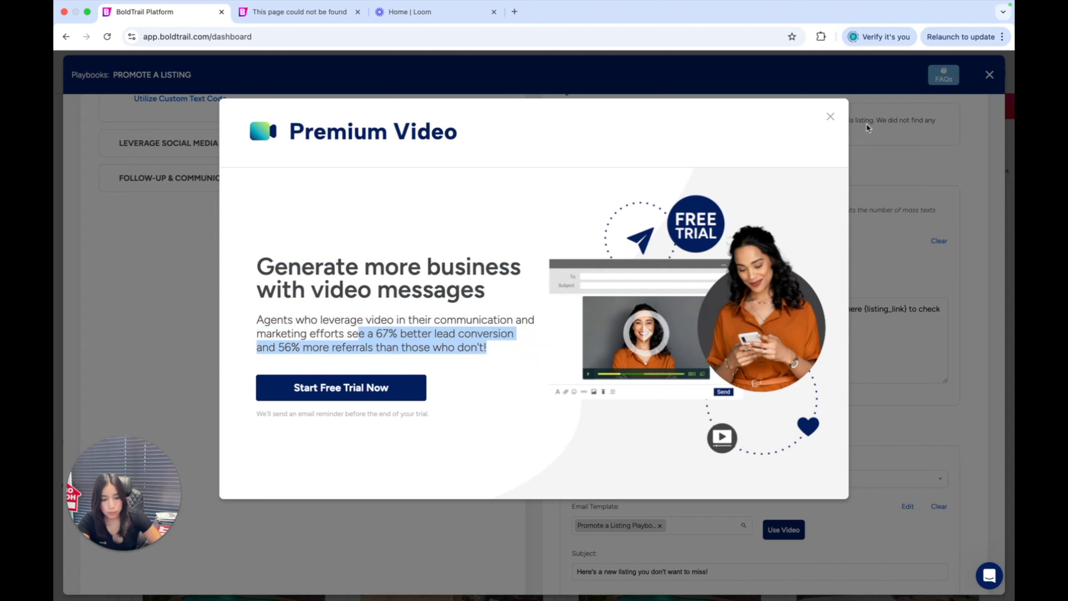
left_click(839, 115)
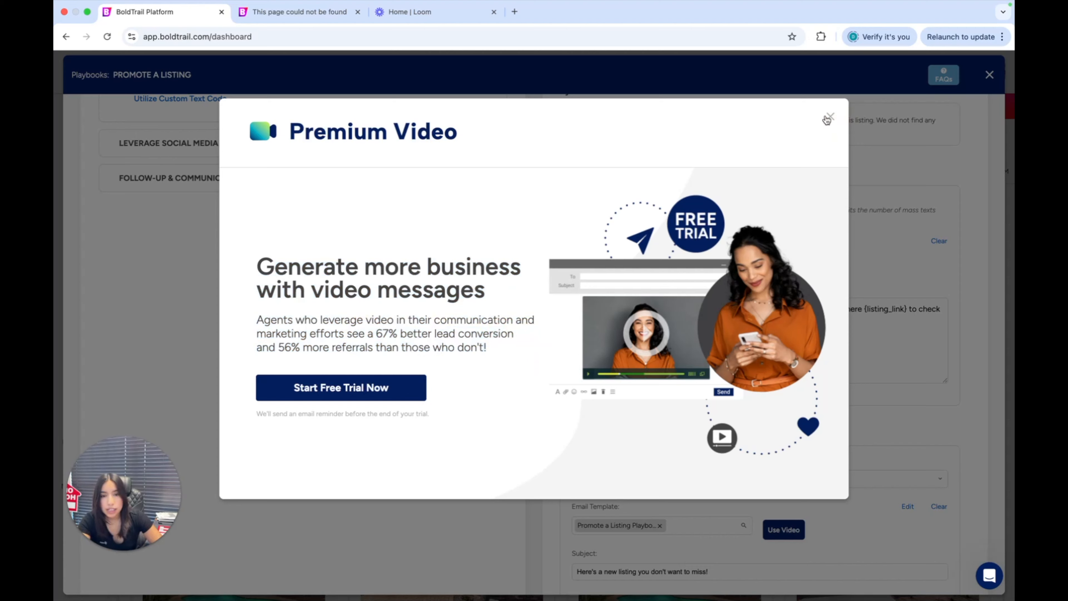
left_click(827, 119)
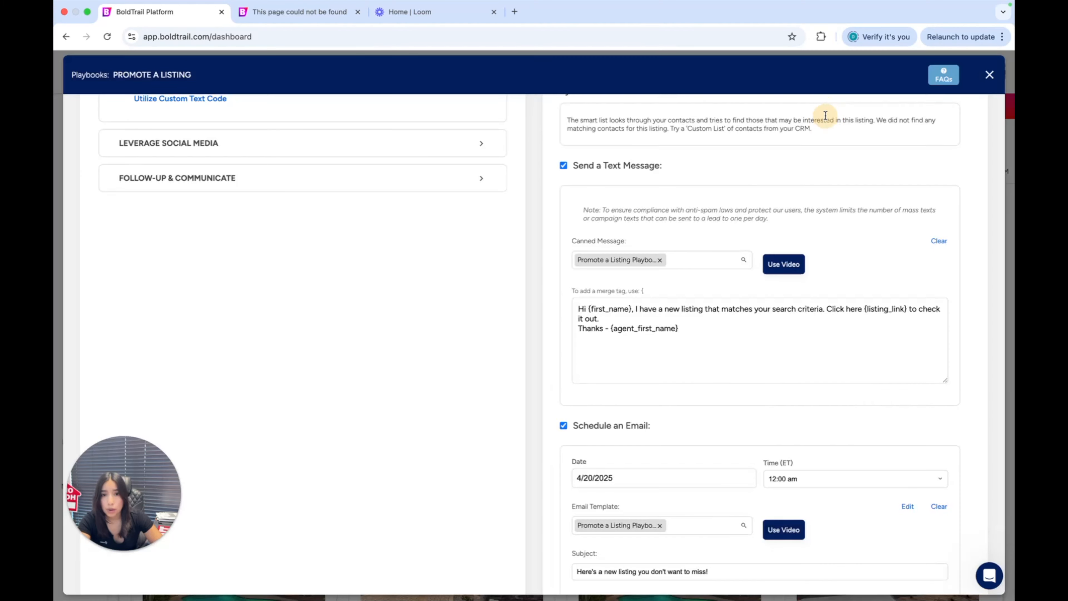
Review the email preview and the text message's merge tags, highlighting agent_first_name in the text and the word property in the email
scroll(805, 219, "down", 2)
scroll(804, 220, "down", 5)
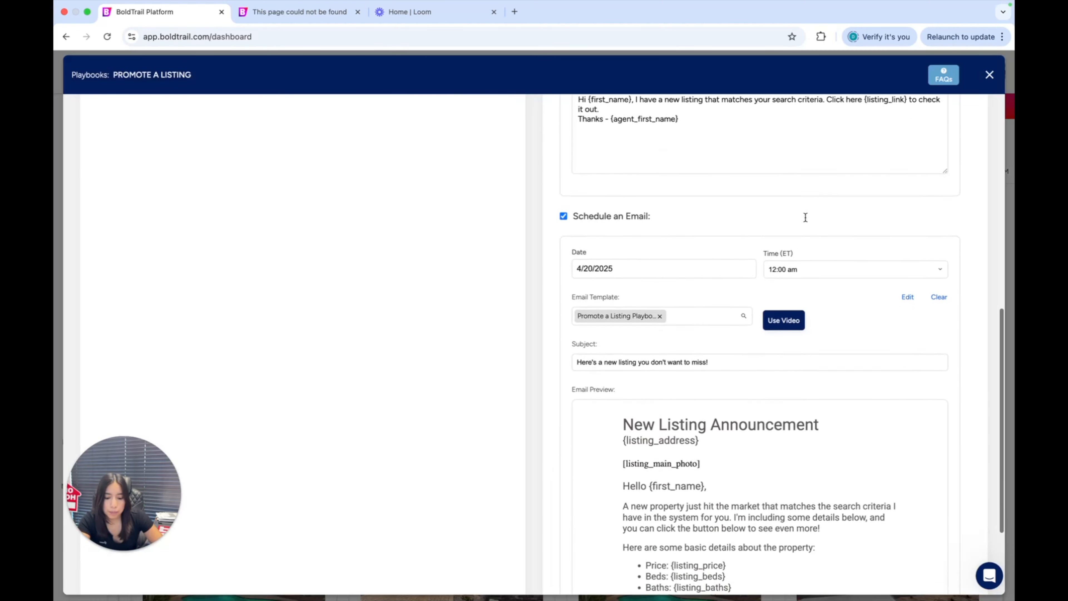
scroll(795, 318, "down", 3)
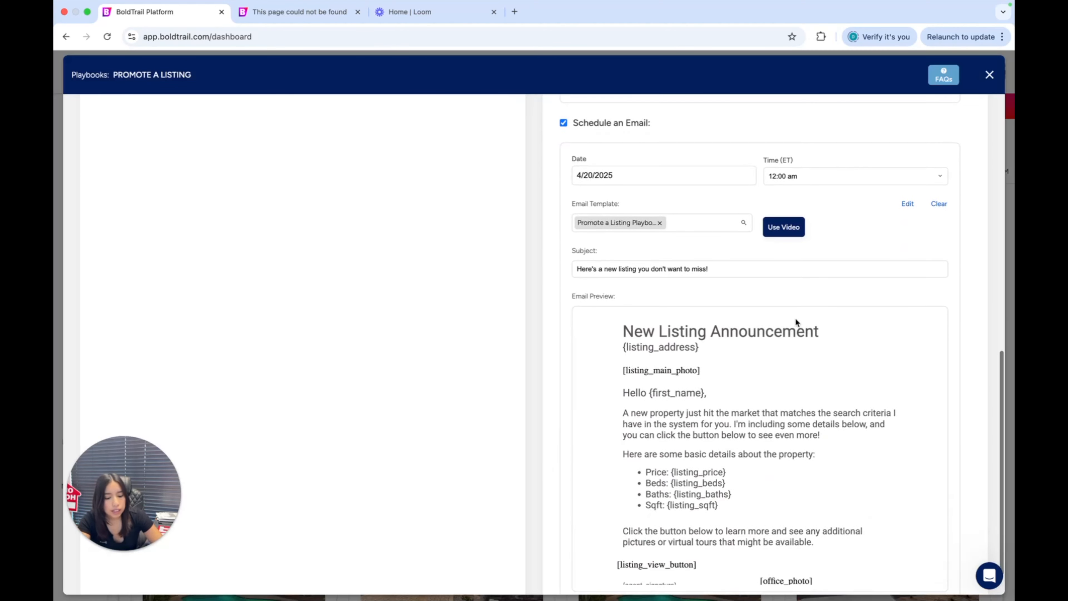
scroll(814, 241, "down", 1)
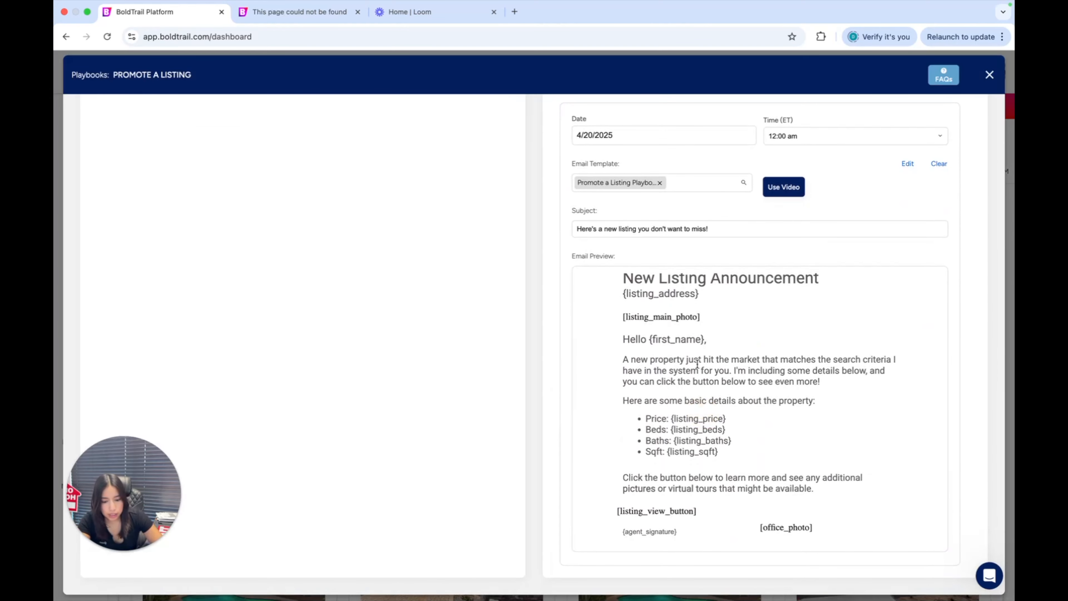
scroll(697, 363, "up", 12)
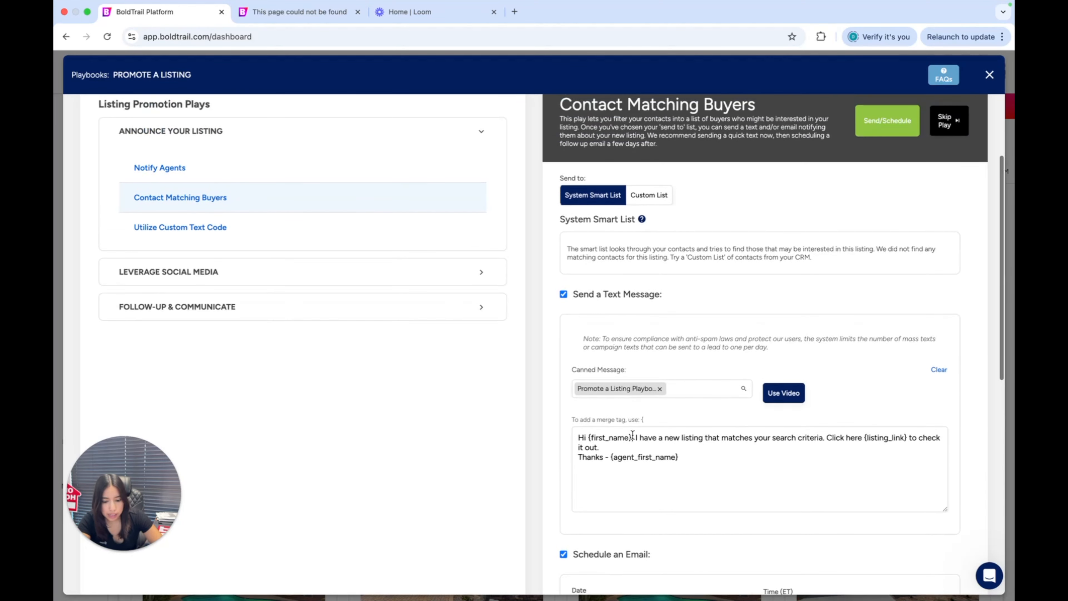
double_click(646, 451)
scroll(647, 448, "down", 2)
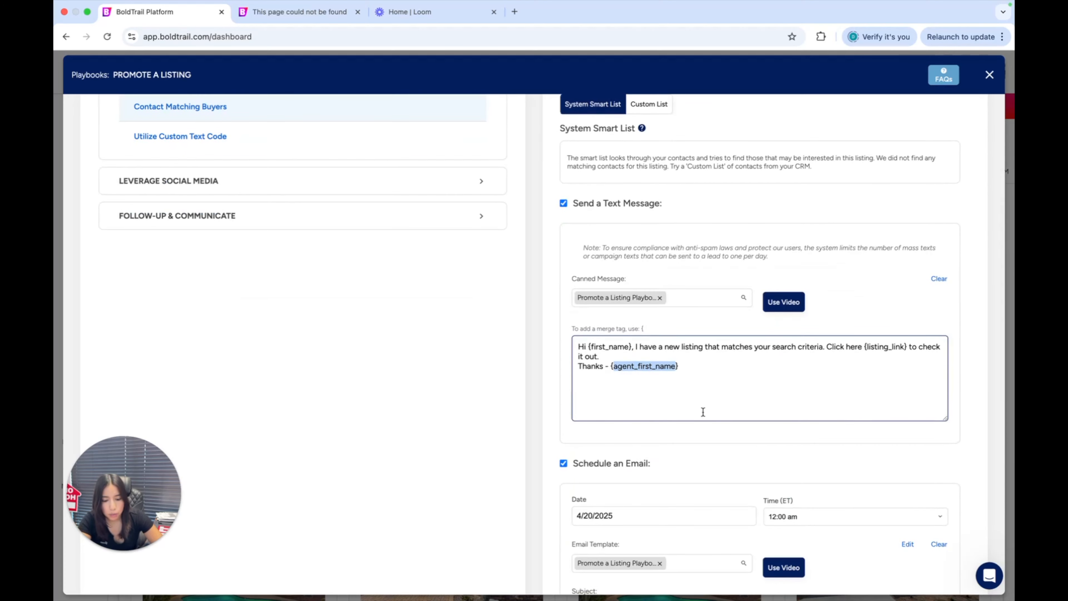
scroll(701, 411, "down", 2)
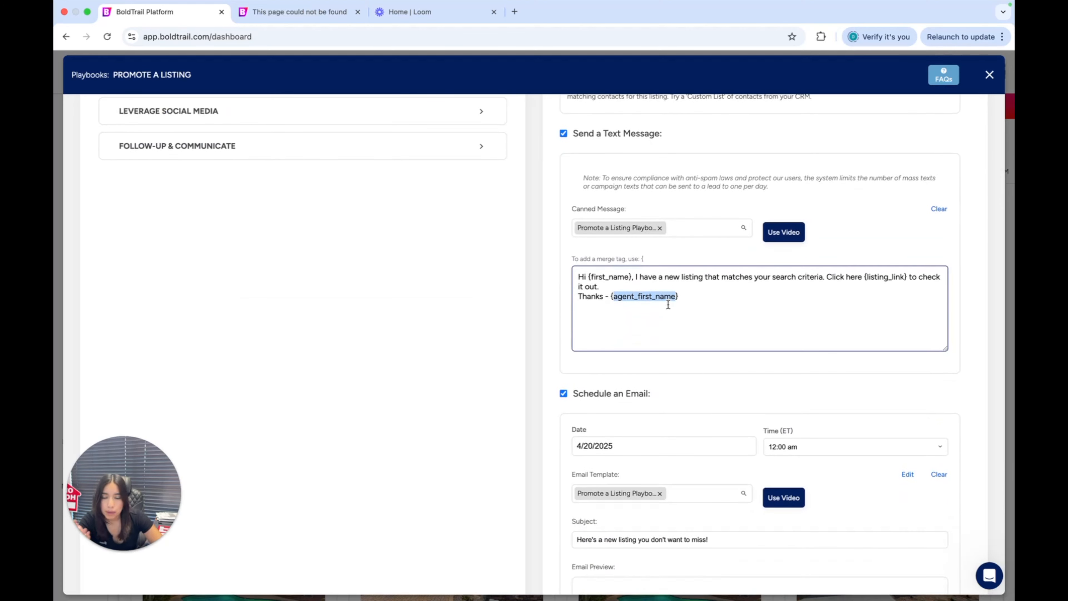
scroll(668, 304, "down", 9)
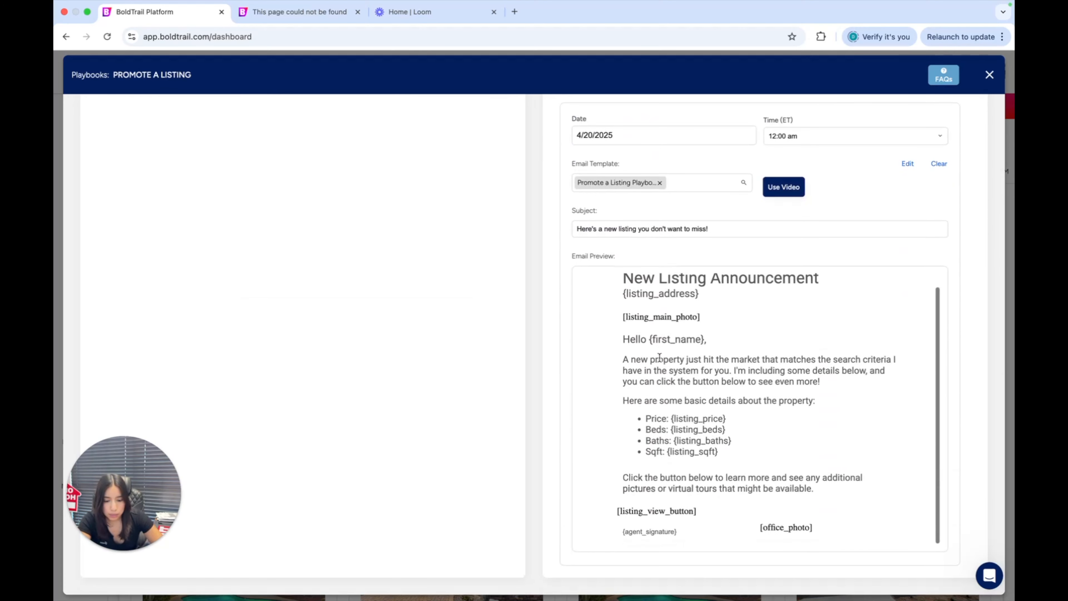
double_click(664, 363)
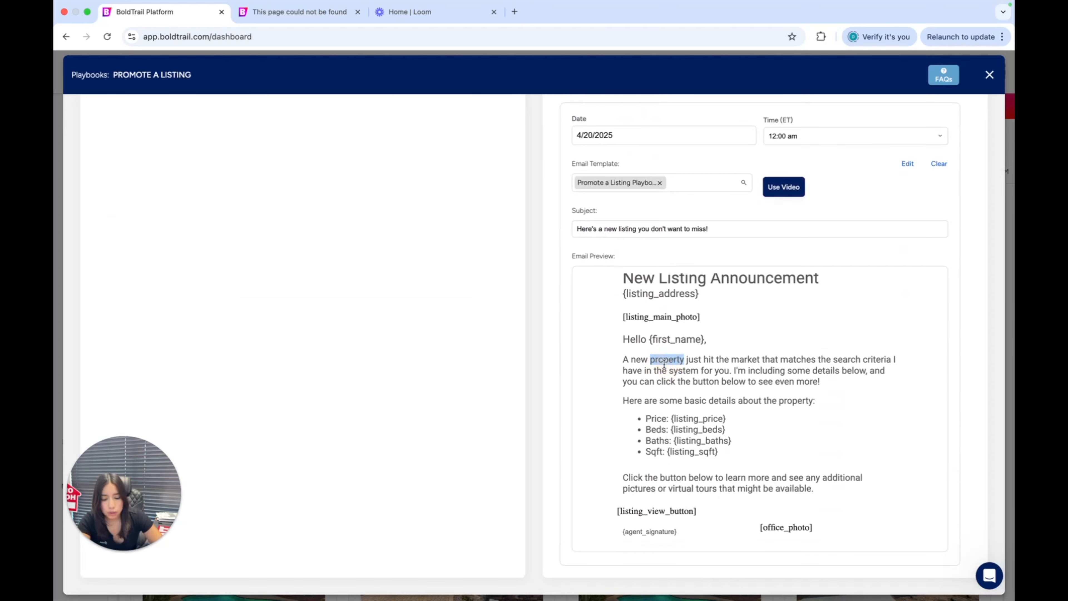
Review the Contact Matching Buyers play's email preview, play description, and text message and scheduled email settings
scroll(691, 418, "up", 1)
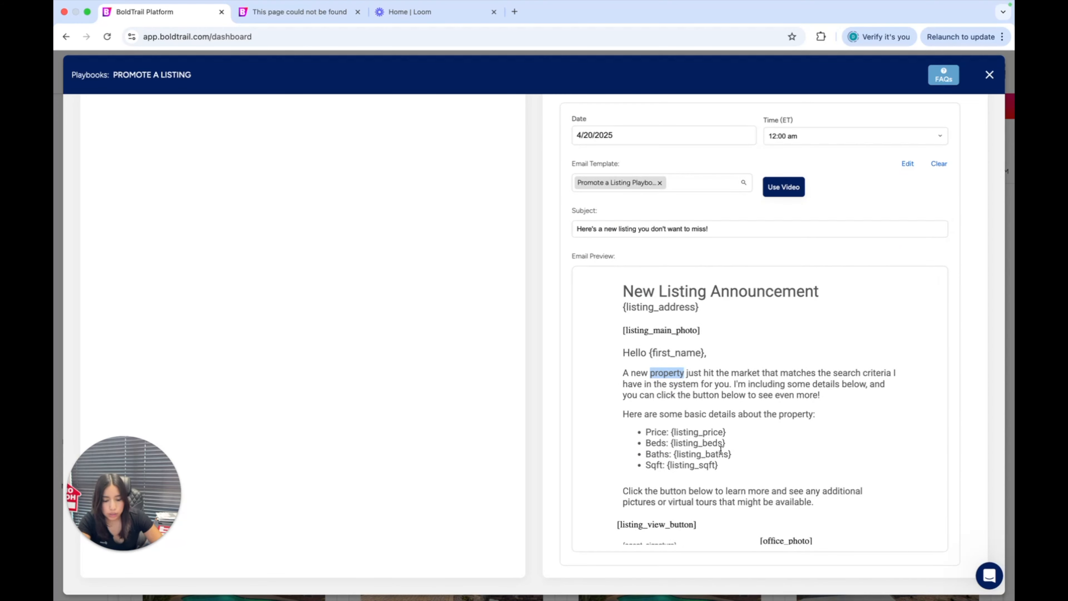
scroll(720, 450, "down", 1)
left_click(771, 453)
scroll(658, 278, "up", 9)
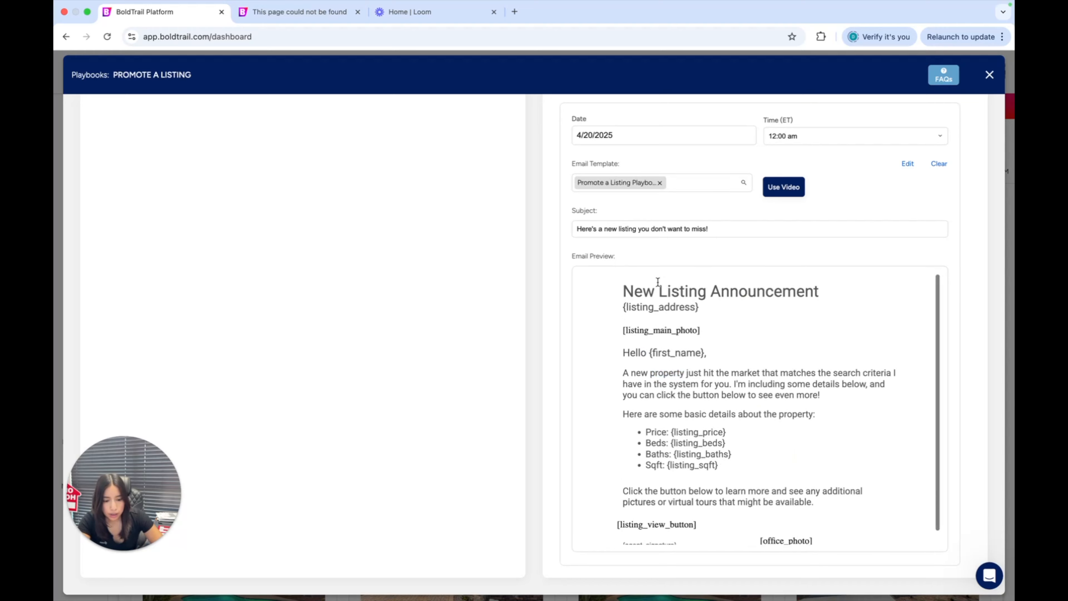
scroll(523, 296, "up", 9)
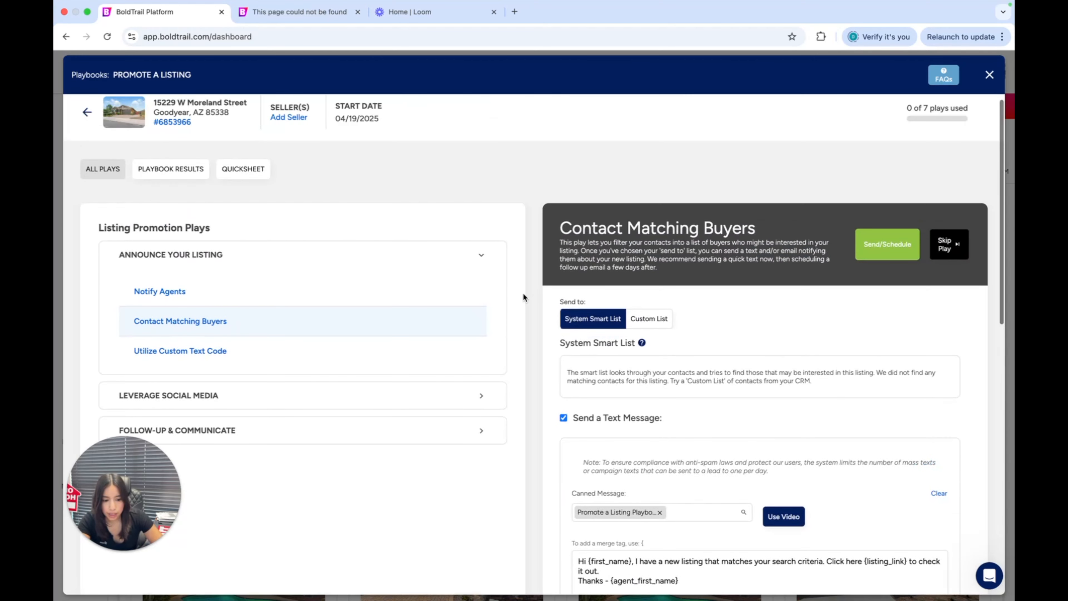
left_click_drag(567, 224, 987, 251)
left_click(909, 279)
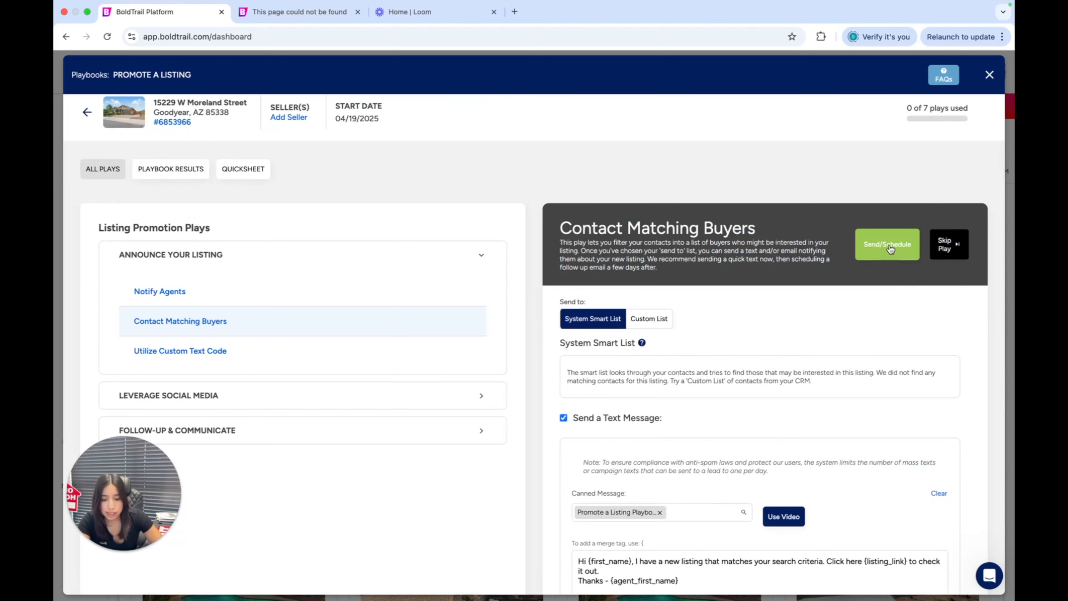
scroll(815, 284, "down", 4)
scroll(815, 285, "down", 10)
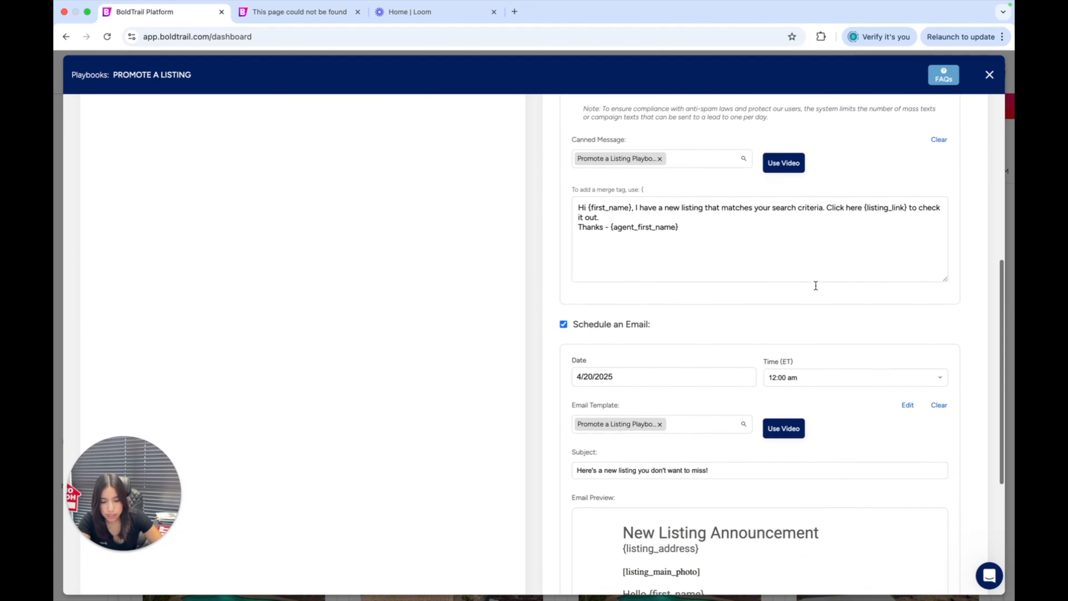
scroll(590, 281, "up", 11)
scroll(591, 280, "up", 4)
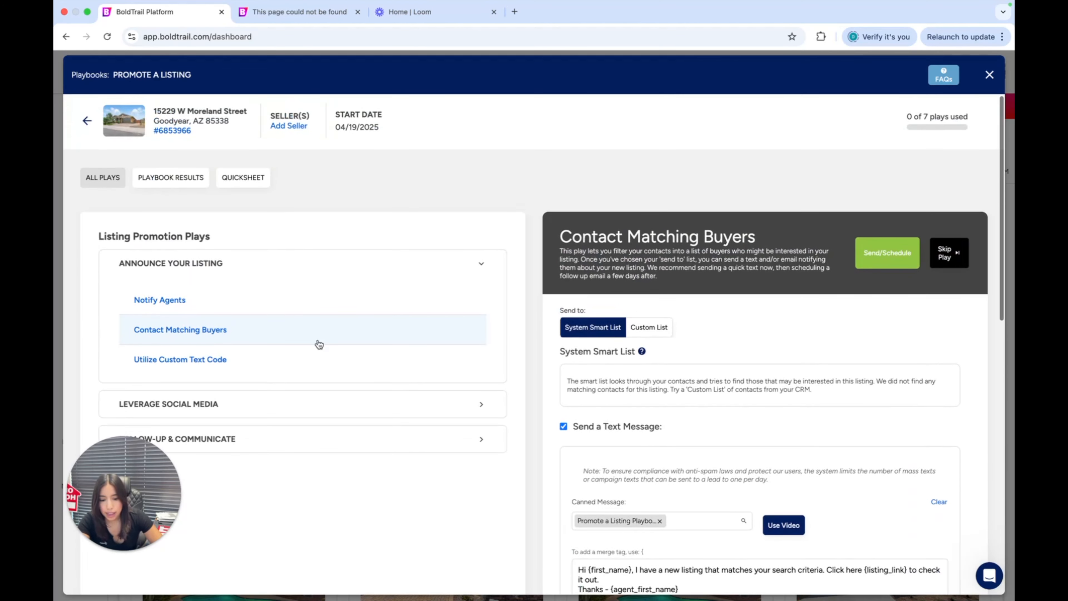
Open the Utilize Custom Text Code play and review its recommended placements, highlighting Flyers in the list
left_click(217, 361)
scroll(415, 215, "down", 2)
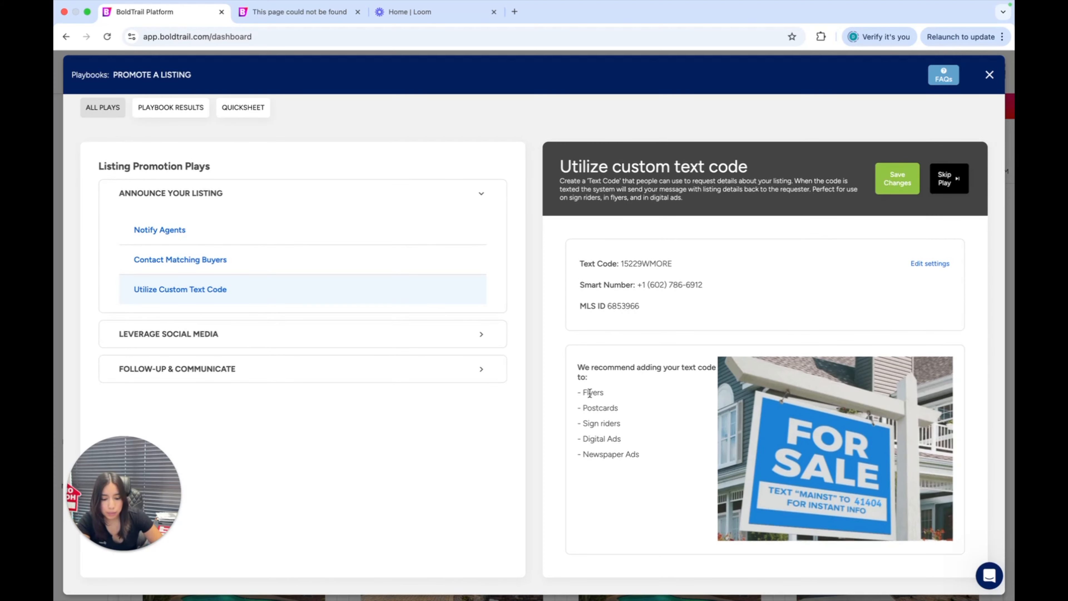
left_click_drag(581, 393, 618, 397)
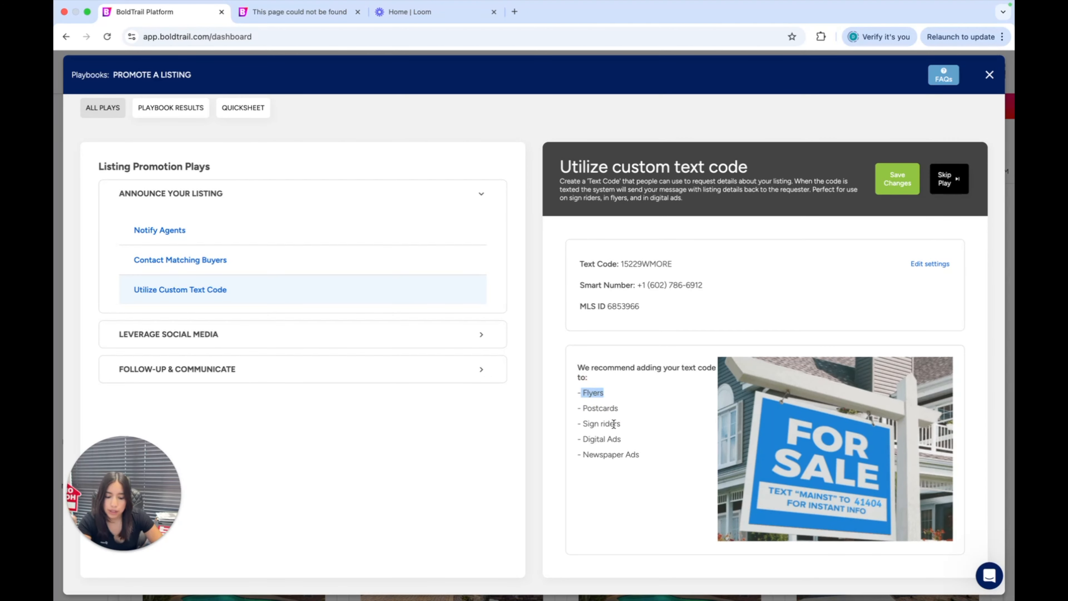
left_click(607, 455)
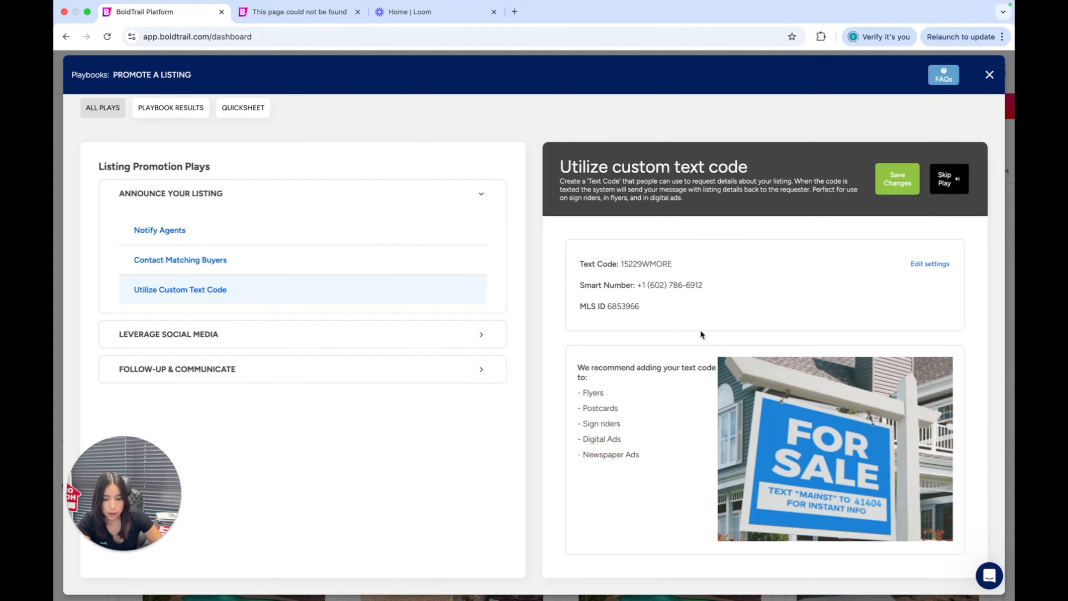
left_click(669, 392)
scroll(768, 436, "down", 1)
Highlight the listing's text code and the smart number in the custom text code details, and clear the selection
left_click_drag(619, 264, 693, 268)
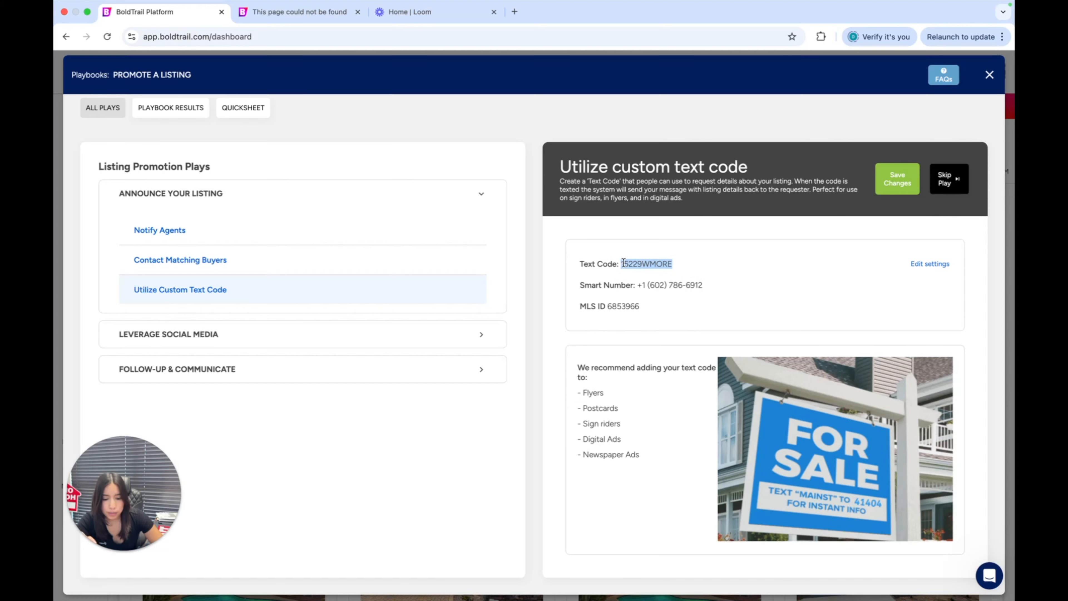
left_click_drag(621, 263, 741, 284)
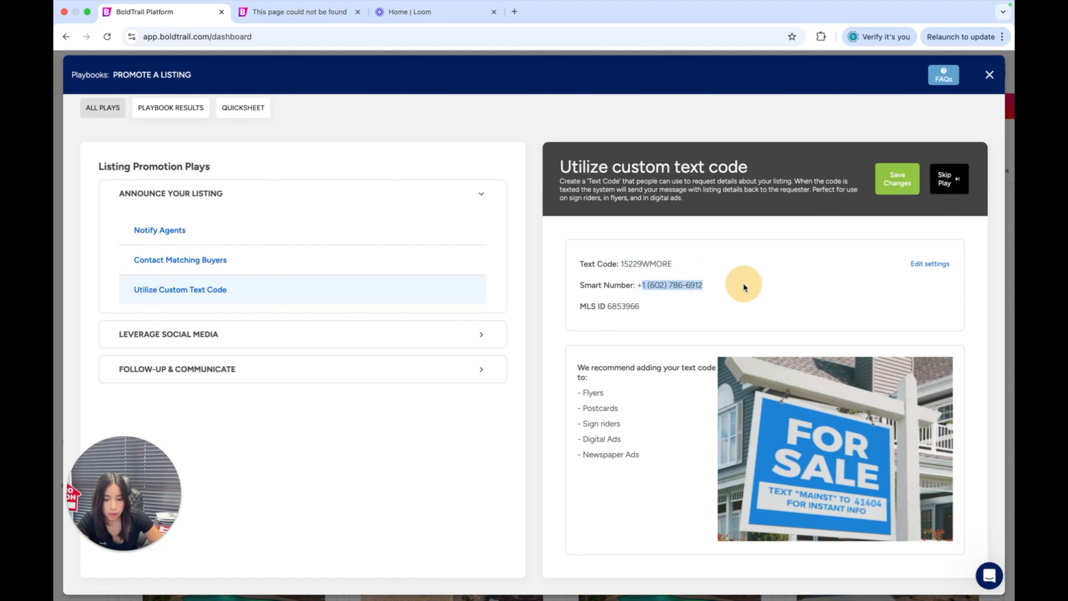
left_click(731, 312)
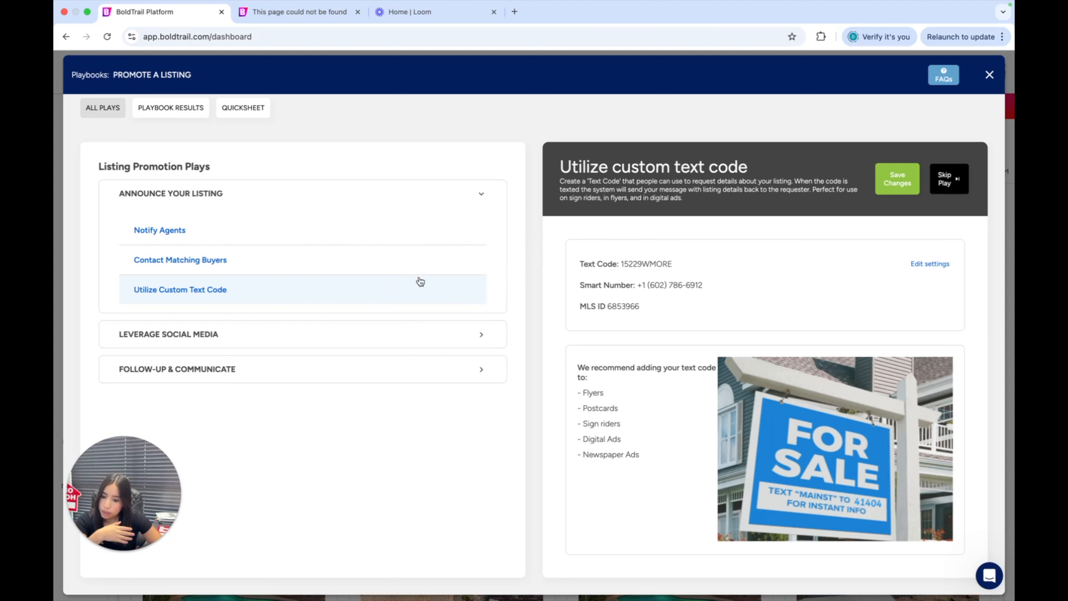
Expand the Leverage Social Media plays, open PropertyBoost: Boost Now, and examine its description and example Facebook ad
left_click(237, 332)
left_click(213, 372)
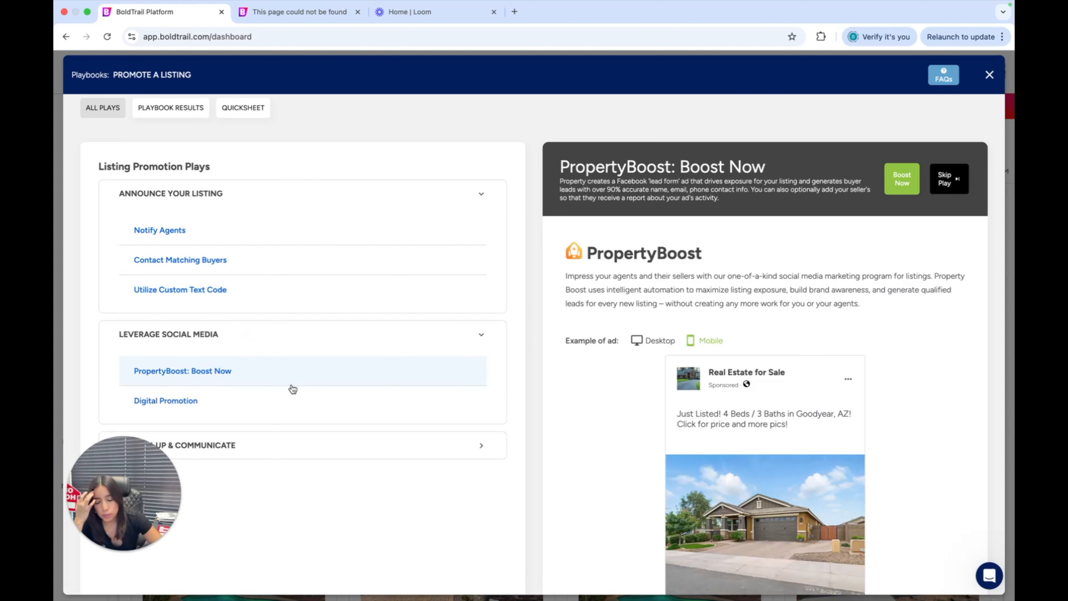
scroll(293, 388, "down", 2)
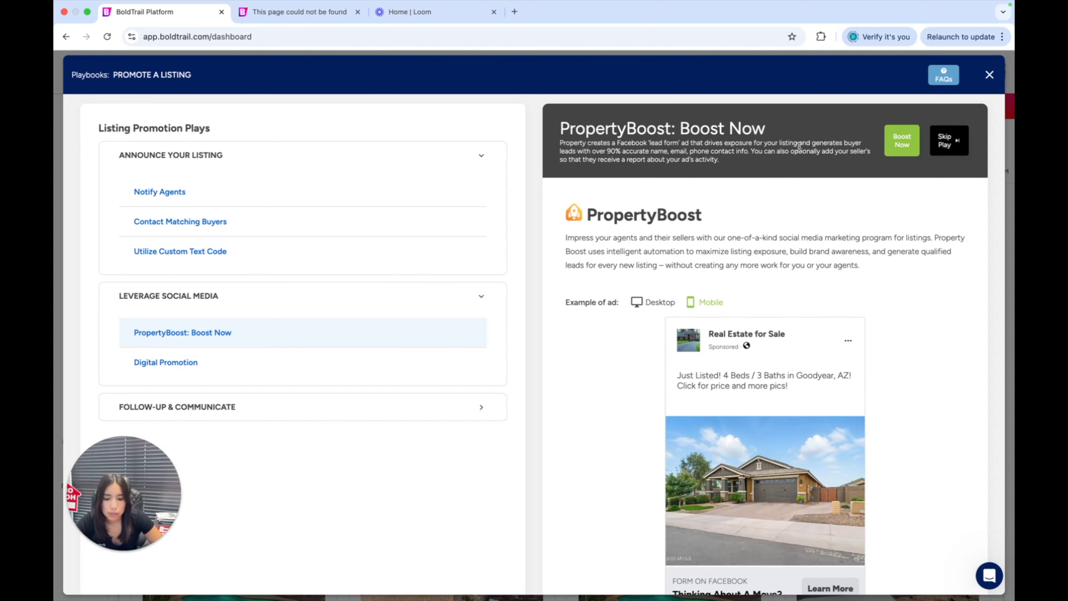
scroll(659, 264, "down", 5)
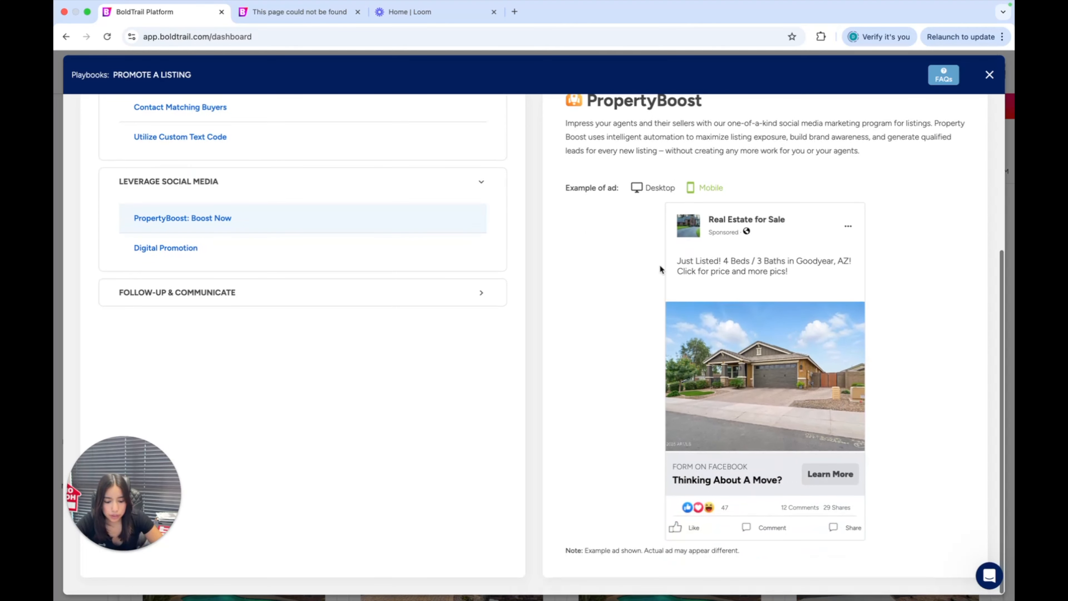
scroll(740, 347, "up", 3)
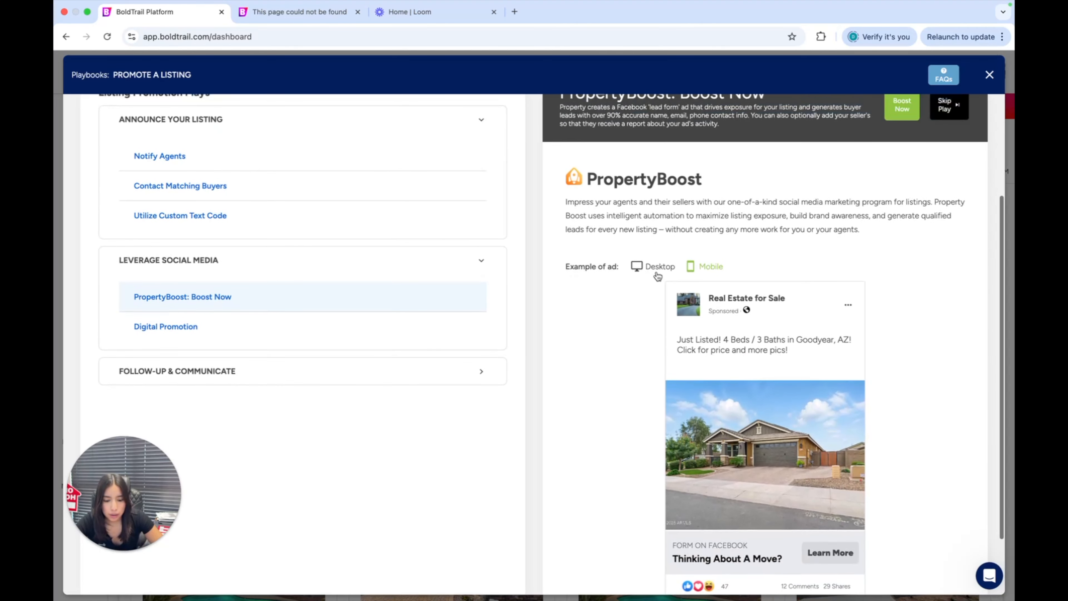
scroll(699, 296, "down", 4)
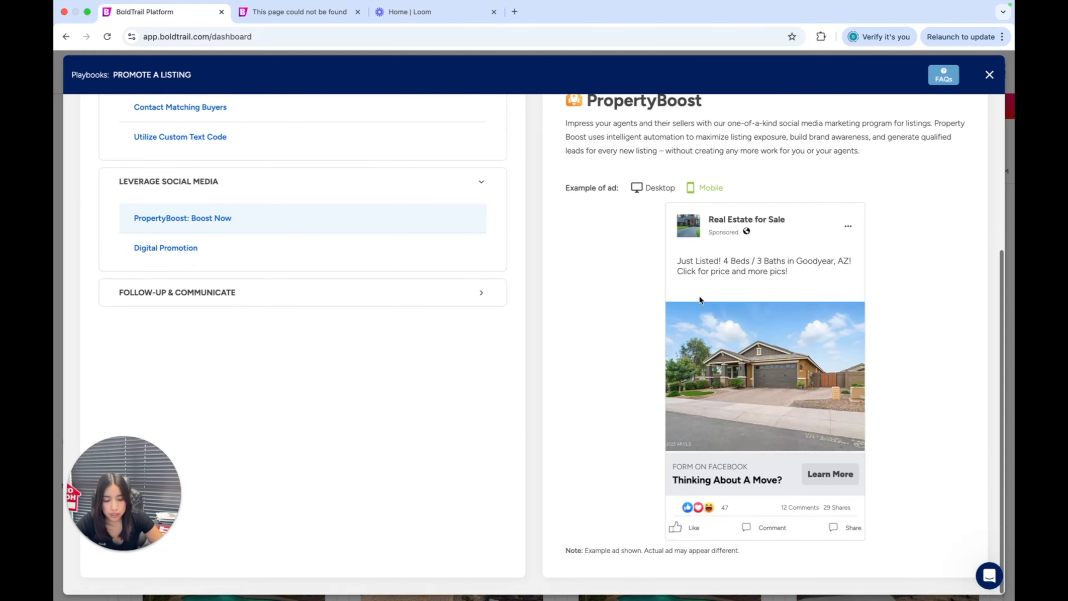
scroll(681, 258, "up", 2)
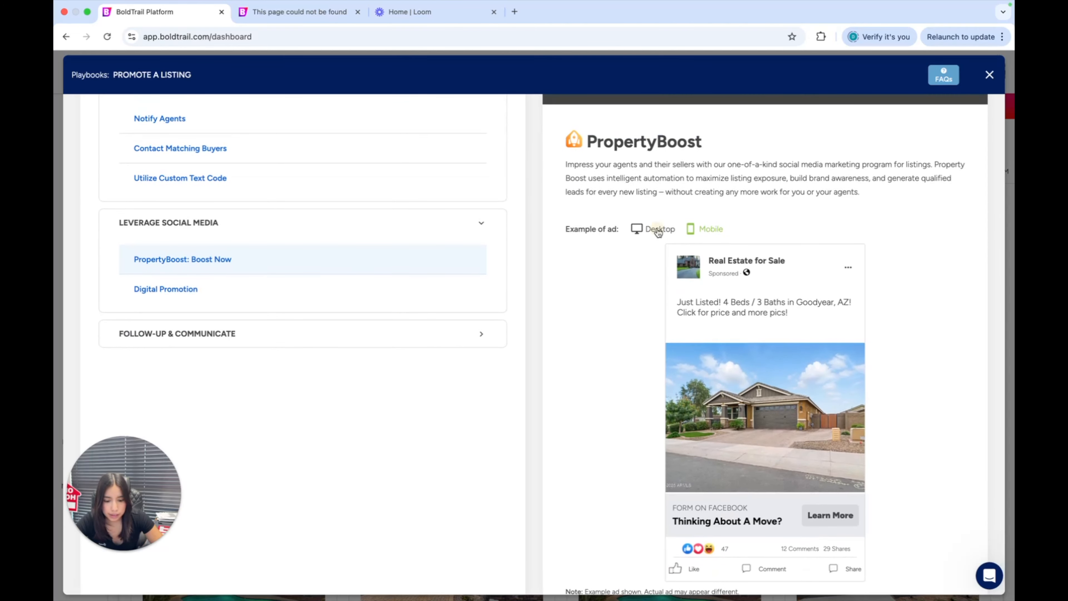
Compare the mobile and desktop versions of the PropertyBoost example ad, ending on the desktop version
left_click(658, 231)
left_click(698, 230)
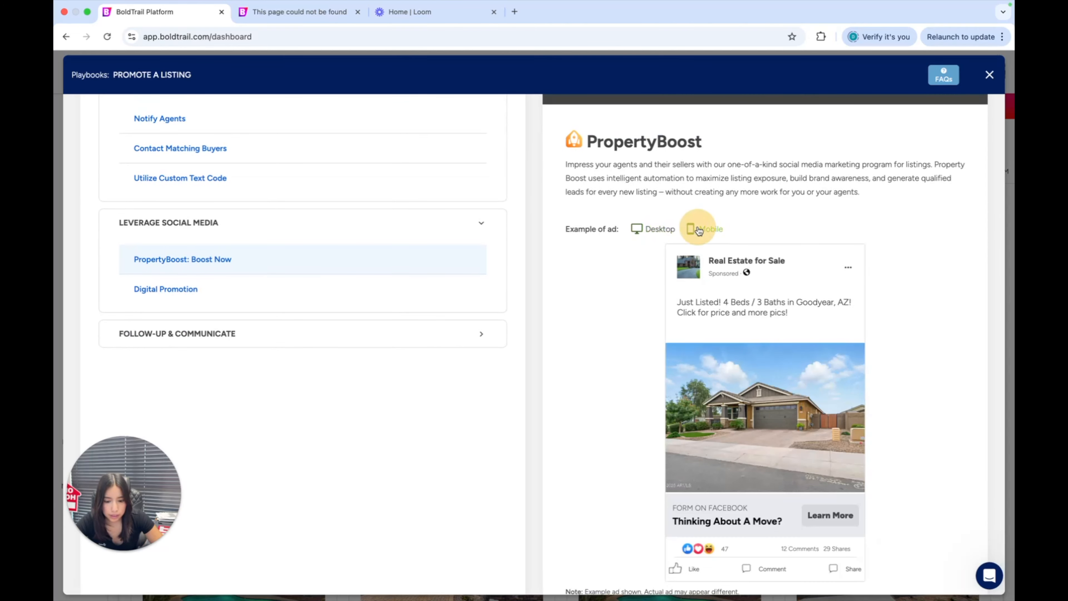
left_click(640, 229)
left_click(696, 228)
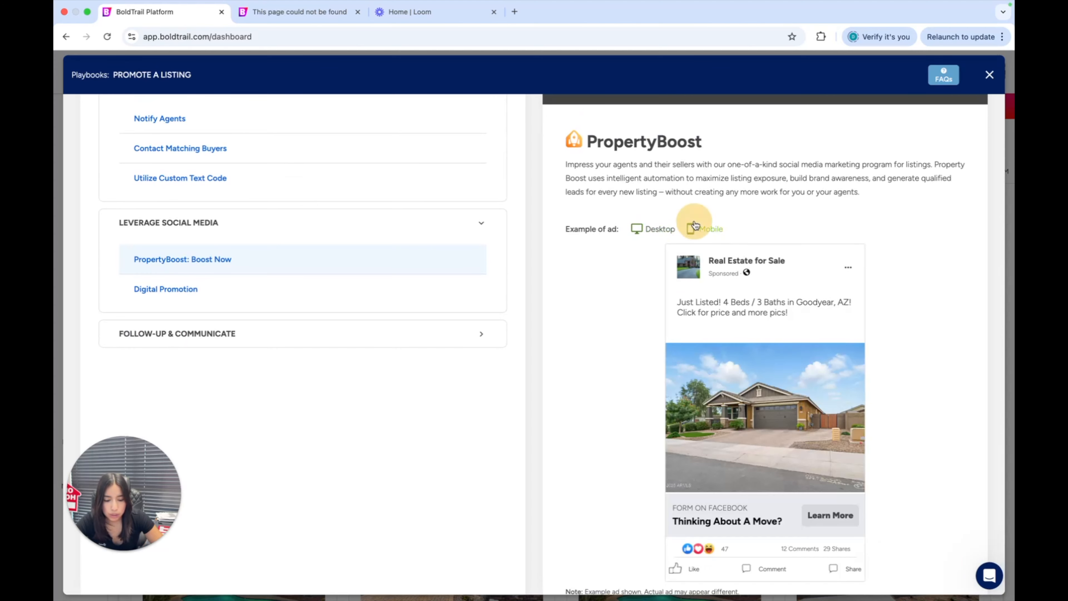
scroll(604, 181, "up", 1)
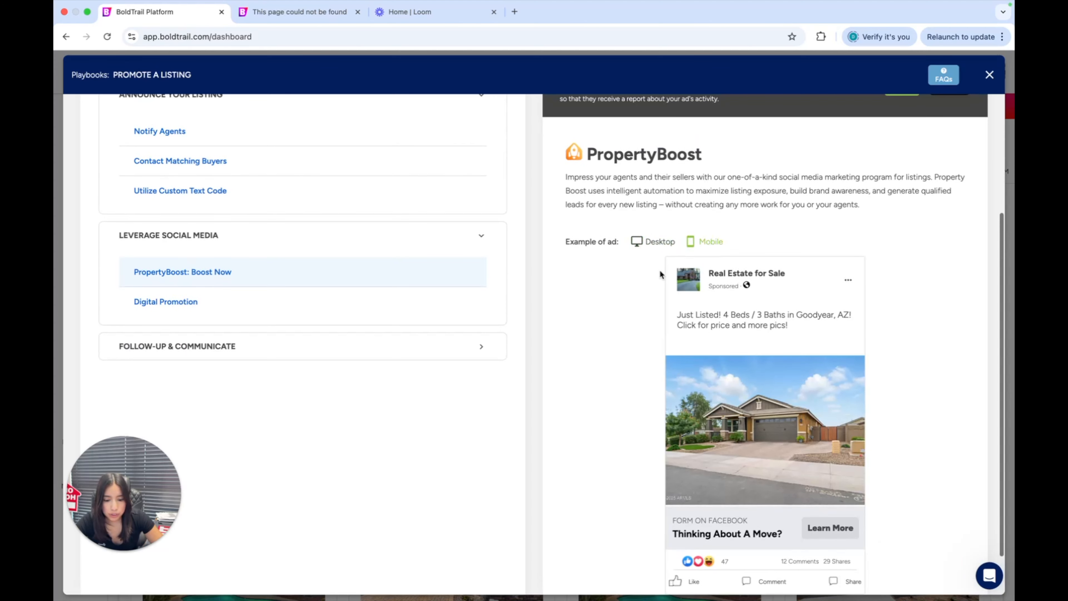
left_click(660, 245)
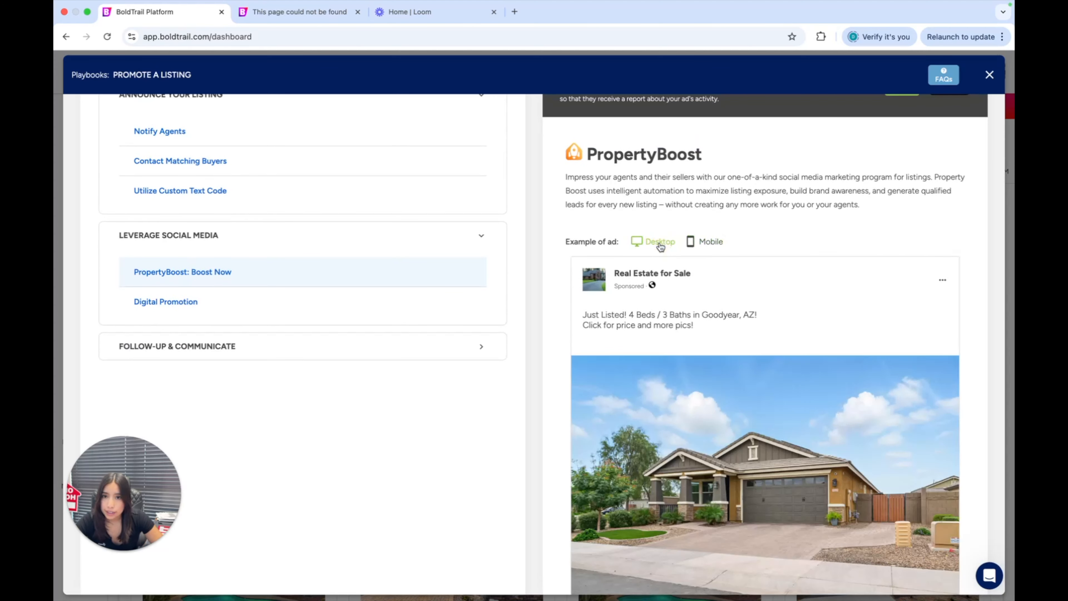
Highlight the PropertyBoost marketing program paragraph and review it with the desktop example ad
left_click(648, 205)
triple_click(732, 202)
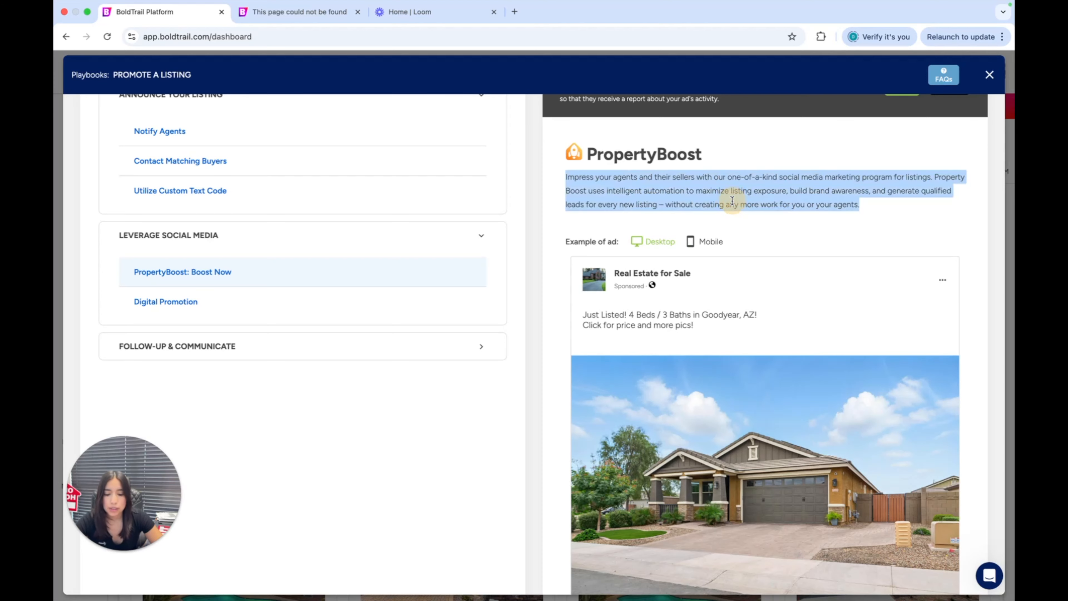
scroll(717, 229, "down", 2)
scroll(718, 229, "up", 2)
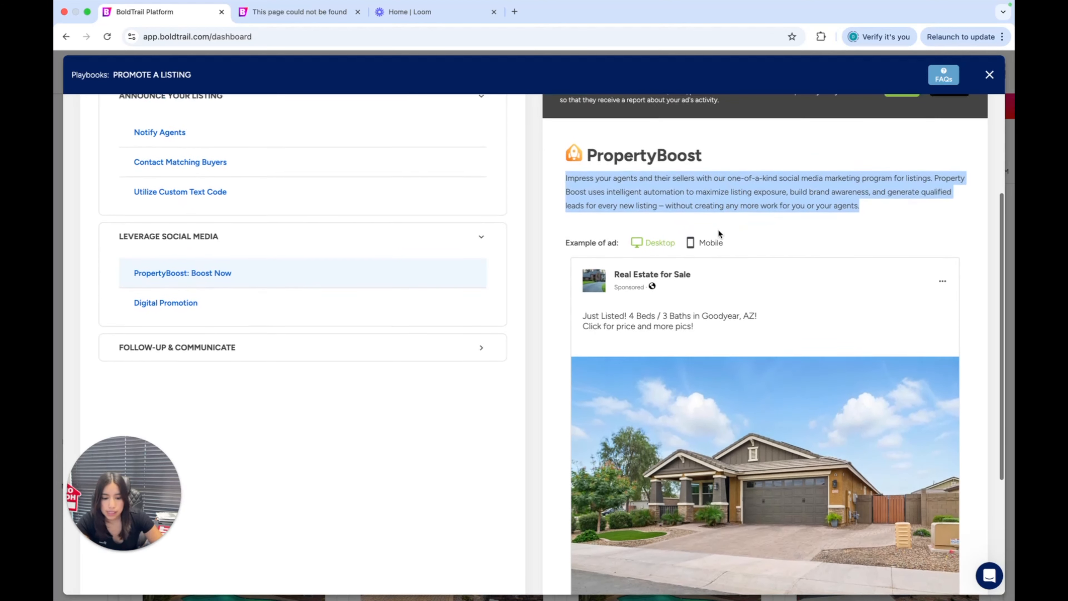
scroll(718, 229, "up", 2)
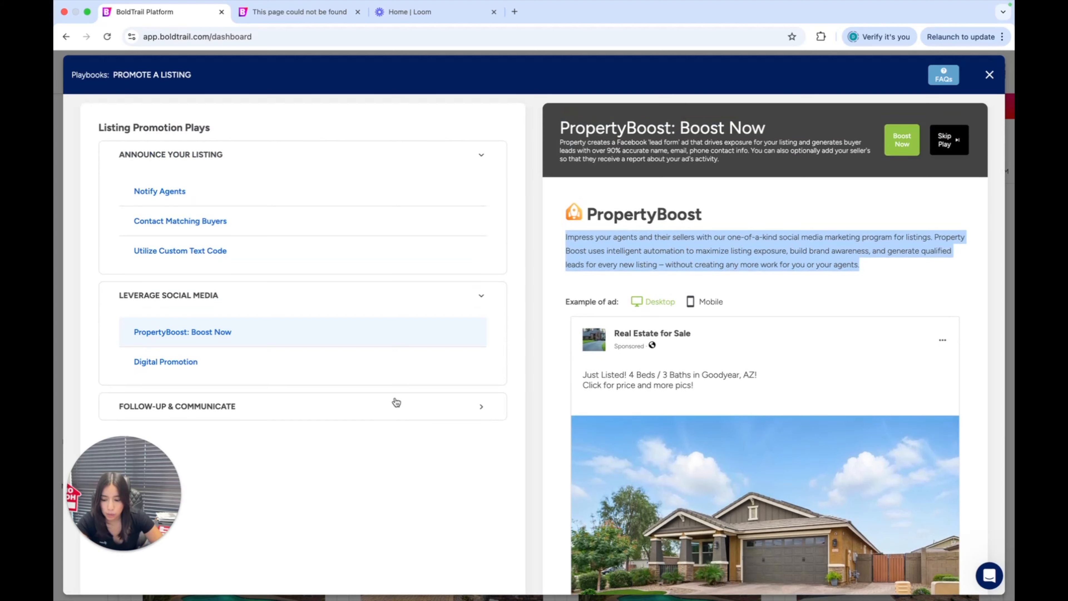
Open the Digital Promotion play and review its Squeeze Page, Landing Page and Craigslist sections, highlighting the Squeeze Page heading
left_click(285, 360)
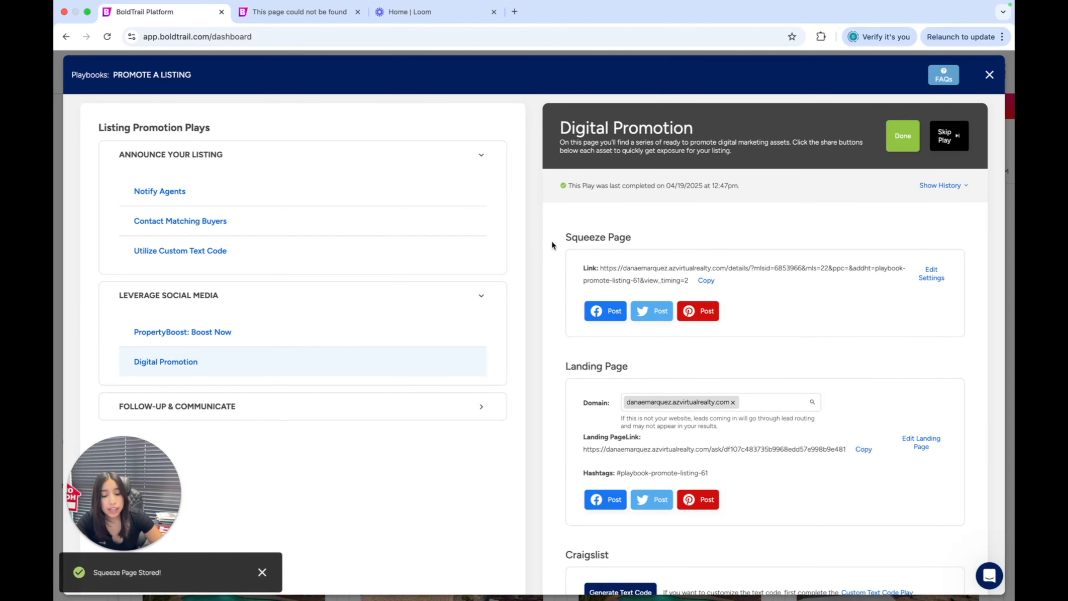
scroll(575, 210, "down", 3)
scroll(576, 210, "up", 3)
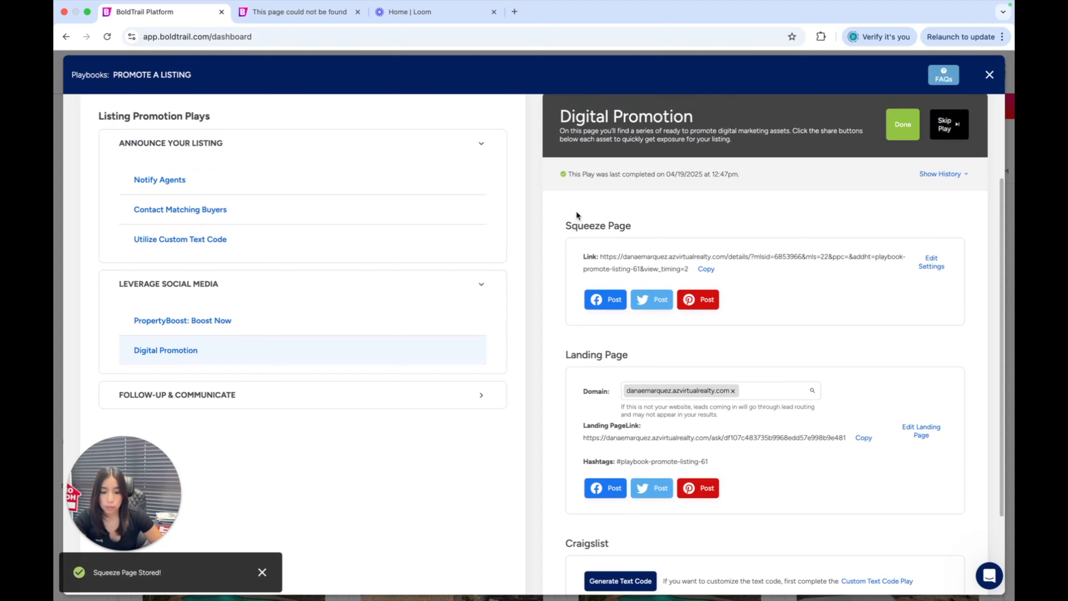
scroll(571, 233, "down", 2)
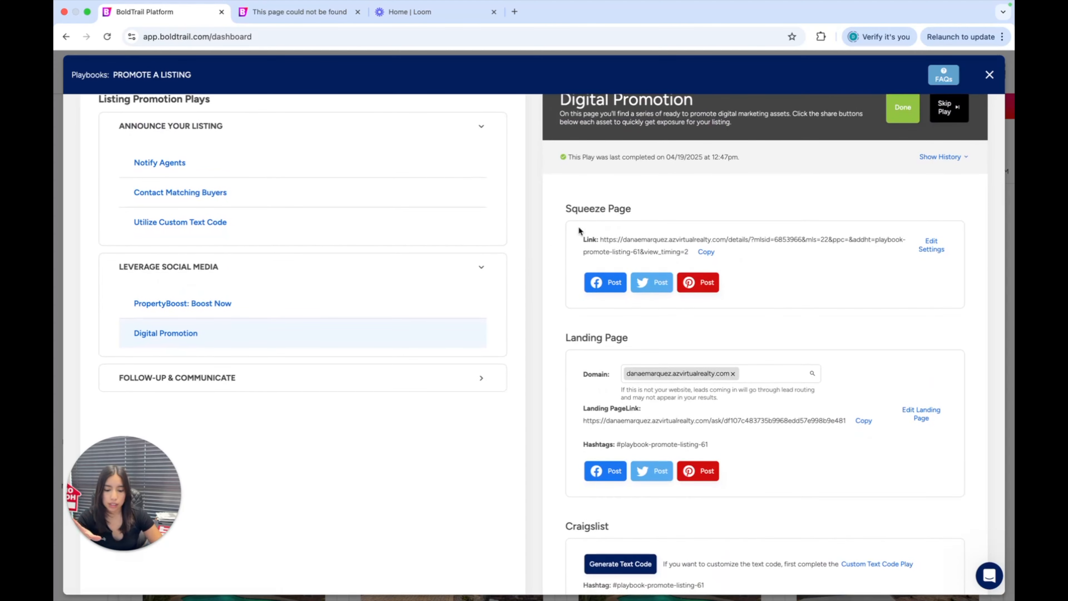
triple_click(603, 208)
scroll(604, 316, "down", 3)
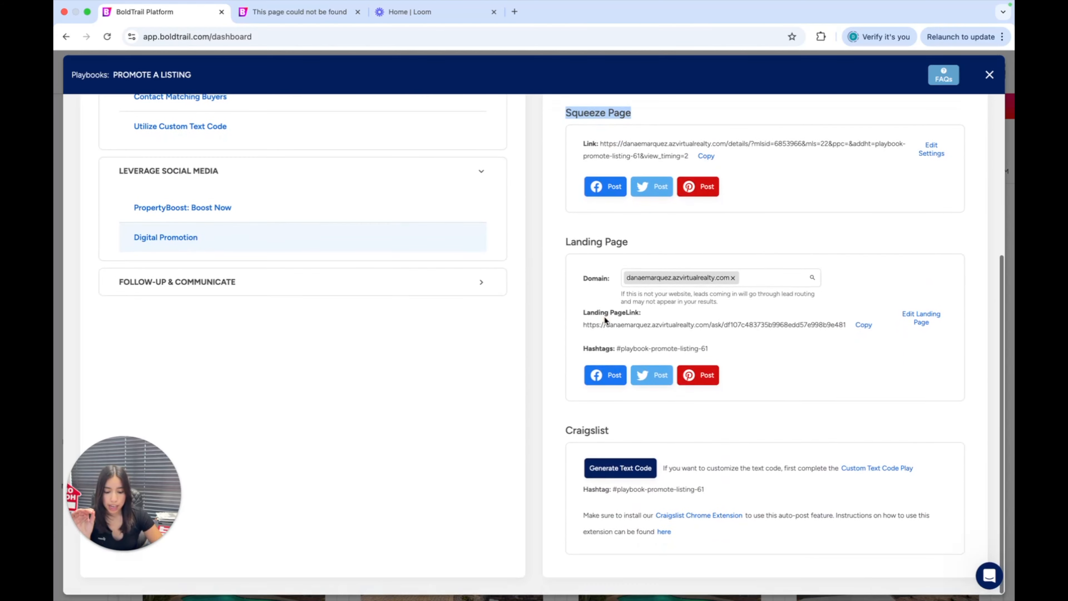
scroll(604, 316, "up", 3)
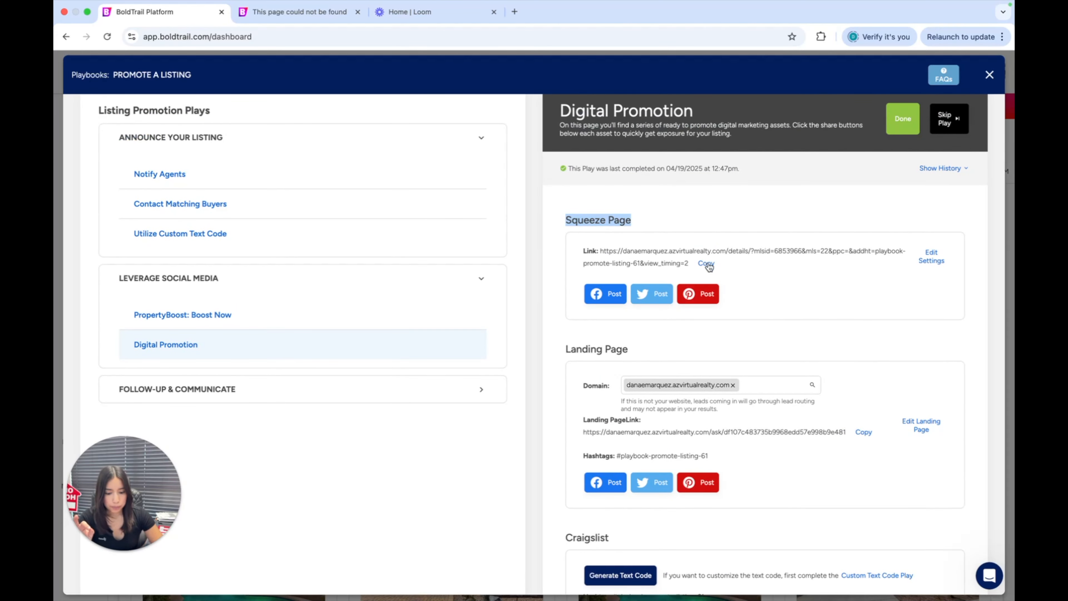
Copy the squeeze page link, close the "This page could not be found" tab, and load the link in a new tab
left_click(706, 263)
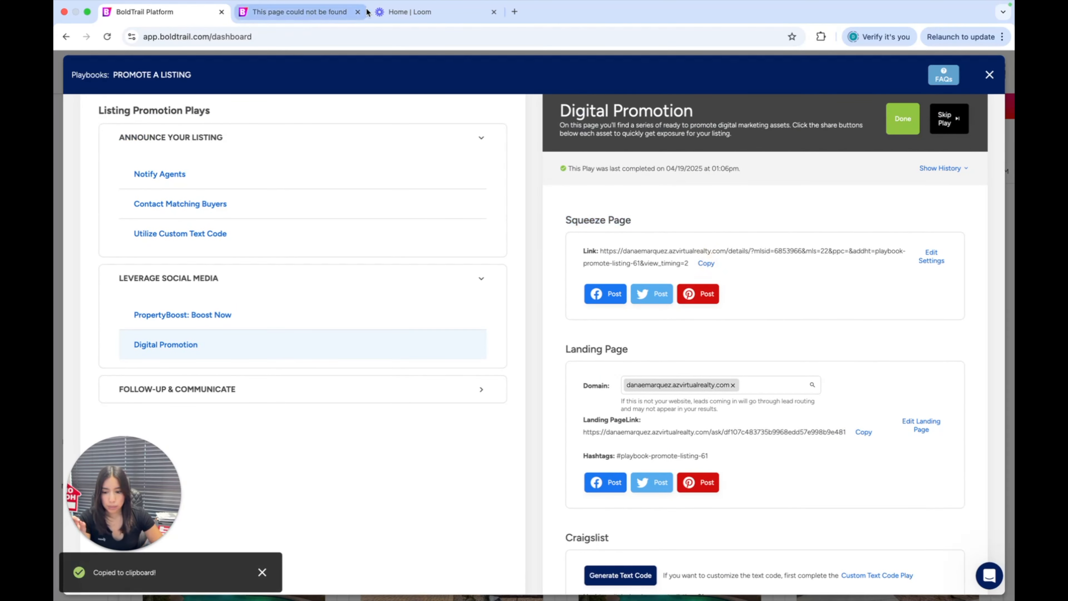
left_click(357, 12)
key("super+t")
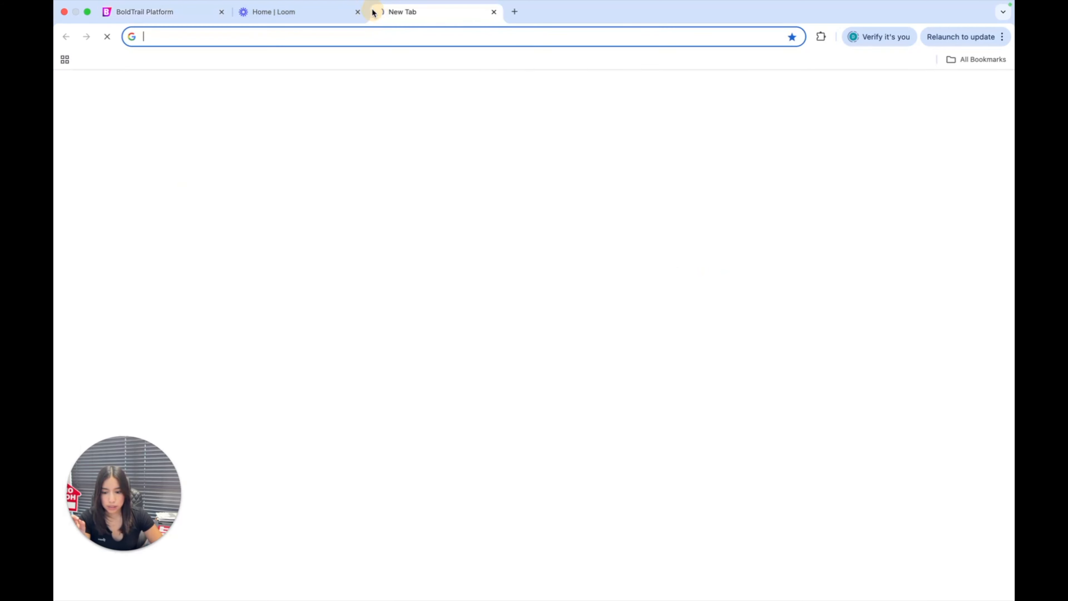
right_click(364, 34)
left_click(423, 109)
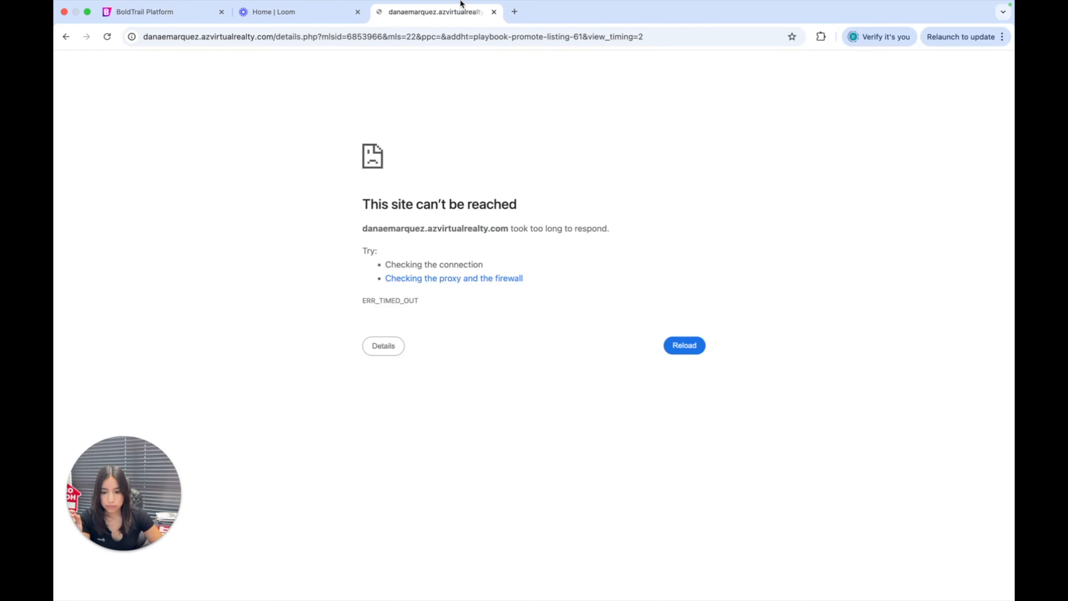
Reload the timed-out squeeze page and review the listing's photos, property attributes and description
left_click(694, 352)
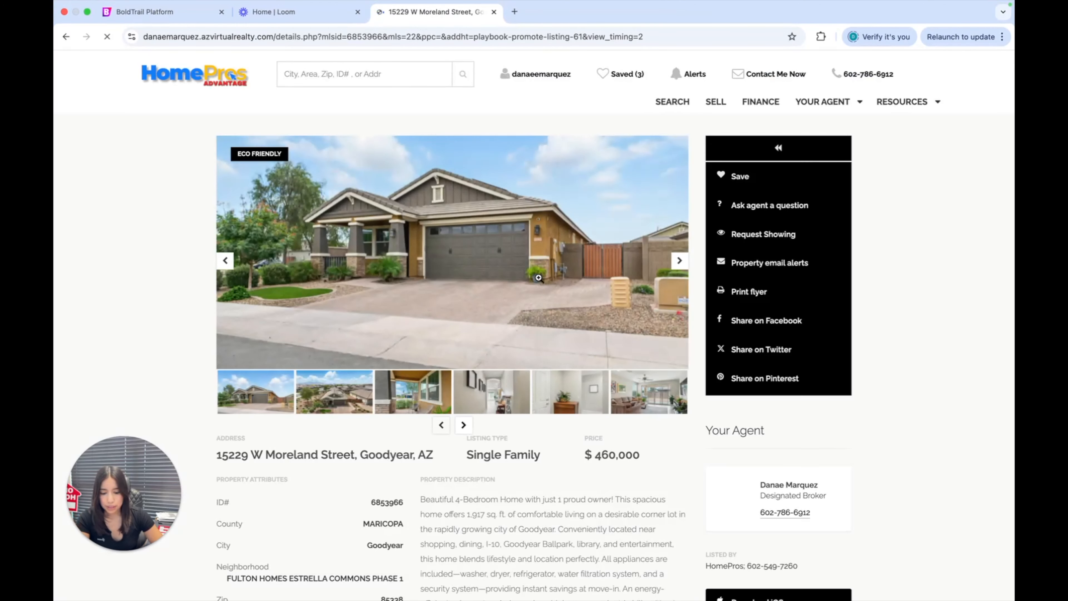
scroll(538, 278, "down", 4)
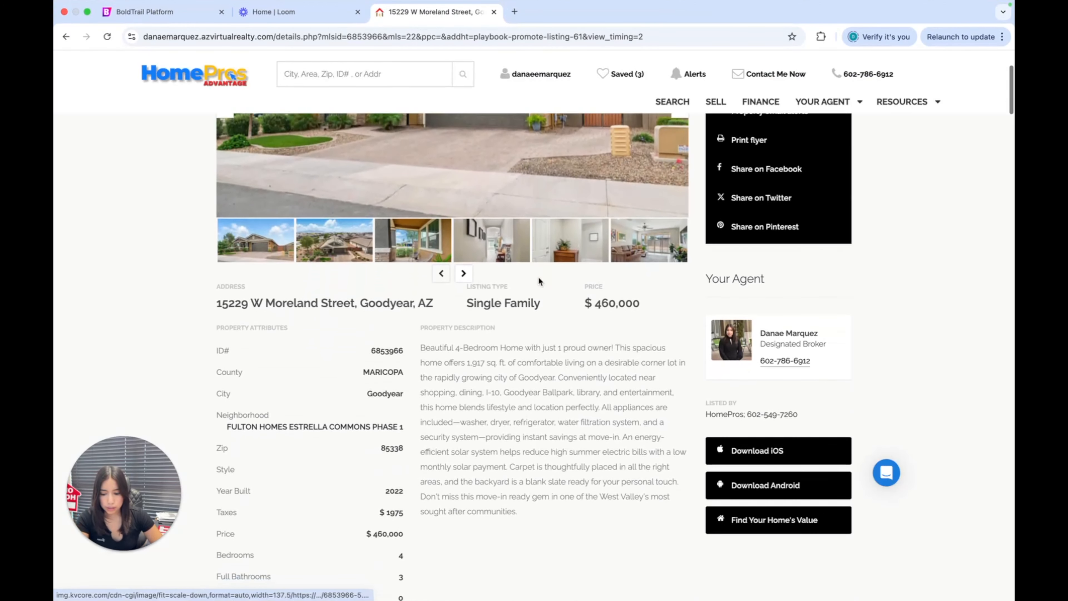
scroll(538, 280, "down", 6)
left_click(886, 472)
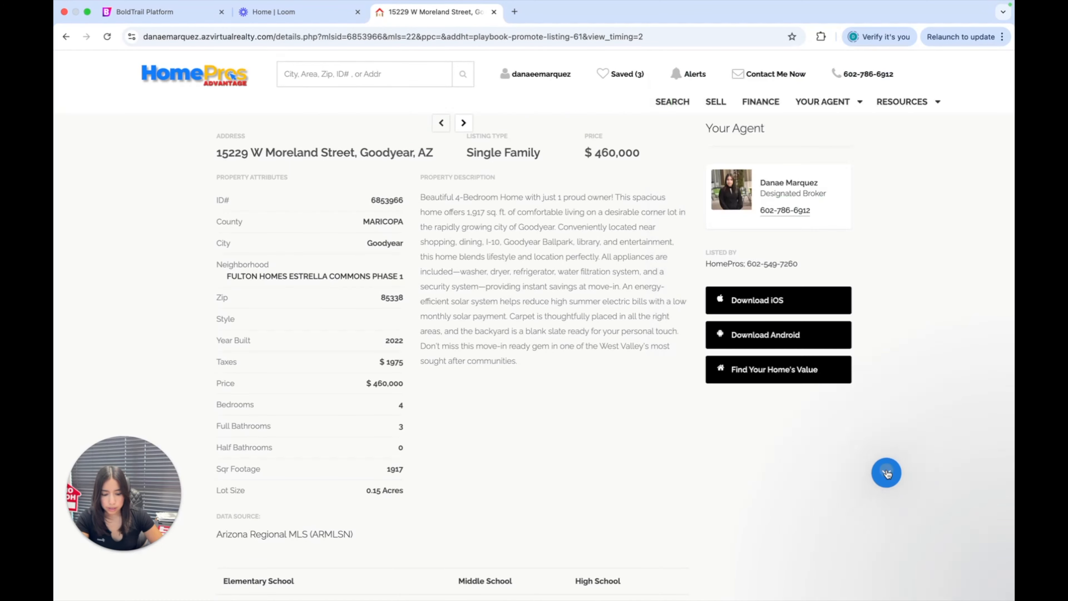
scroll(506, 432, "down", 10)
scroll(505, 431, "up", 18)
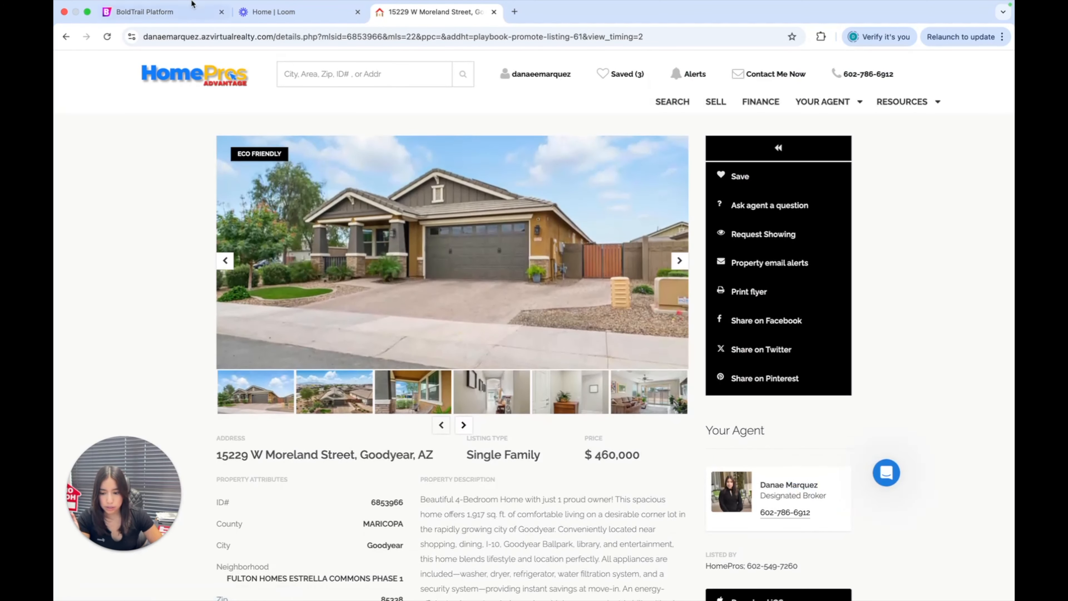
Copy the landing page link from the Digital Promotion play and load it in the browser tab showing the squeeze page
left_click(178, 13)
scroll(665, 263, "down", 2)
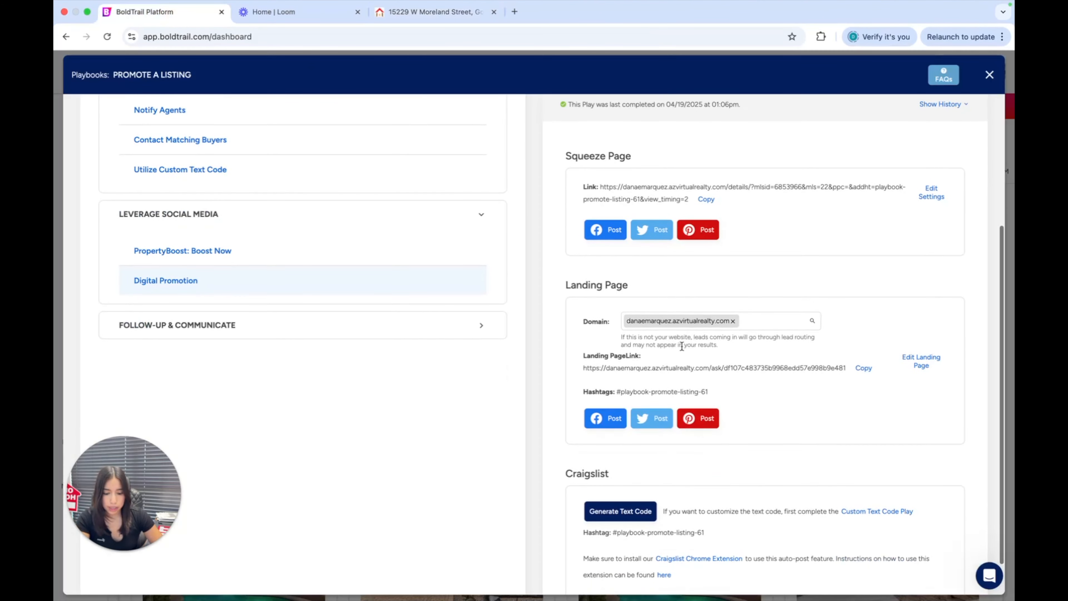
scroll(682, 345, "down", 1)
left_click(866, 344)
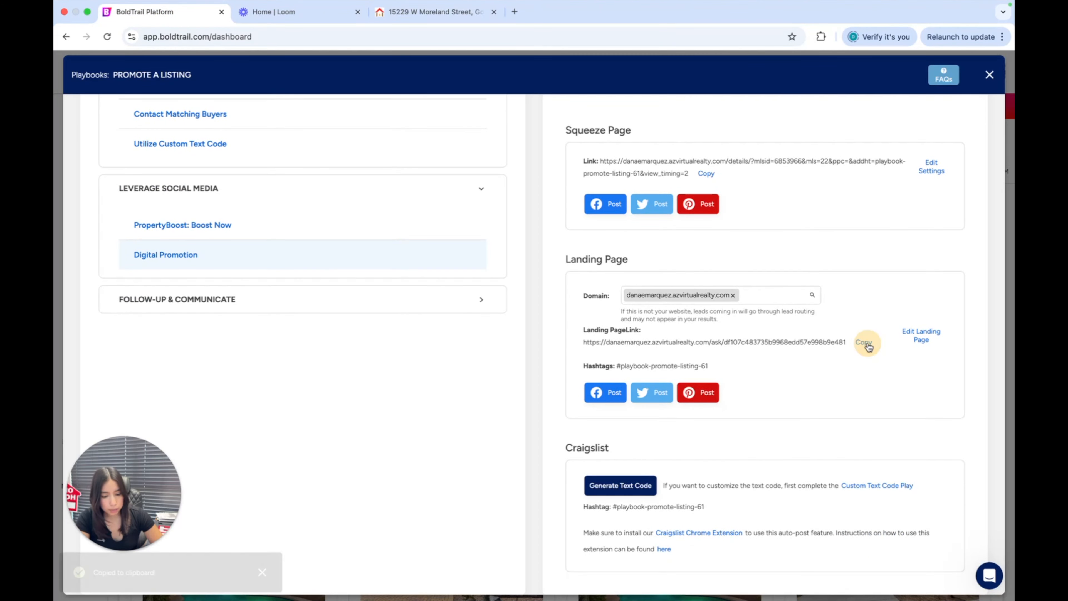
left_click(437, 26)
left_click(403, 46)
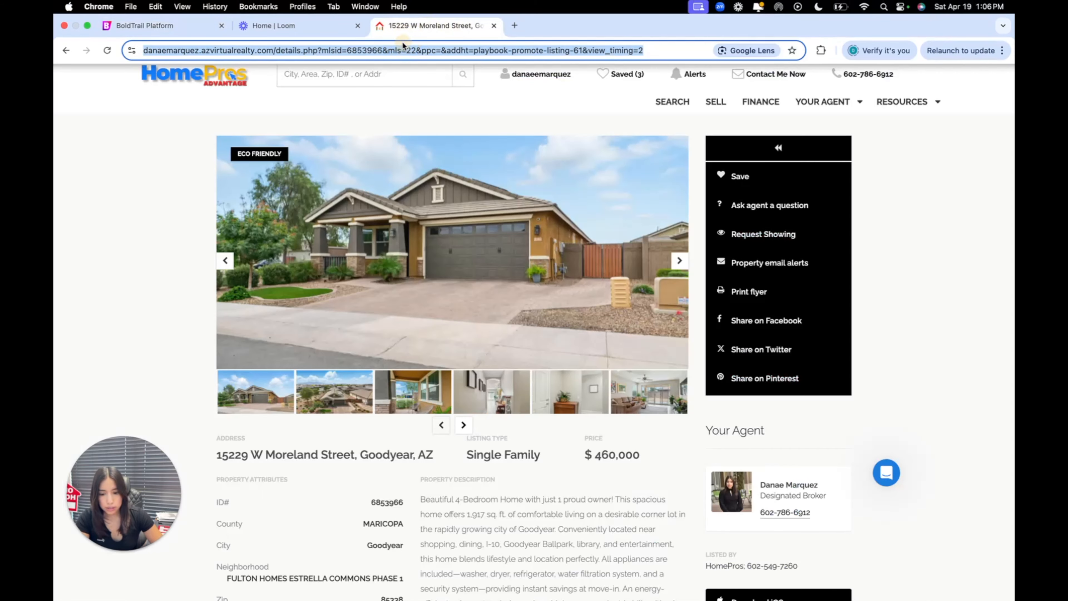
right_click(402, 46)
left_click(481, 142)
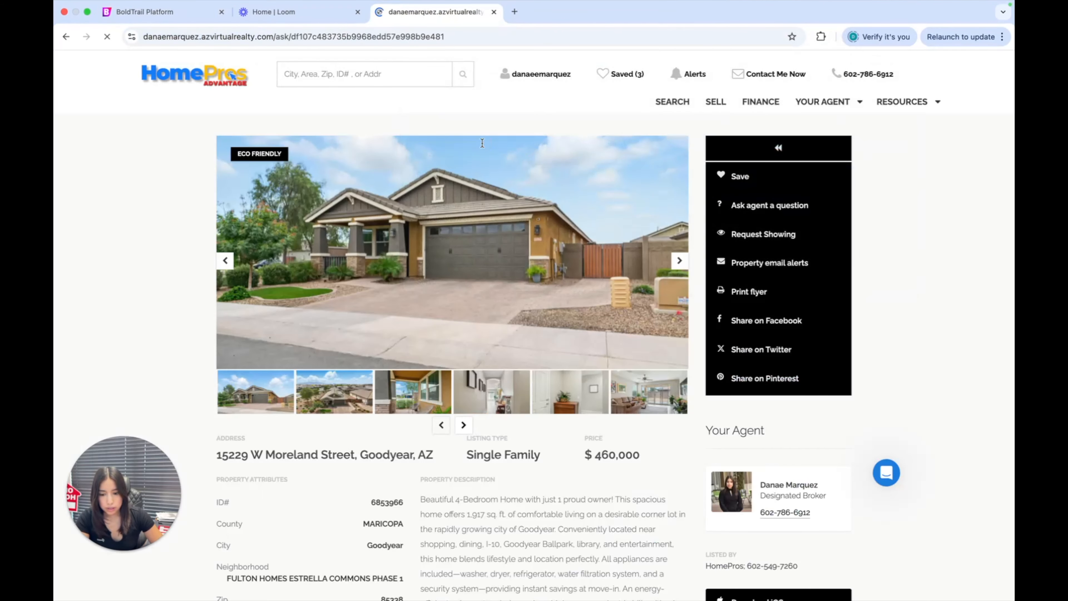
Review the Just Listed landing page and highlight the description paragraph under Property Summary
scroll(493, 93, "down", 1)
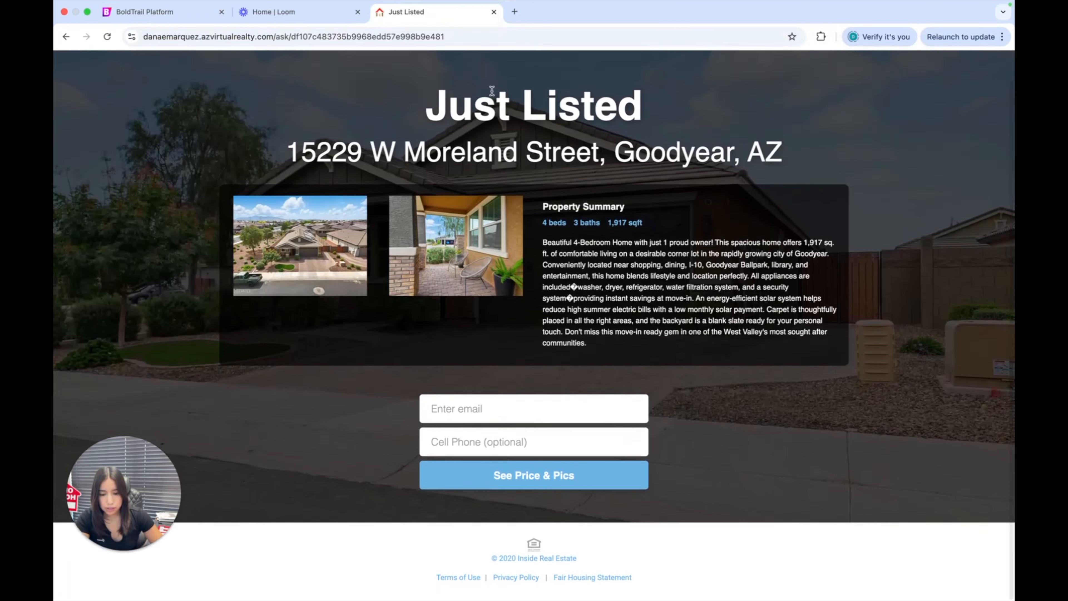
scroll(492, 90, "up", 1)
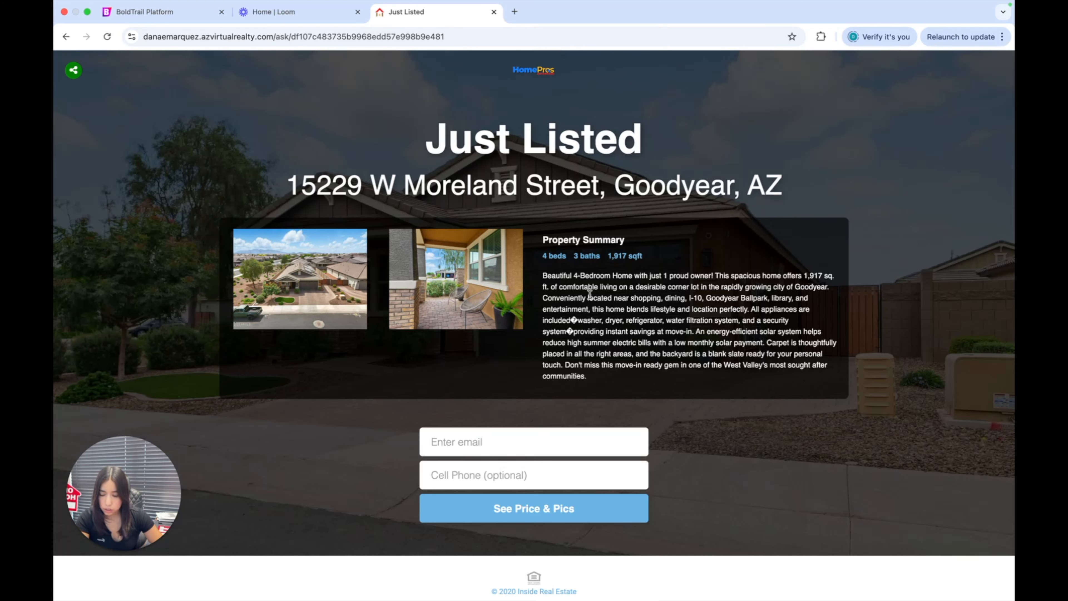
scroll(561, 358, "down", 1)
left_click_drag(543, 244, 763, 347)
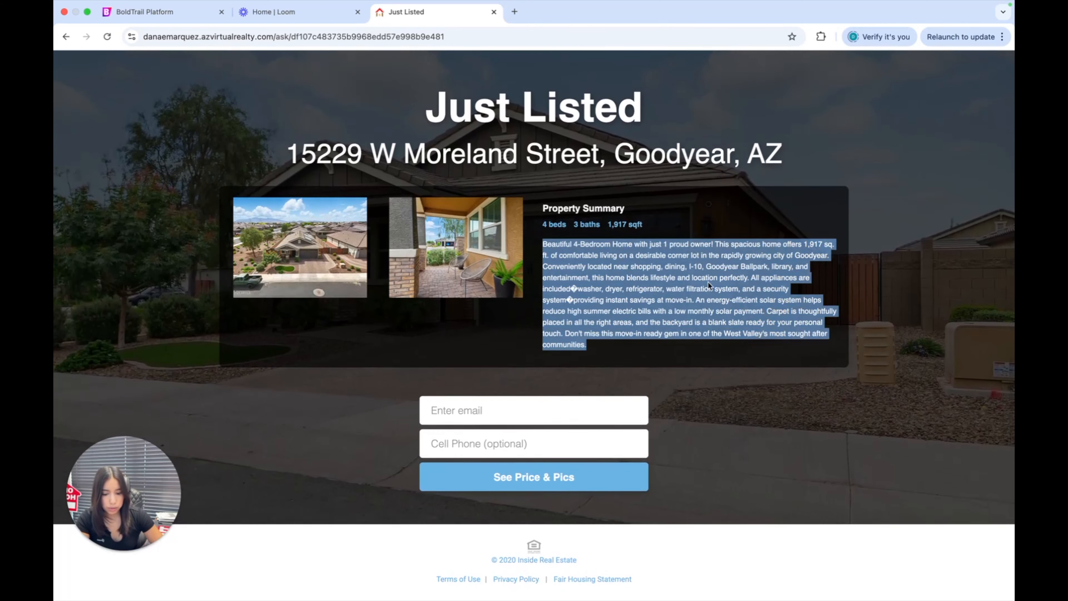
left_click(587, 252)
double_click(587, 253)
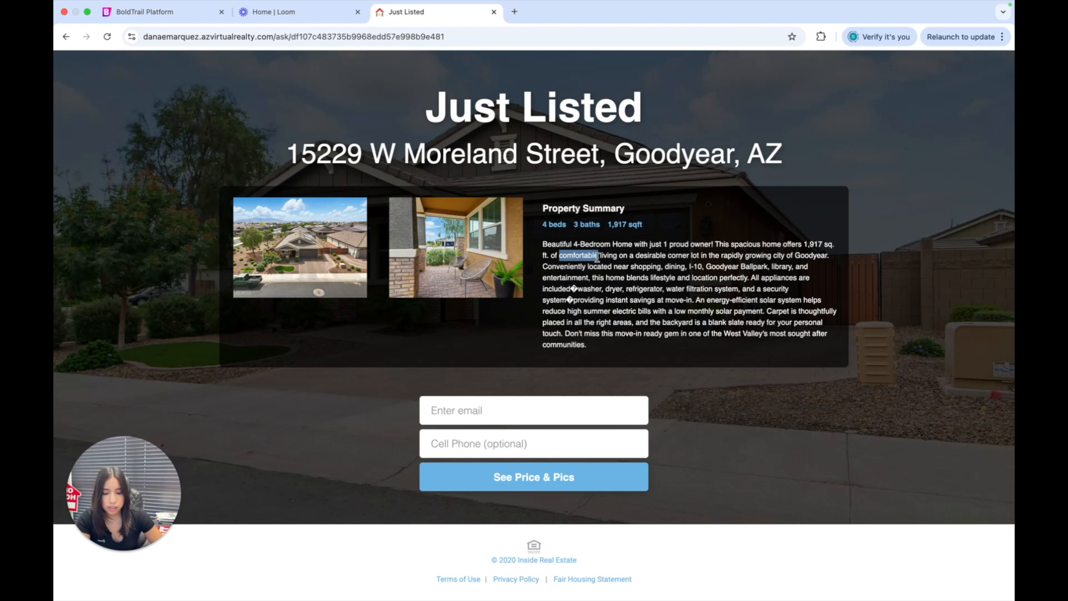
left_click(571, 253)
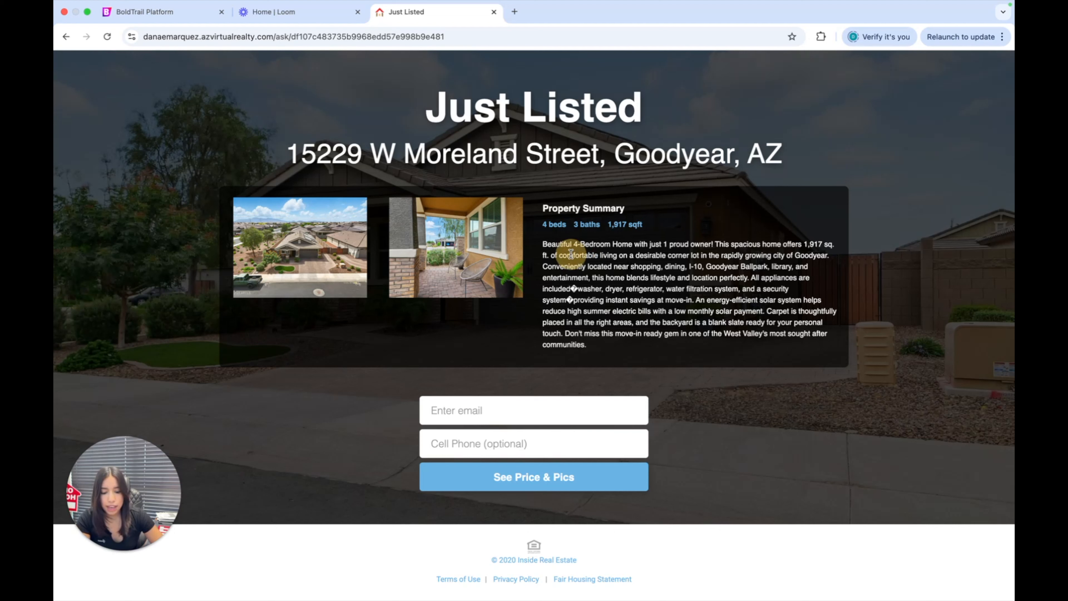
triple_click(571, 253)
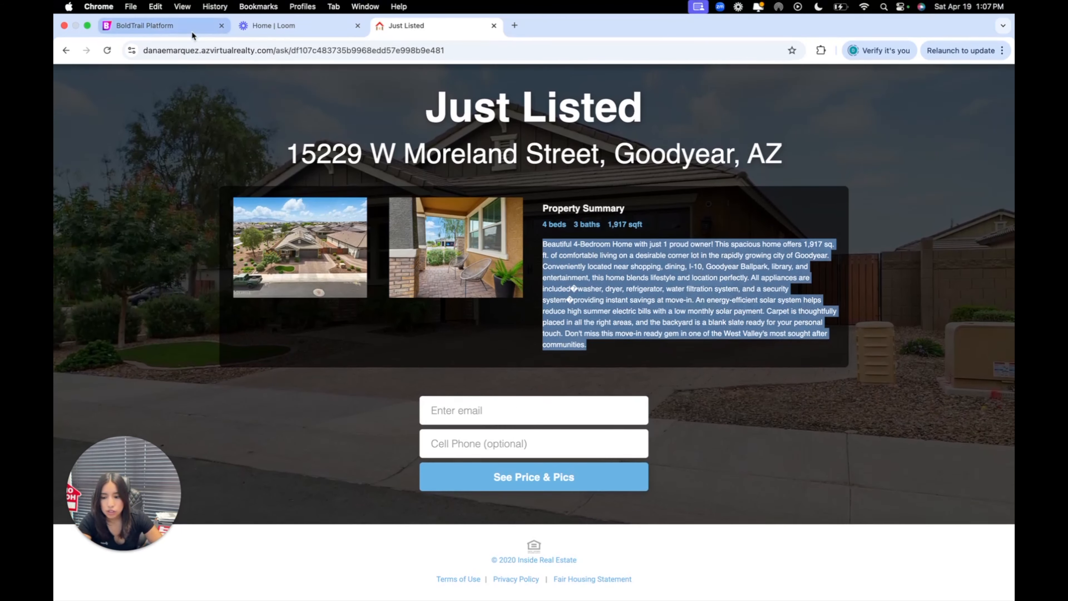
Return to the BoldTrail playbook, collapse the Announce Your Listing and Leverage Social Media groups, and expand Follow-Up & Communicate
left_click(198, 12)
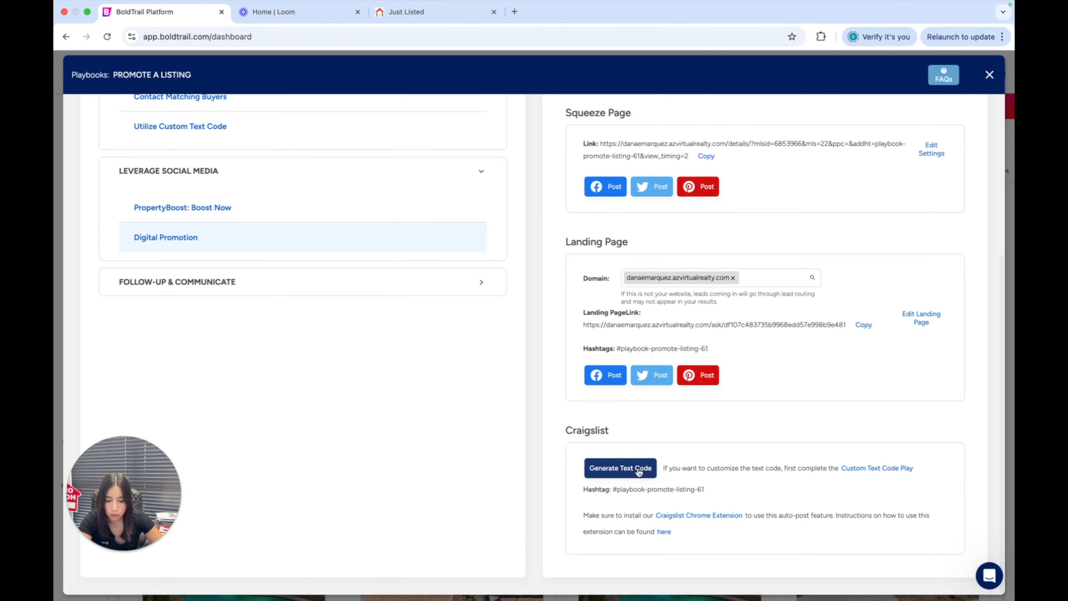
scroll(637, 466, "up", 5)
scroll(637, 466, "up", 1)
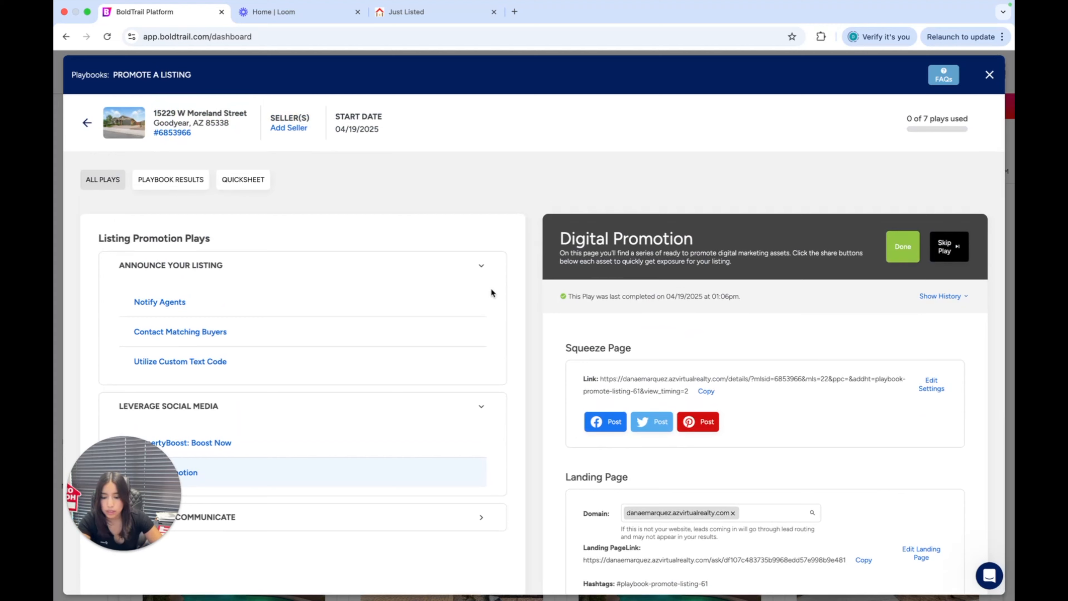
left_click(484, 262)
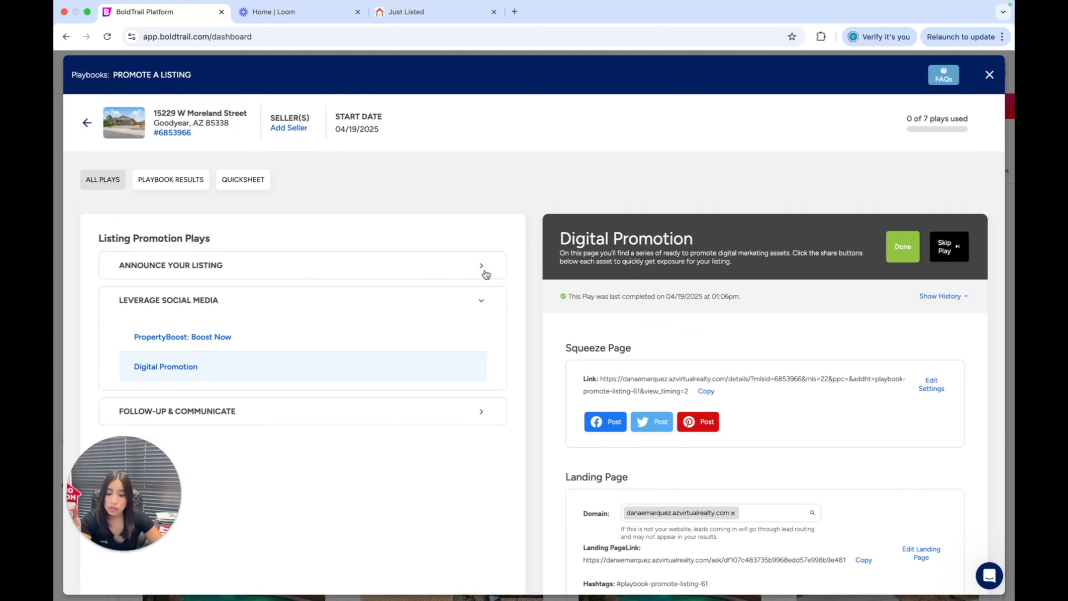
left_click(482, 299)
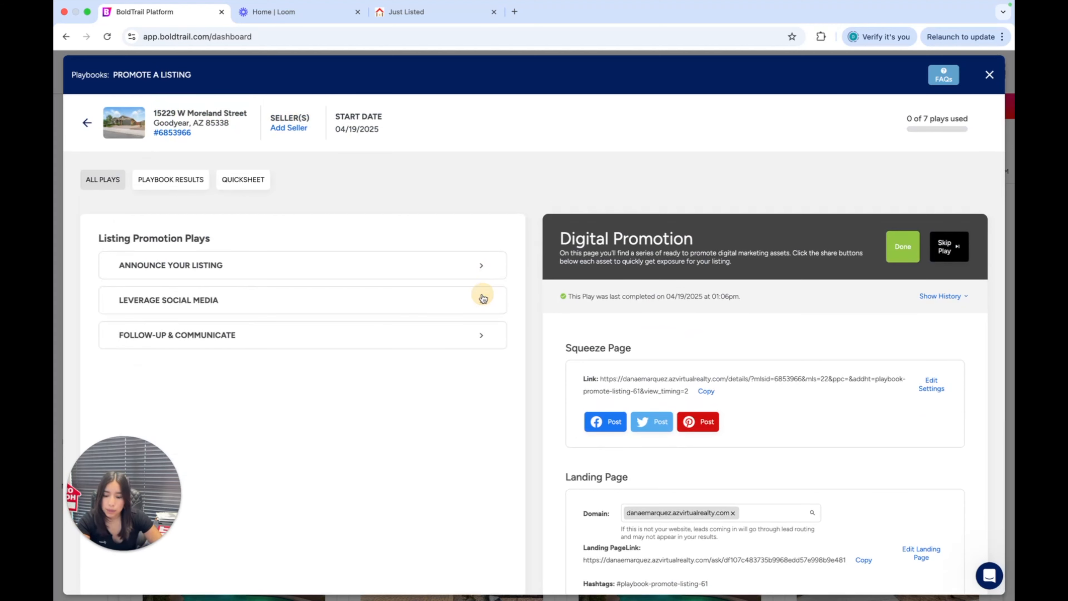
left_click(442, 327)
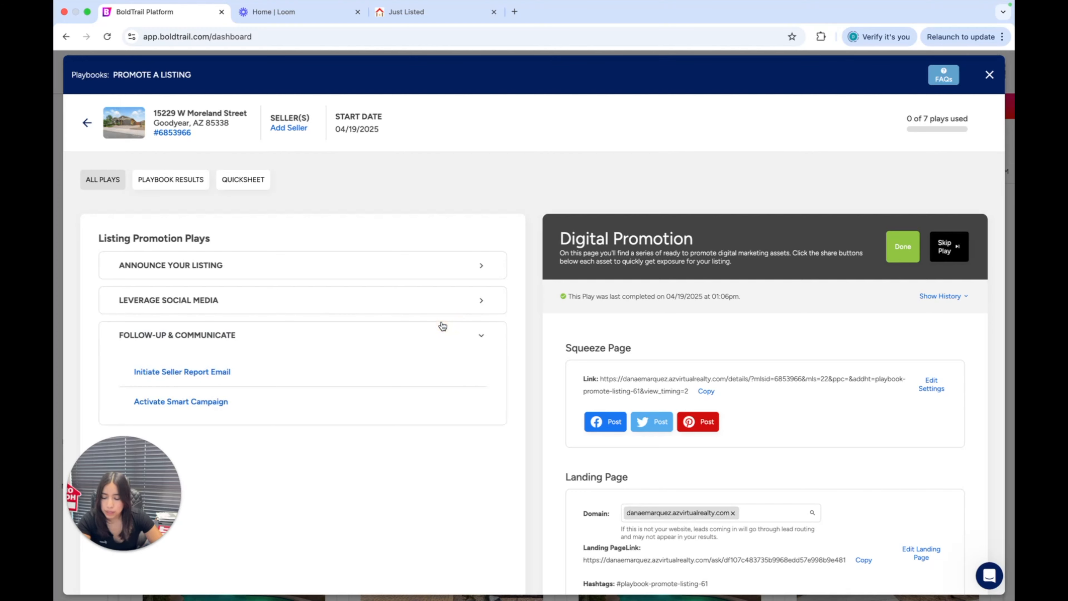
Open the Initiate Seller Report Email play and select a contact by name as the report recipient
scroll(455, 263, "down", 2)
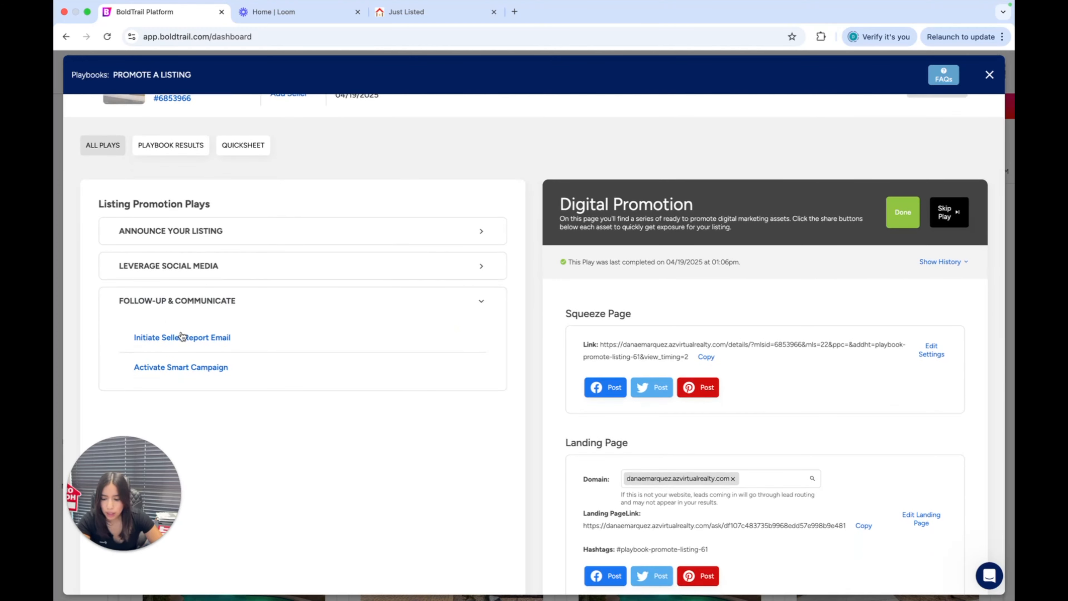
left_click(206, 342)
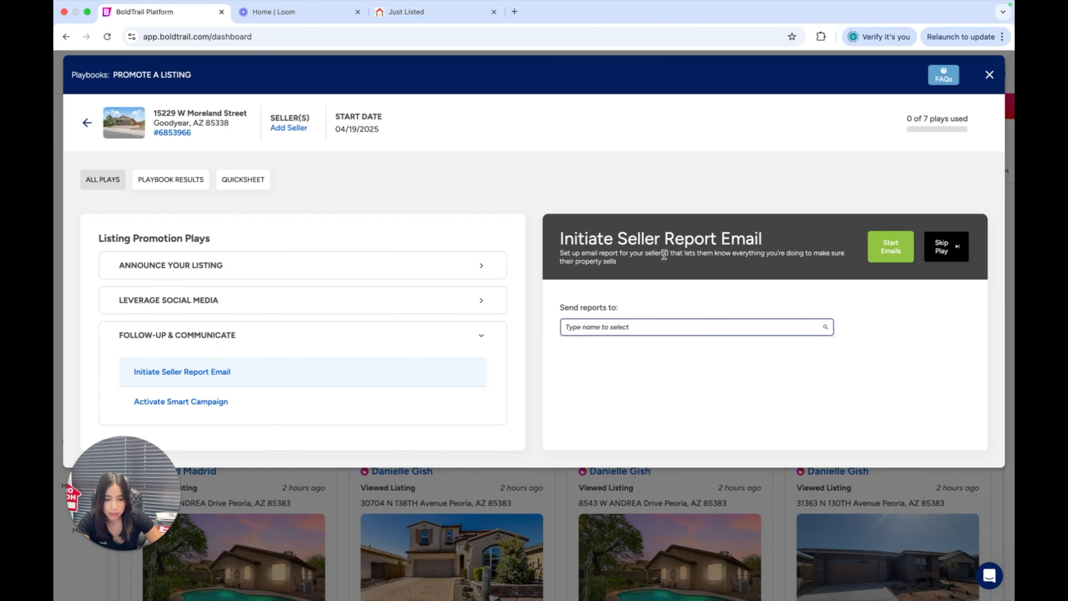
left_click_drag(664, 255, 740, 265)
left_click(683, 332)
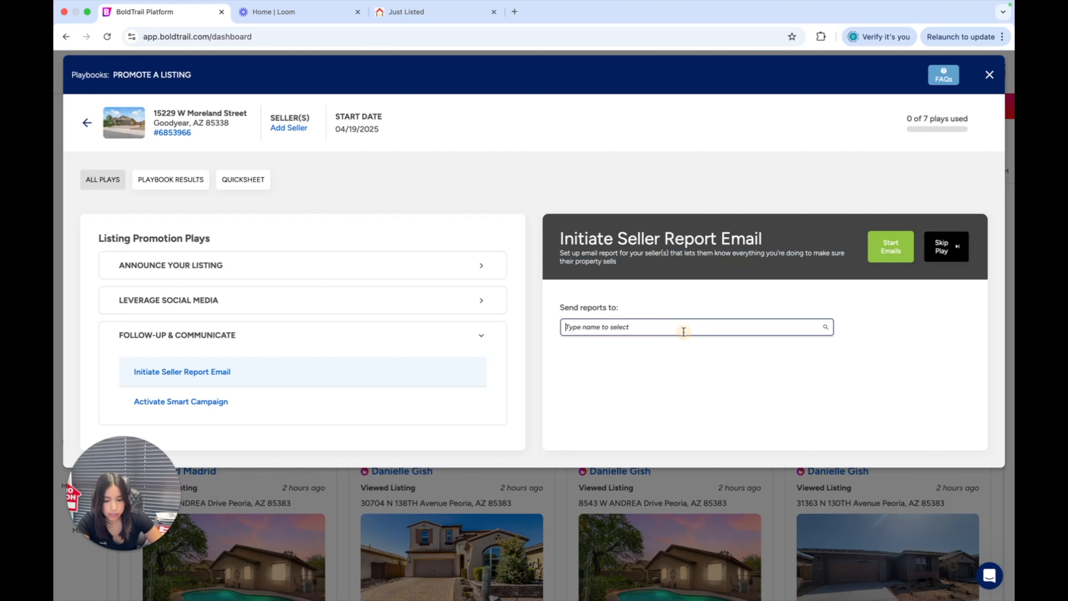
type("ma")
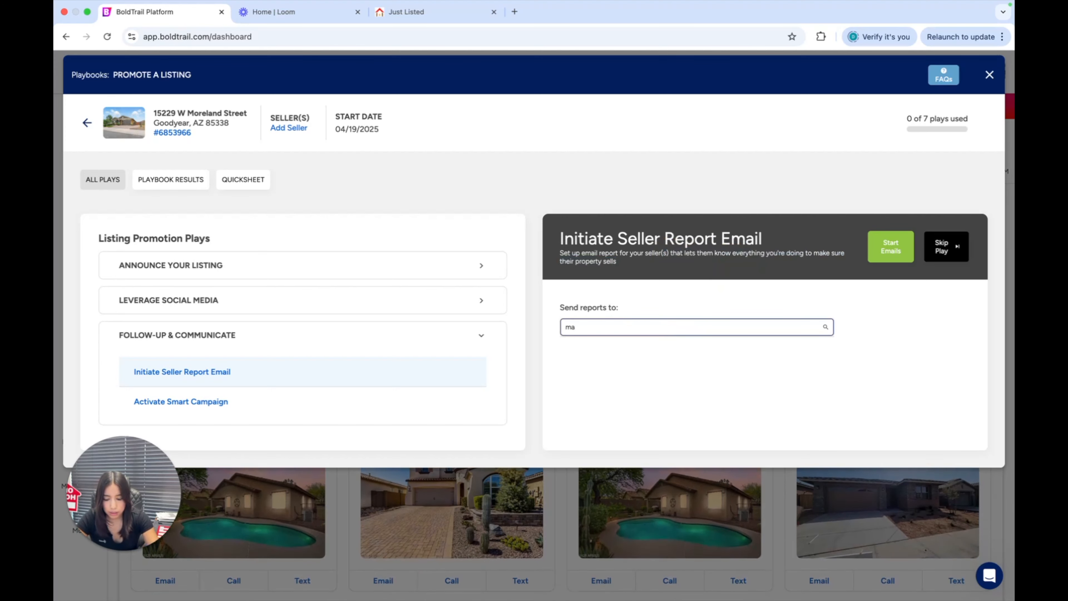
type("ddy")
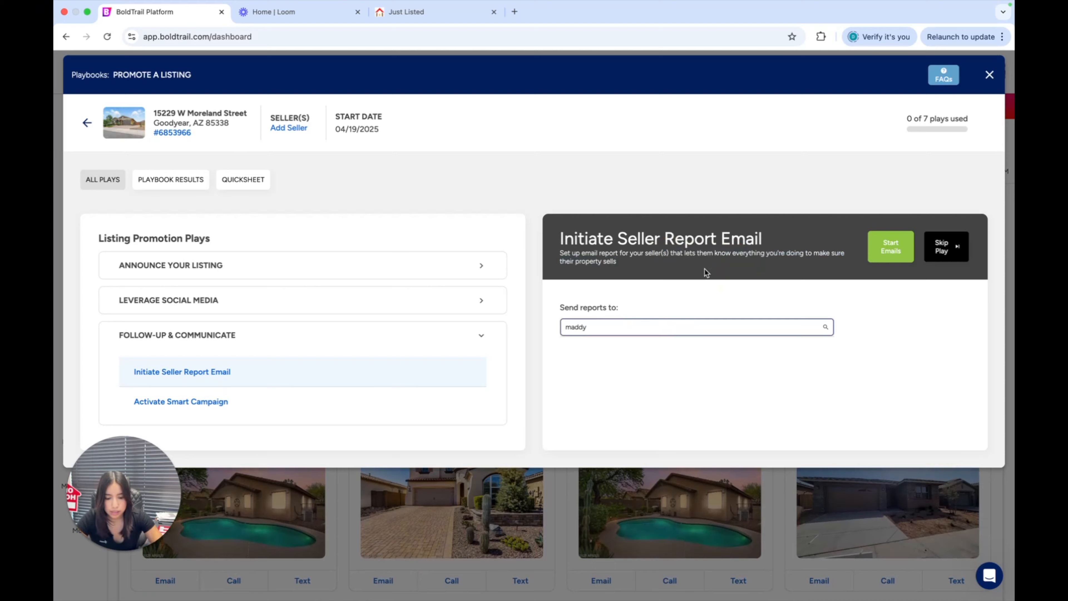
left_click(676, 352)
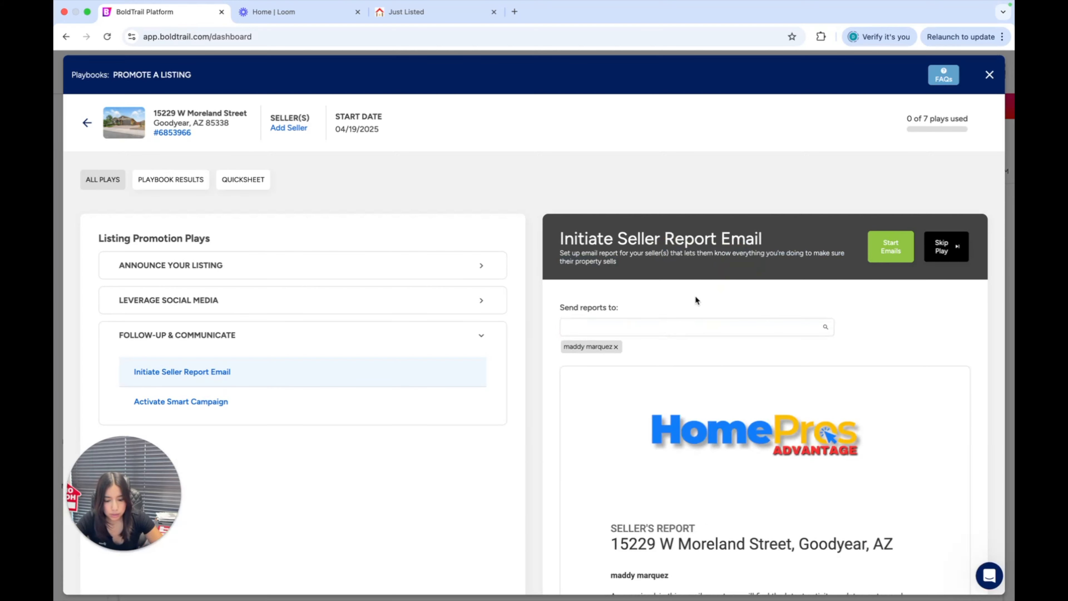
Review the seller's report email preview, highlighting the introductory paragraph and the My website row of the Online Views Breakdown
scroll(695, 295, "down", 3)
scroll(697, 366, "down", 3)
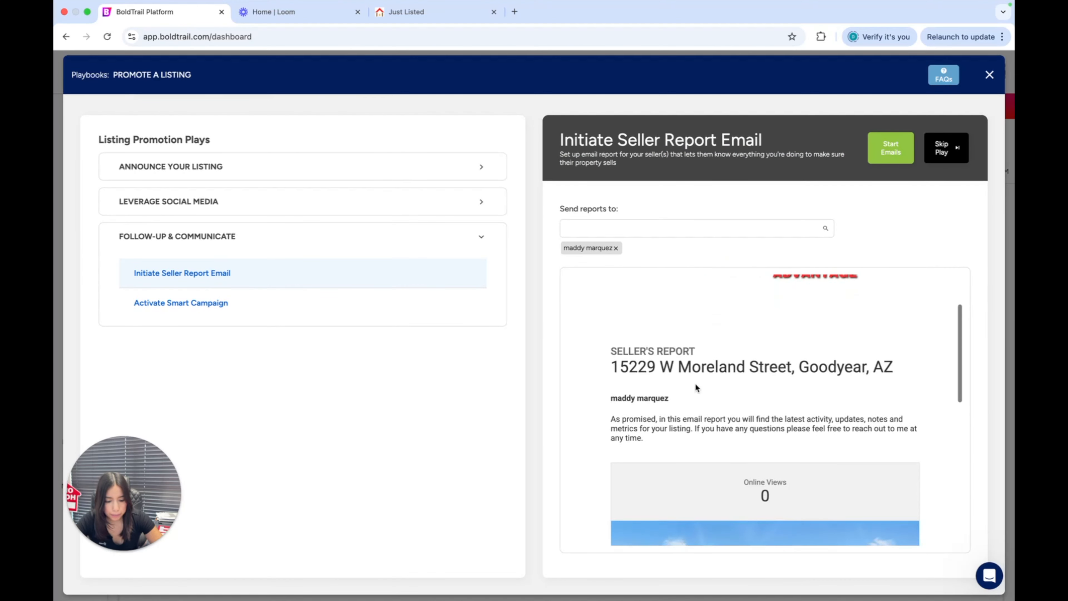
left_click_drag(615, 431, 715, 455)
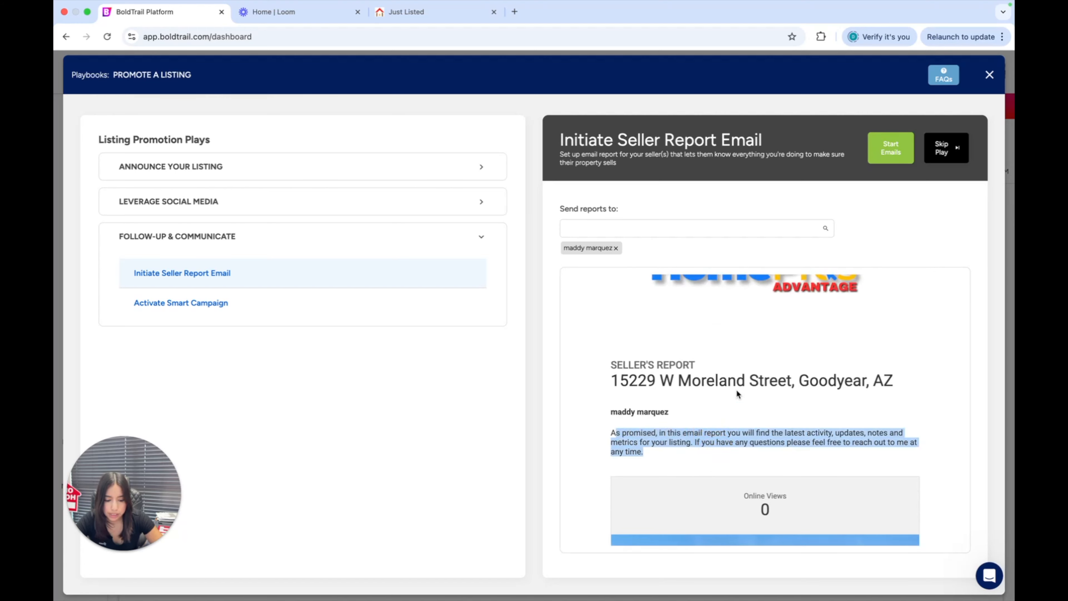
scroll(736, 389, "down", 1)
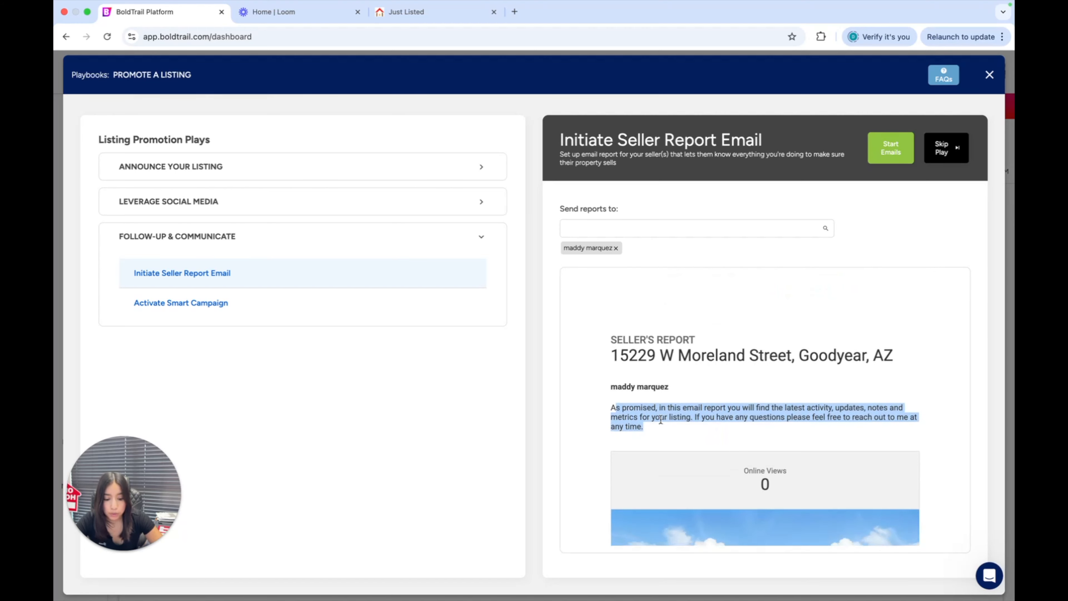
scroll(660, 419, "down", 4)
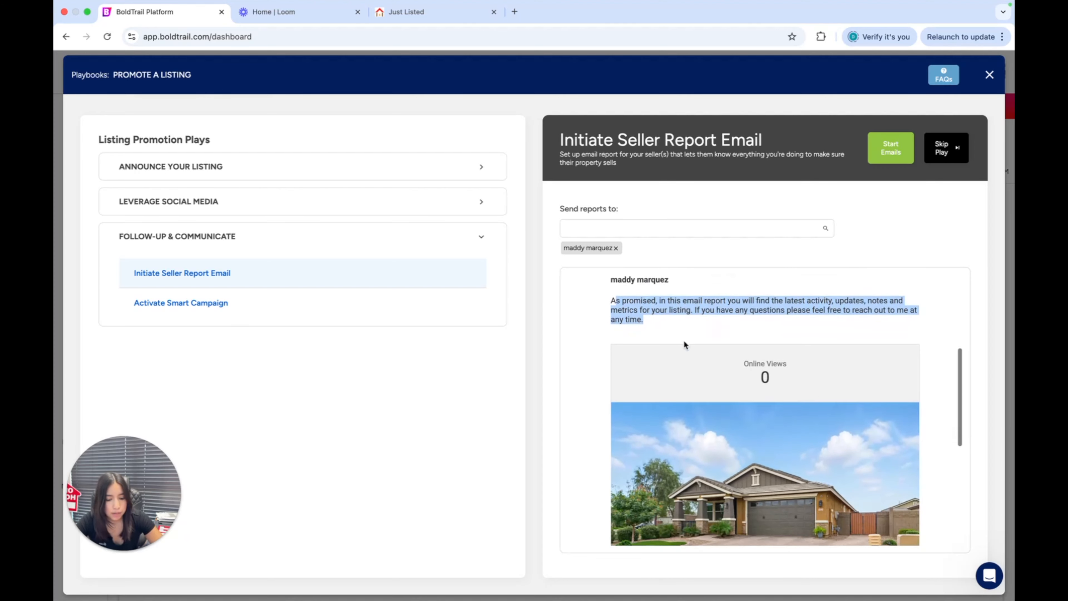
scroll(684, 342, "down", 7)
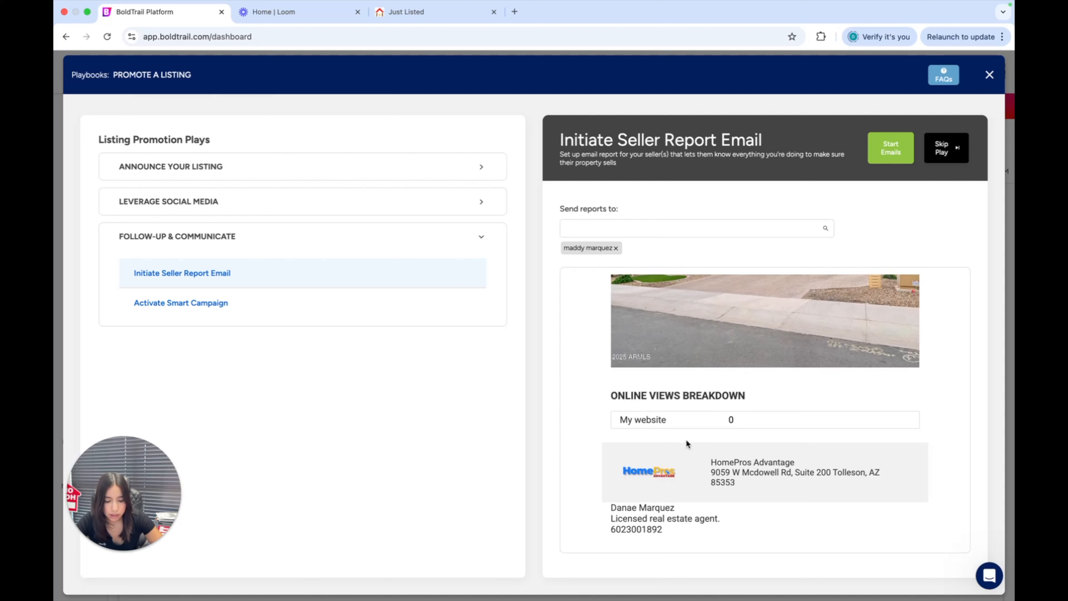
scroll(686, 440, "up", 1)
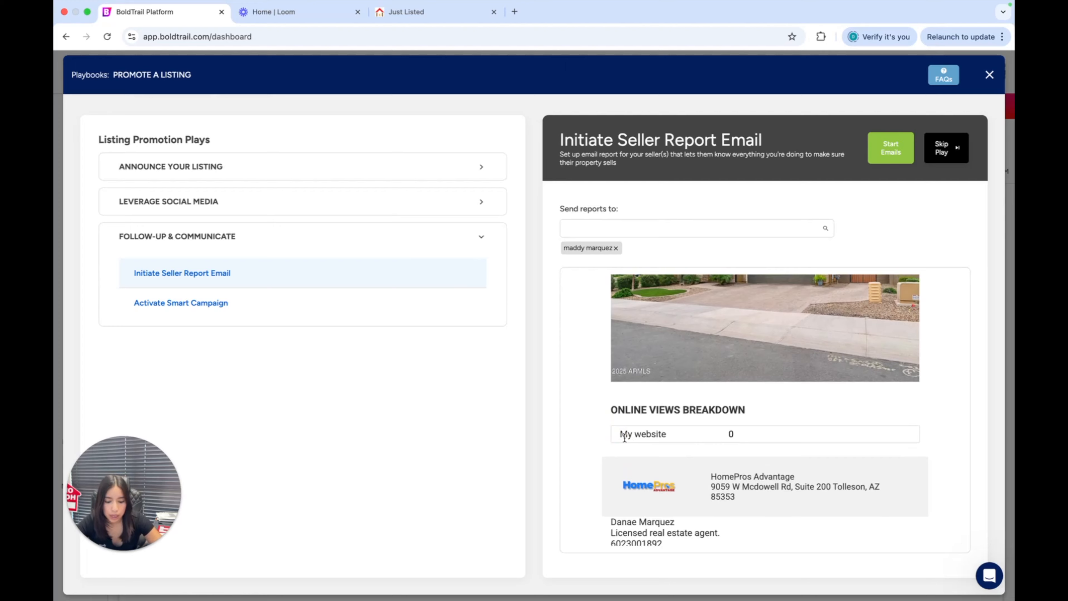
left_click_drag(624, 434, 762, 436)
scroll(717, 452, "down", 1)
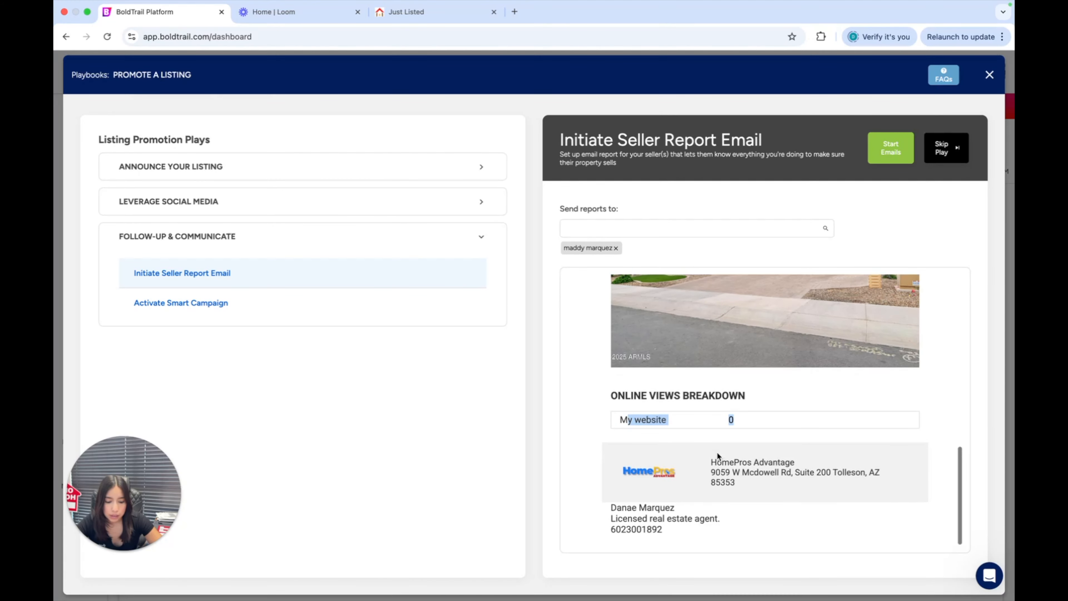
scroll(717, 452, "up", 10)
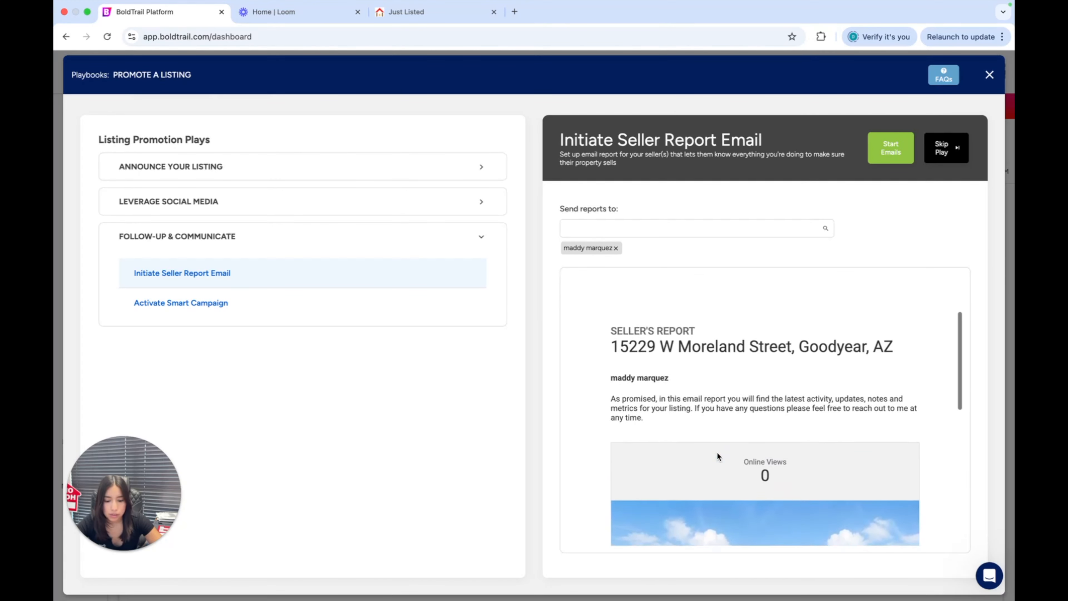
scroll(717, 451, "up", 10)
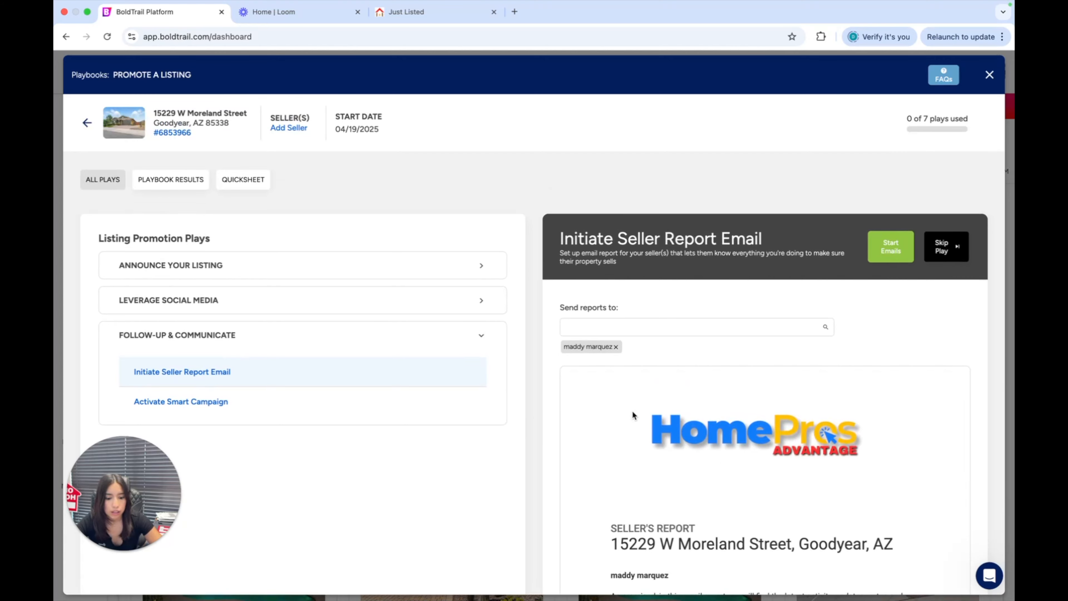
scroll(666, 325, "down", 3)
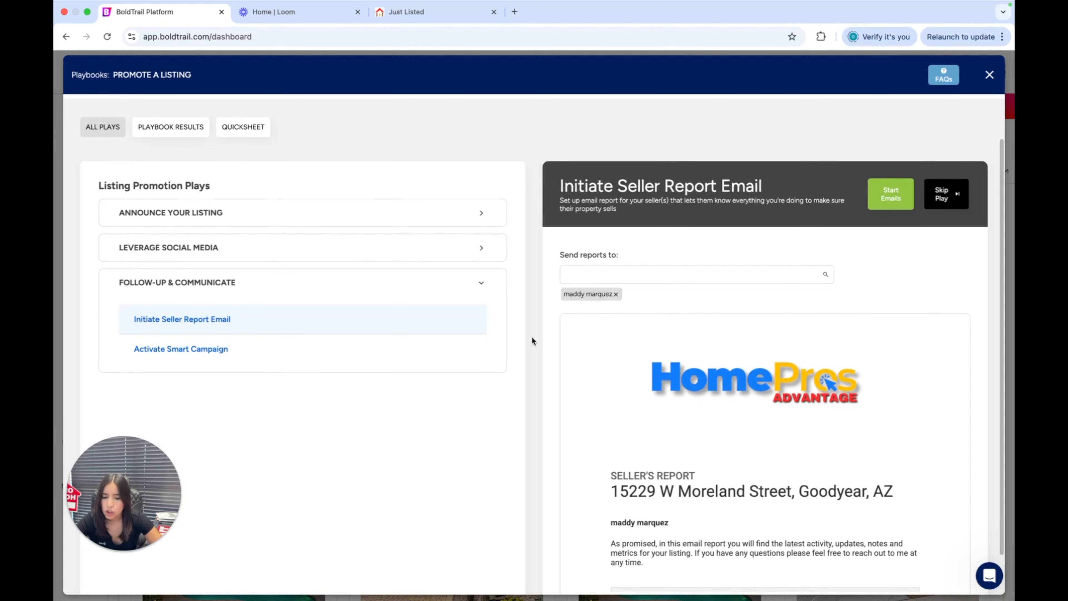
Open the Activate Smart Campaign play and choose Default Active Buyer as the campaign for the listing's new leads
left_click(227, 355)
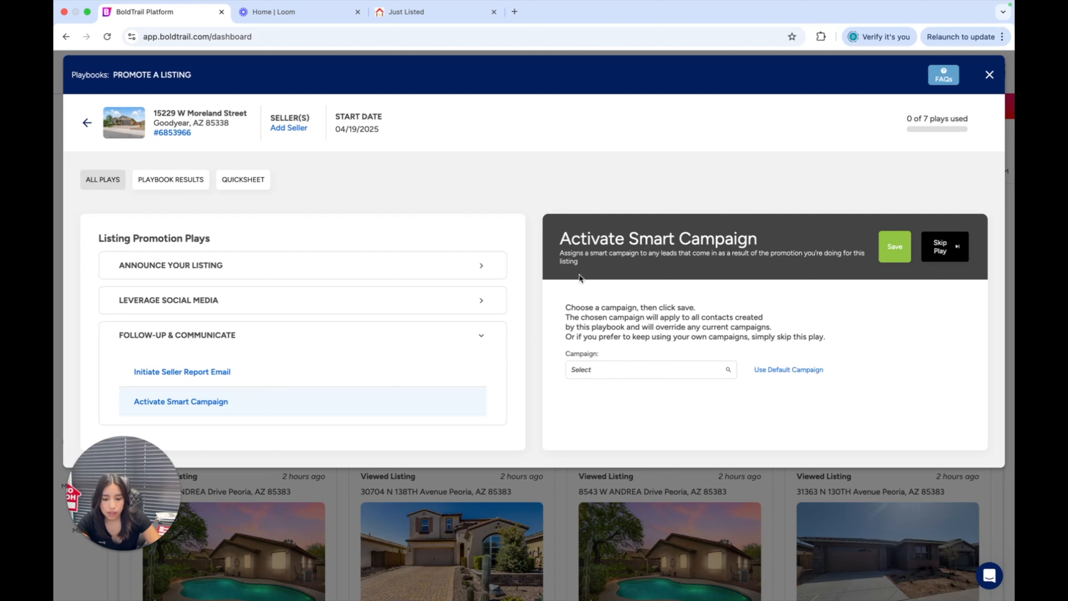
left_click_drag(562, 236, 759, 237)
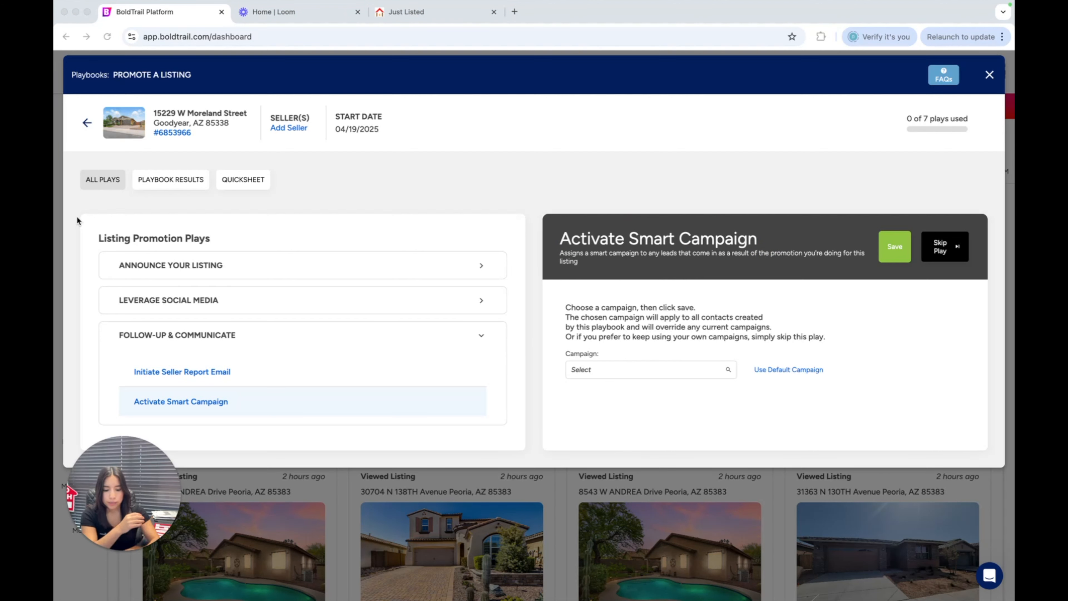
left_click(621, 369)
scroll(650, 308, "down", 1)
scroll(639, 422, "down", 1)
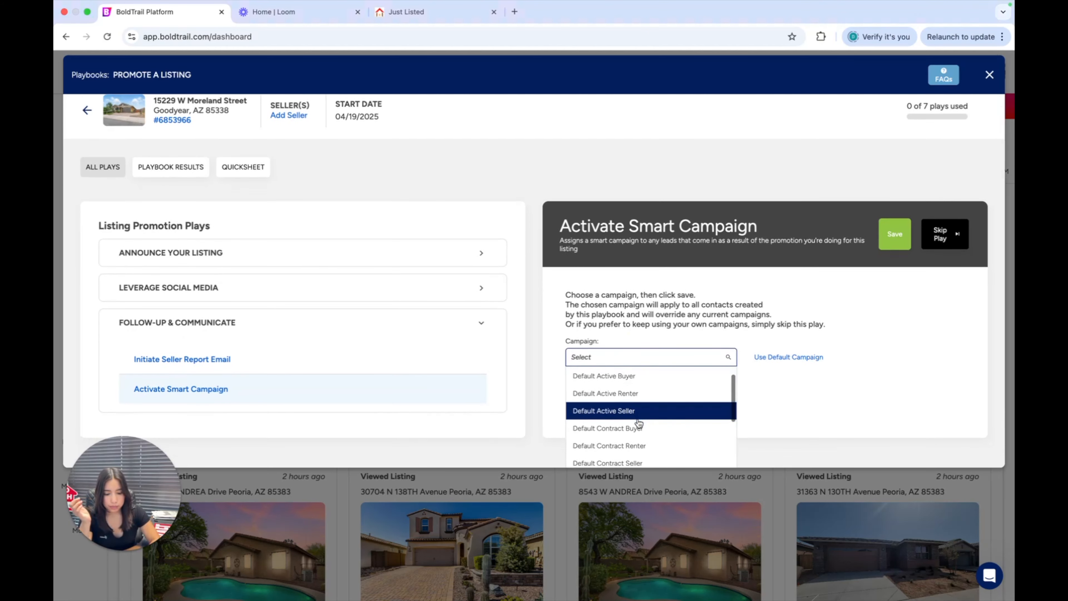
left_click(661, 376)
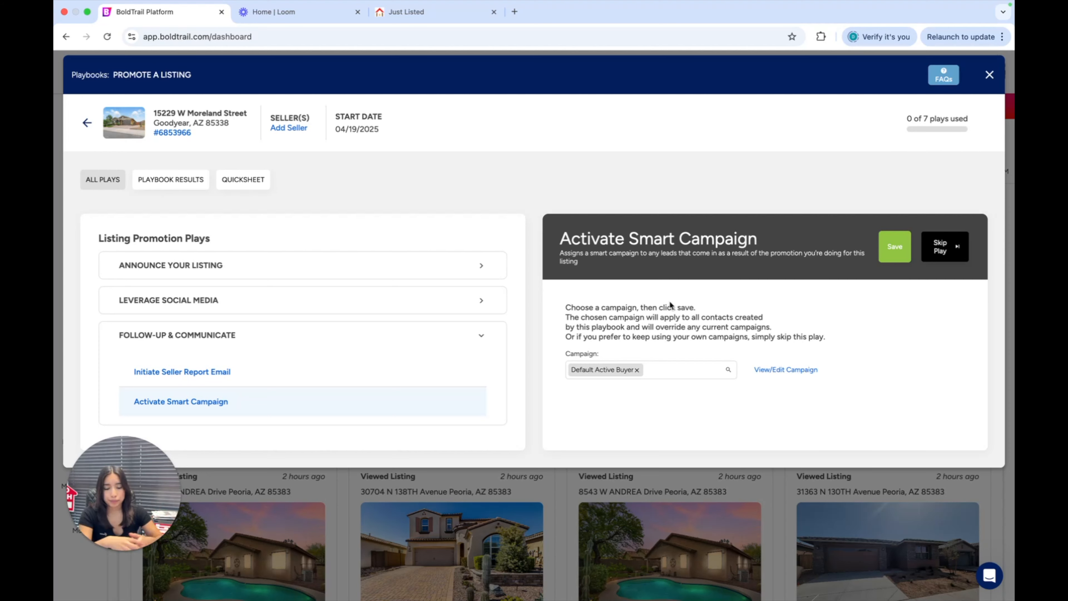
scroll(669, 300, "down", 2)
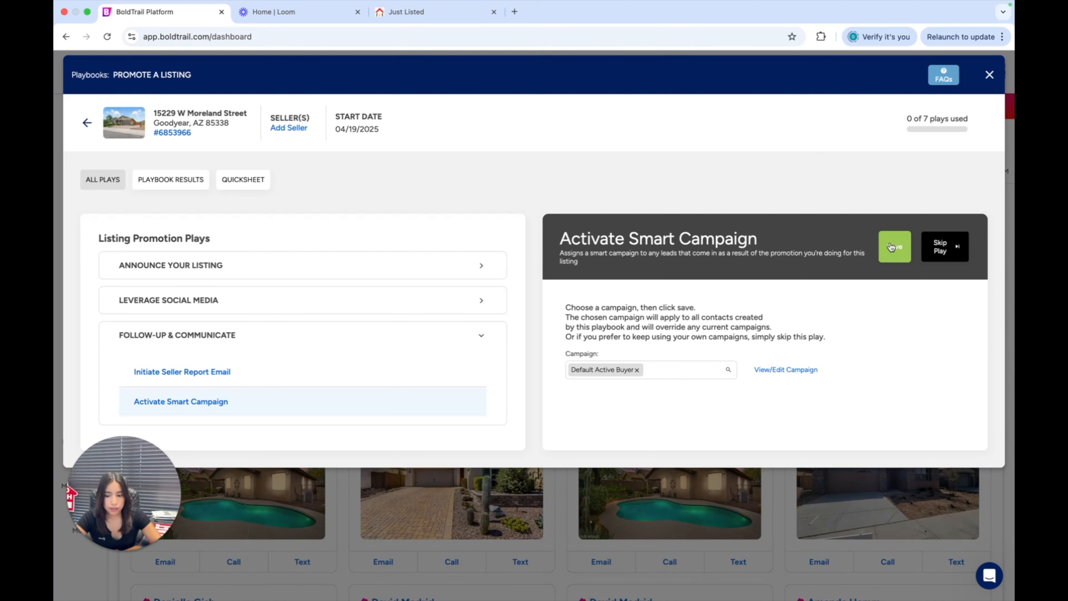
scroll(378, 298, "down", 6)
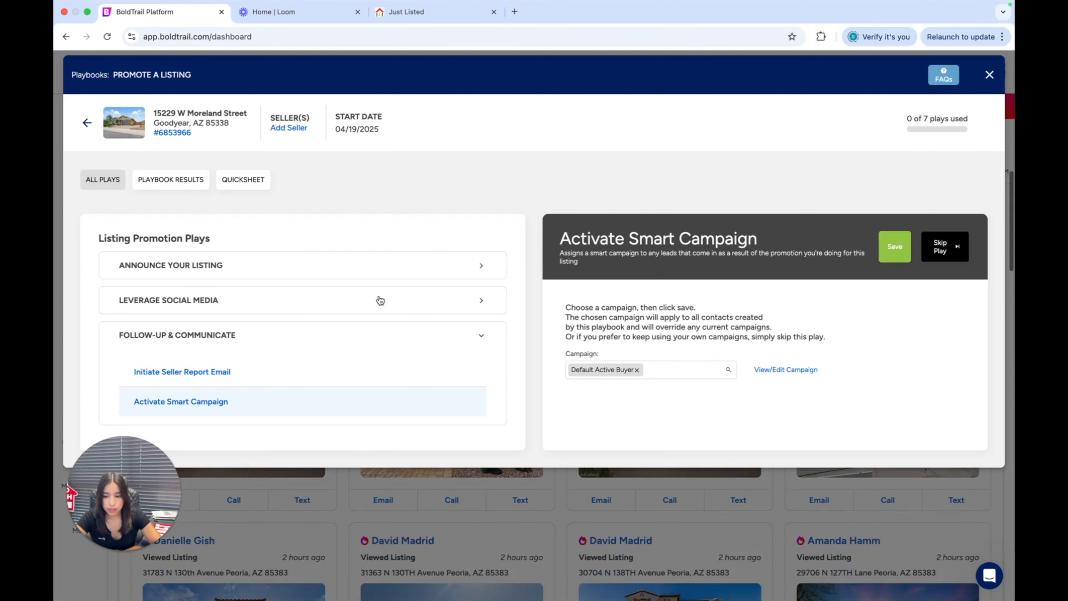
Review the playbook results, covering the play completion table and the contacts' activity cards
left_click(186, 179)
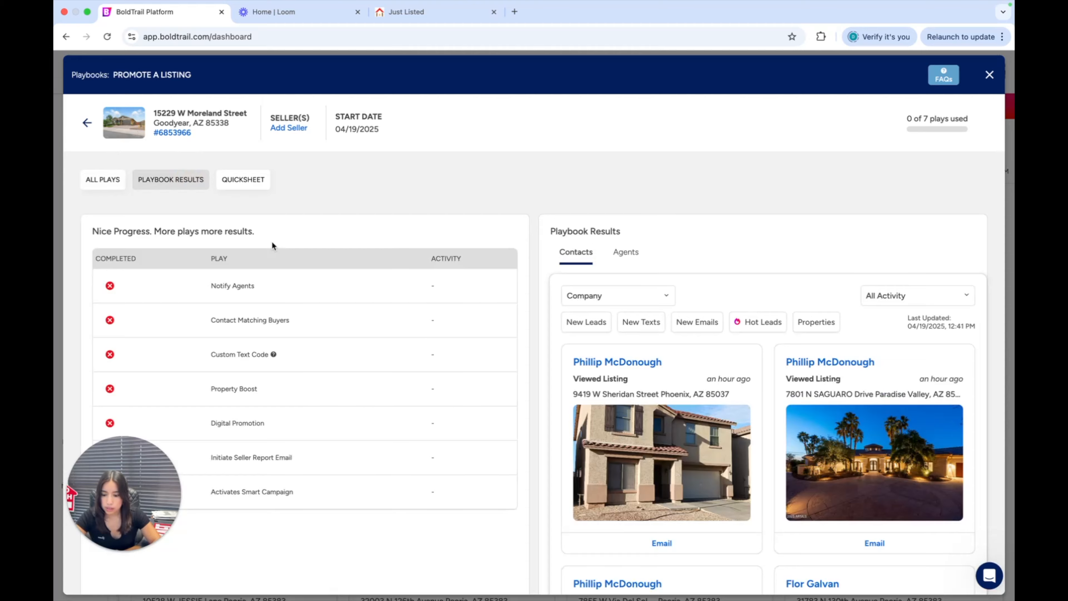
scroll(307, 257, "down", 3)
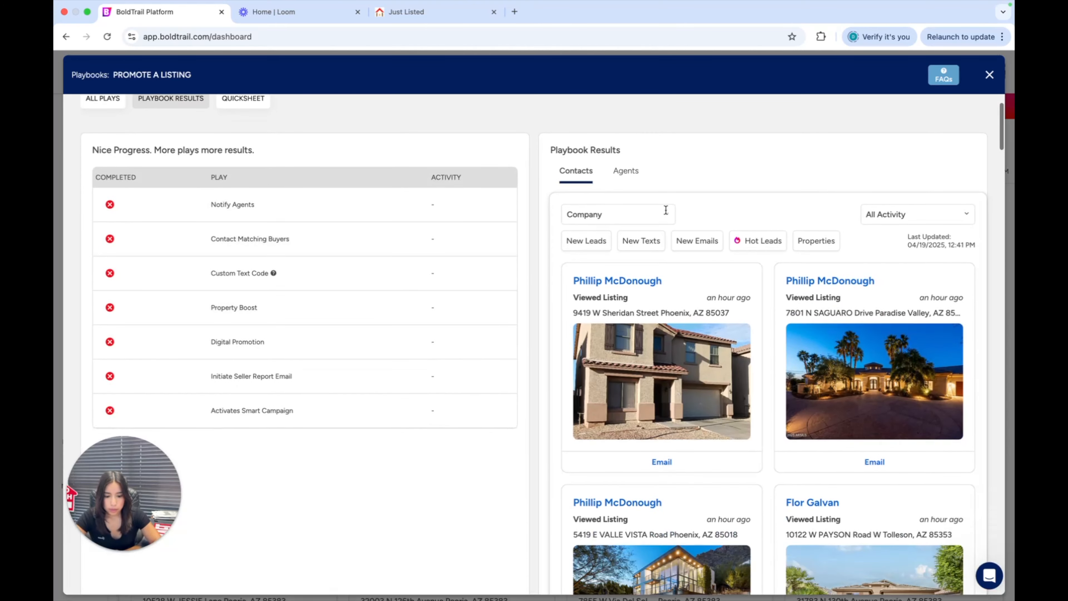
scroll(596, 314, "down", 10)
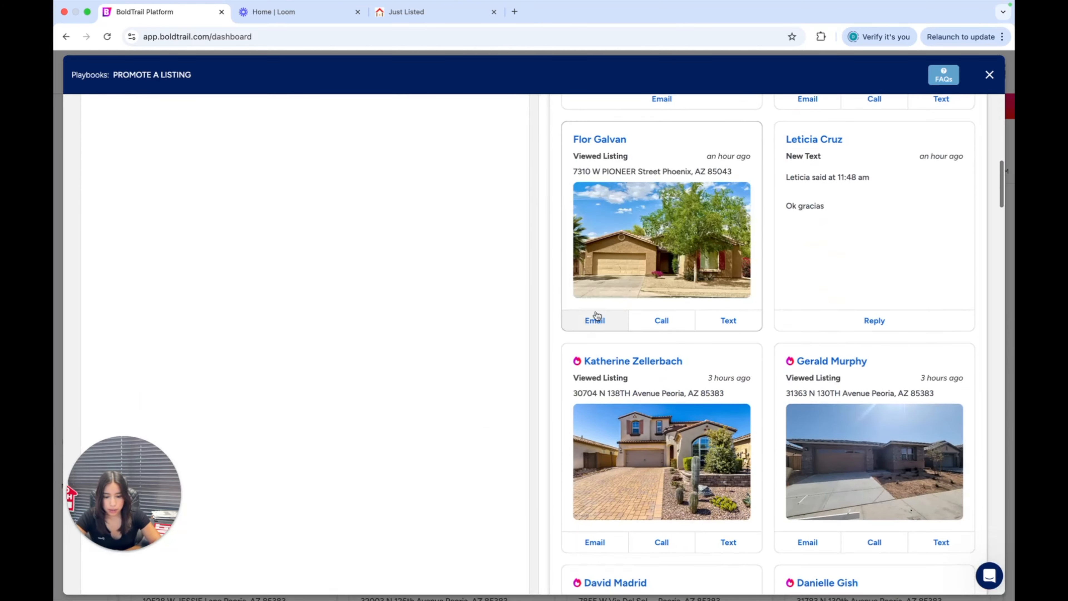
scroll(596, 311, "up", 10)
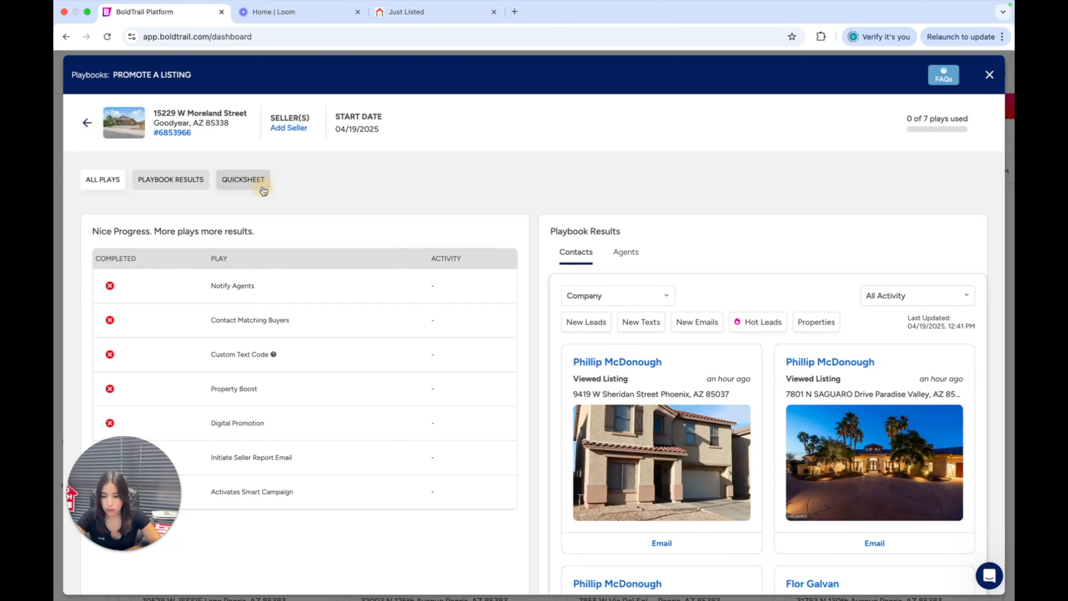
Open the Quicksheet and review its generated links and sent communications, highlighting the Squeeze Page, Communications Sent and Notify Agents labels
left_click(263, 190)
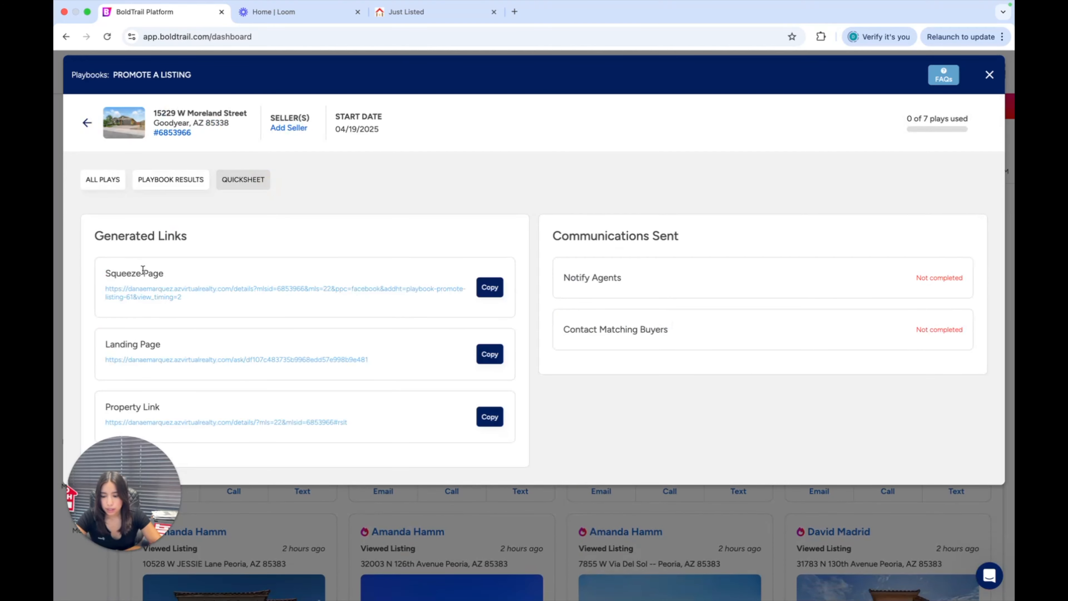
left_click_drag(128, 273, 226, 272)
left_click(224, 270)
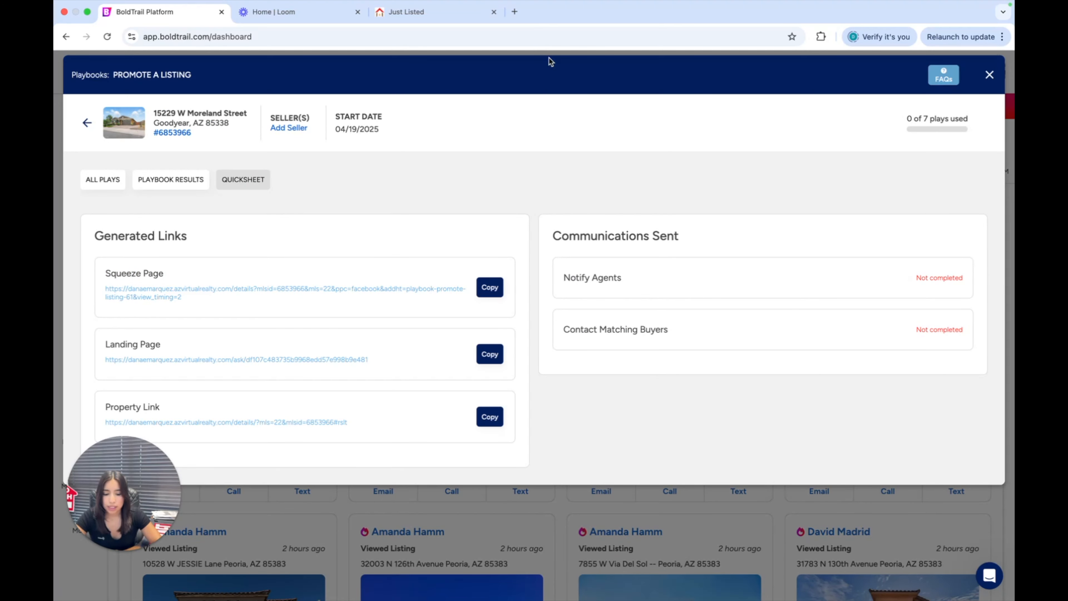
left_click_drag(544, 233, 727, 232)
left_click(632, 279)
triple_click(632, 279)
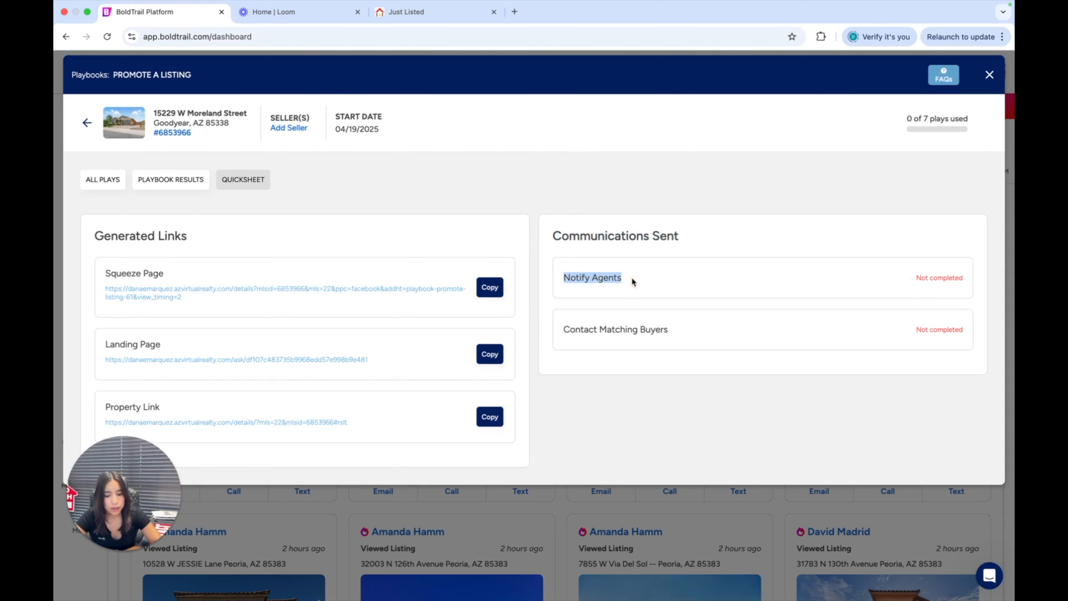
left_click(601, 275)
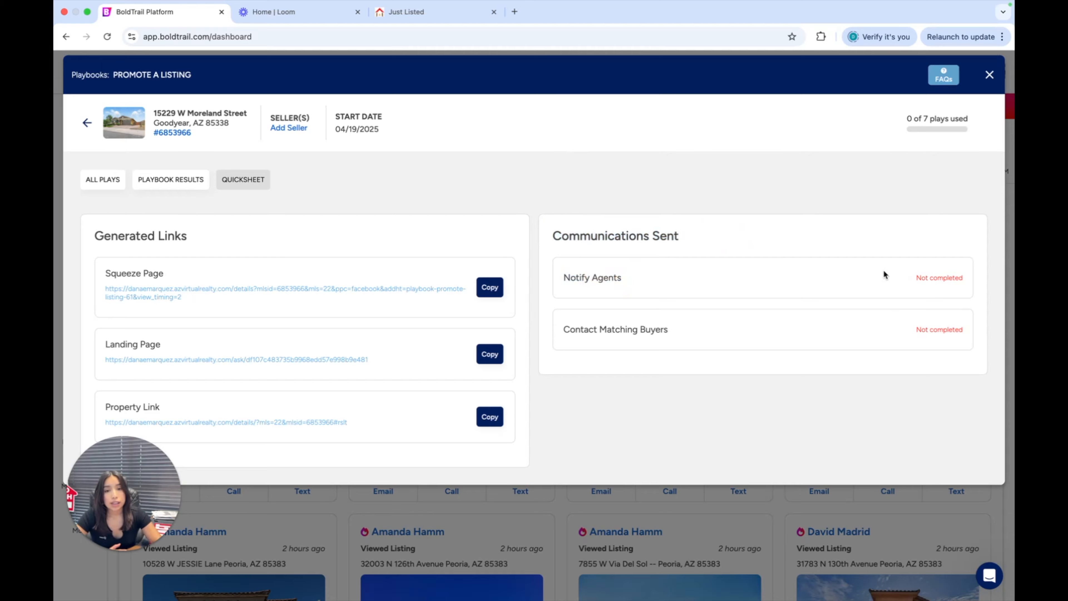
scroll(671, 284, "down", 10)
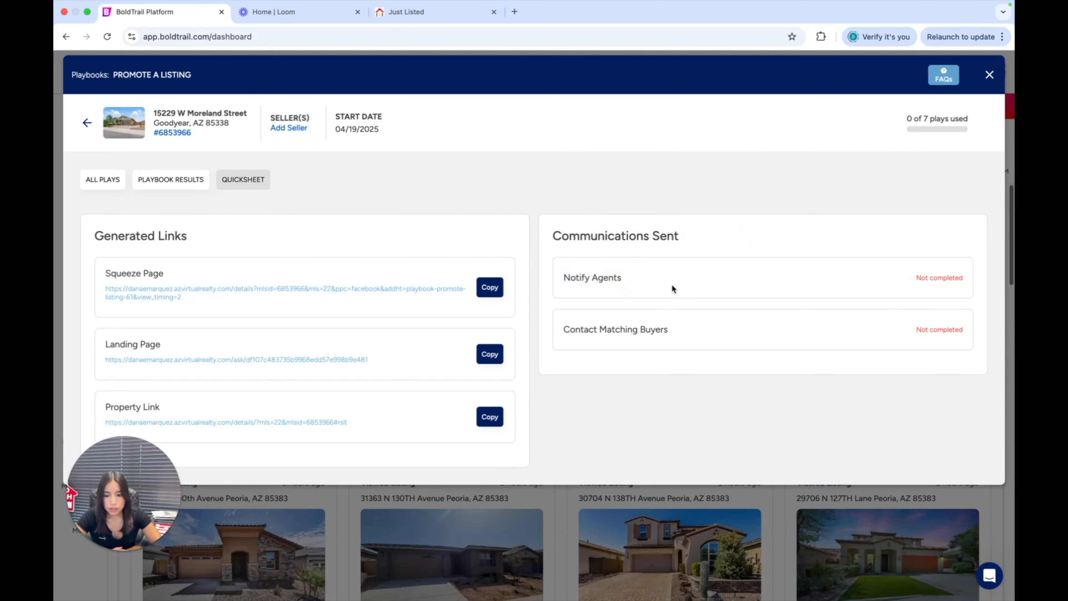
Open the Manage Sellers form for the listing, inspect its seller name field, and close the form without adding a seller
left_click(302, 129)
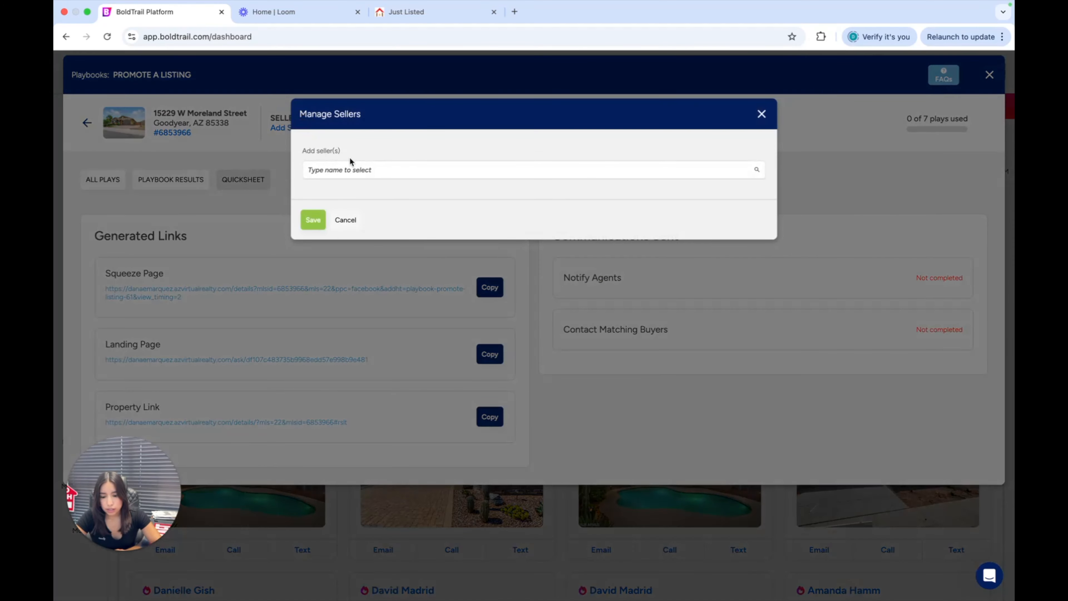
left_click(374, 172)
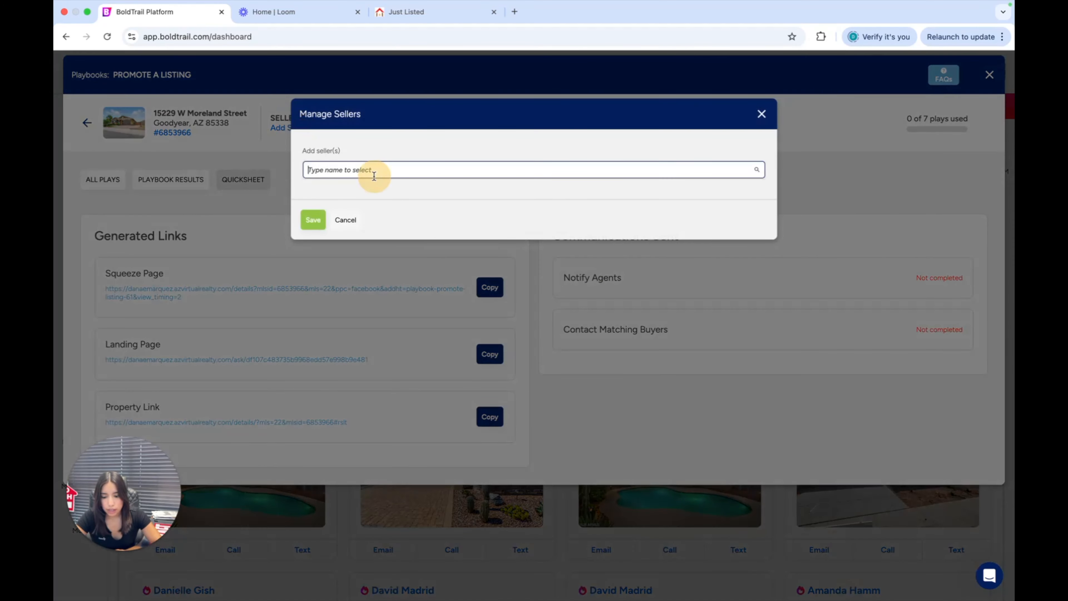
left_click(761, 115)
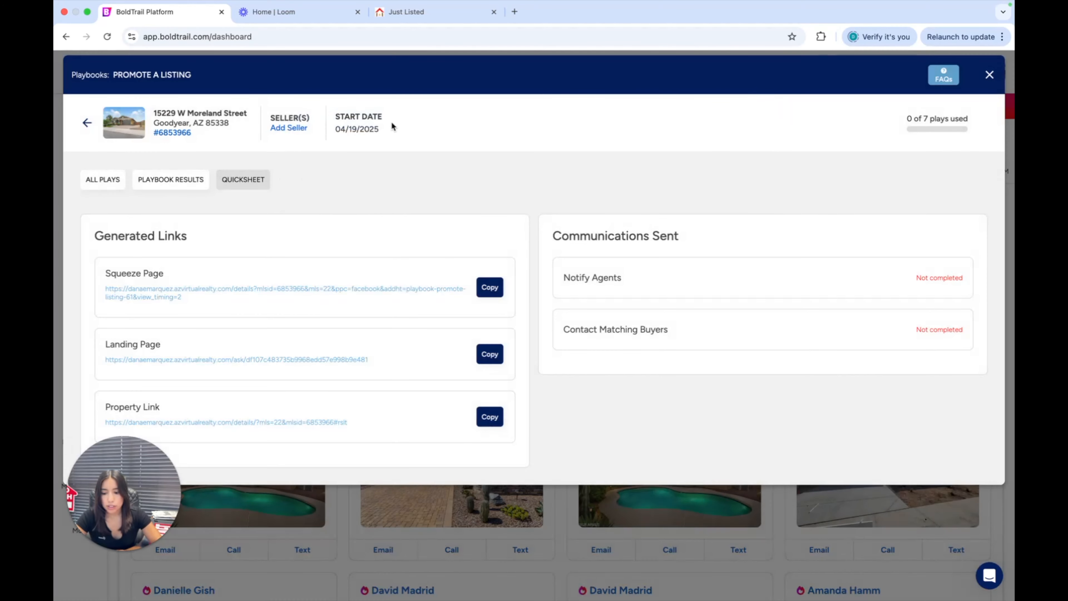
scroll(391, 121, "down", 2)
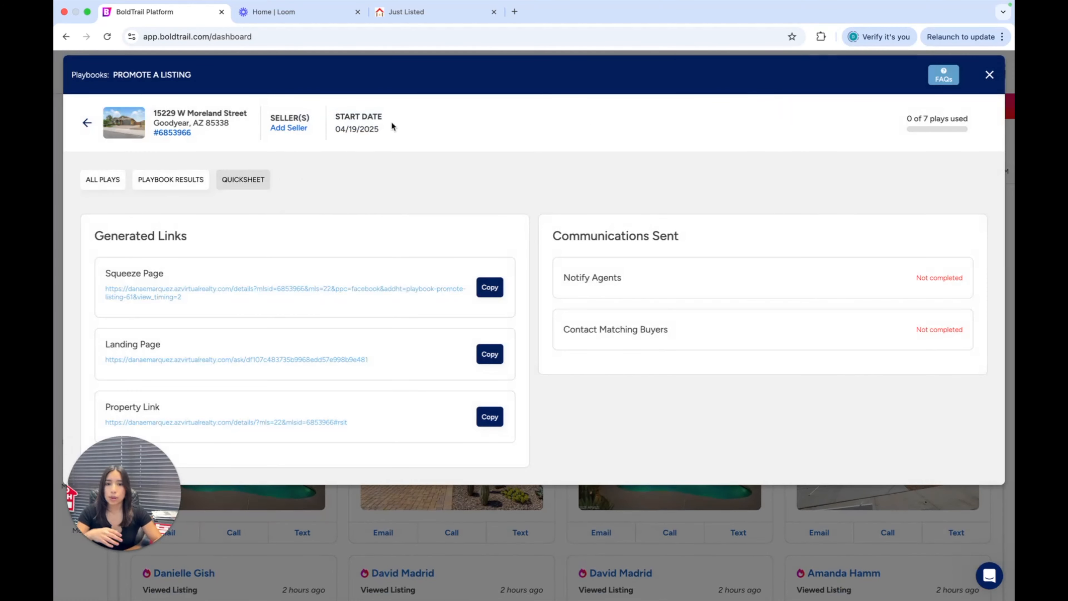